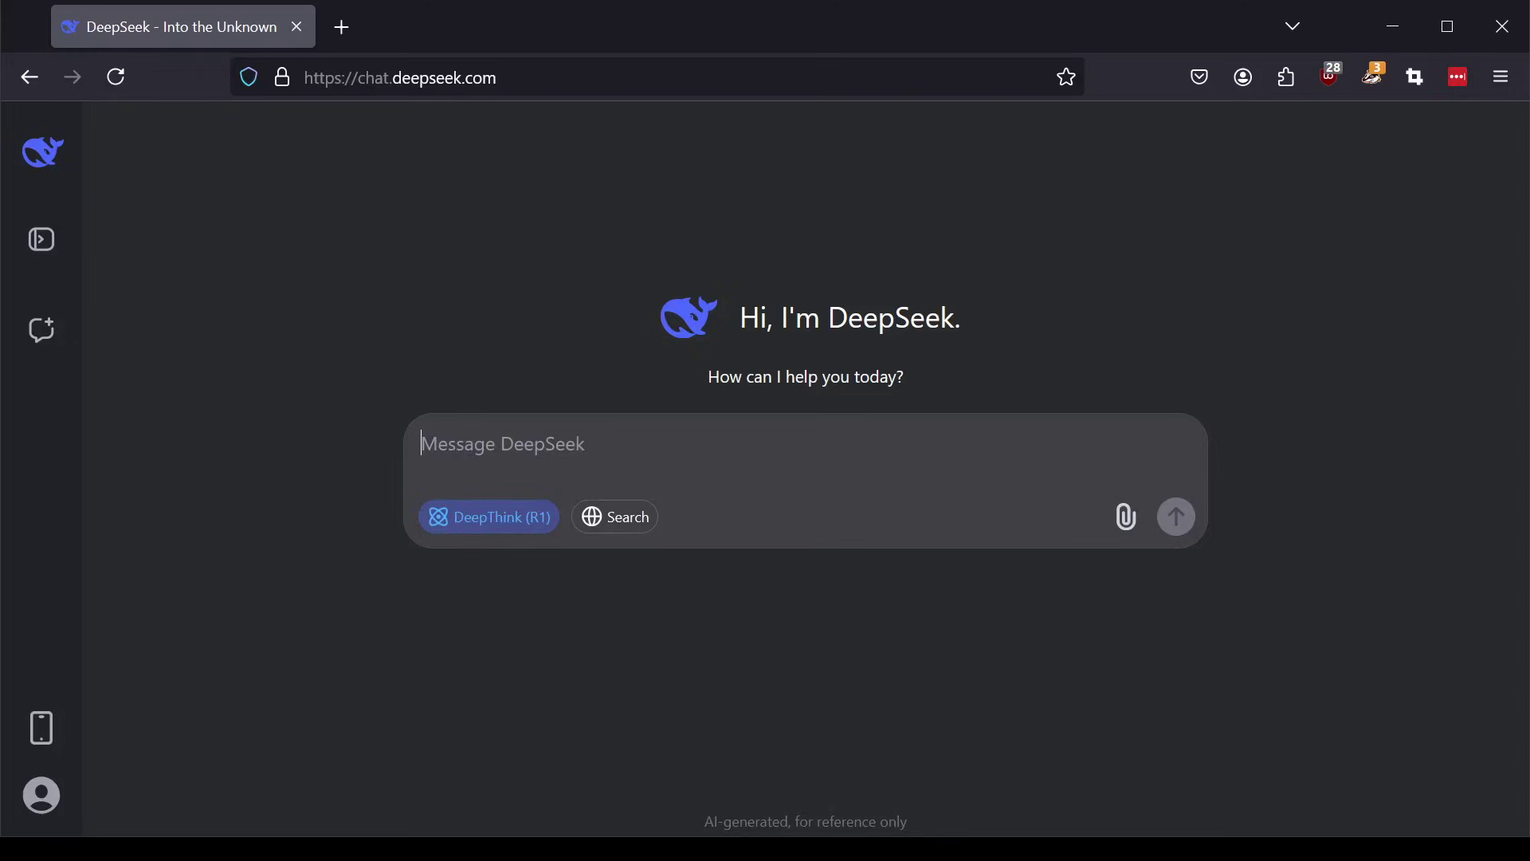
Step: Minimize the Firefox window holding the DeepSeek chat
left_click(1393, 25)
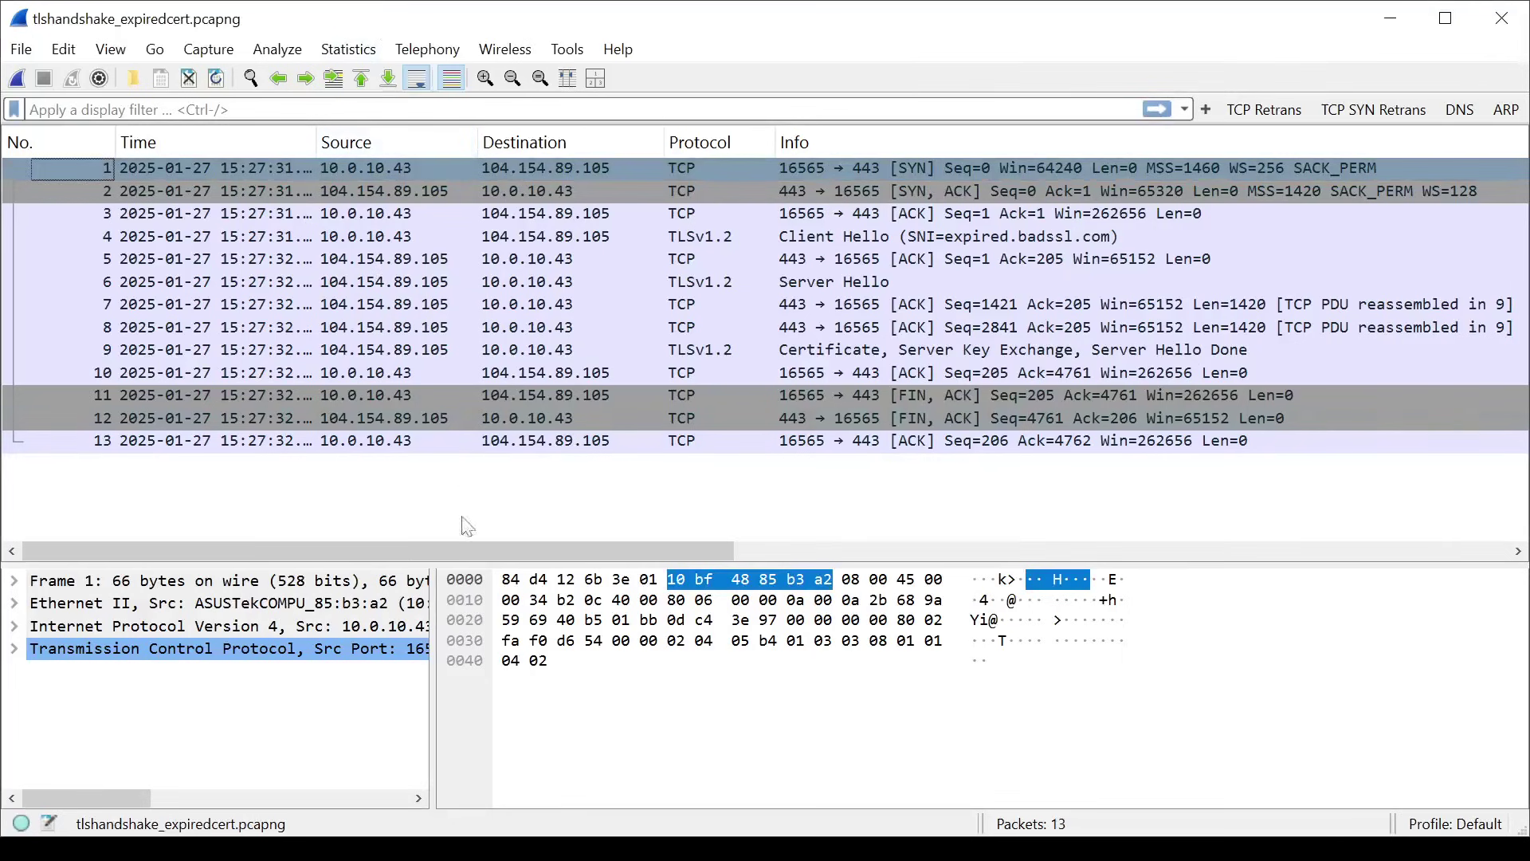
Step: Select packet 9 (Certificate, Server Key Exchange, Server Hello Done) to view its details and bytes
left_click(514, 519)
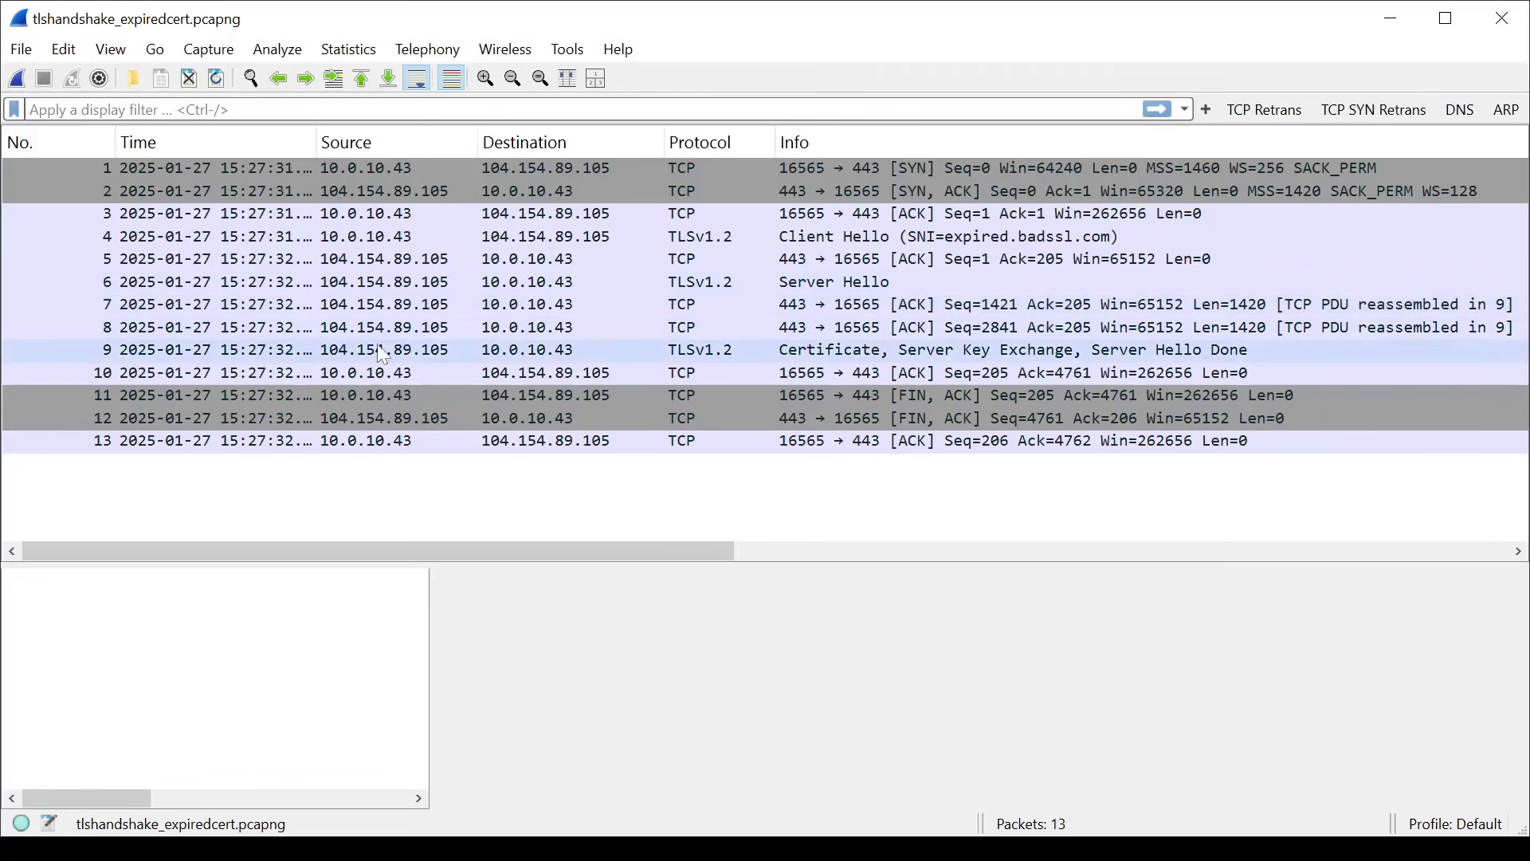
left_click(892, 356)
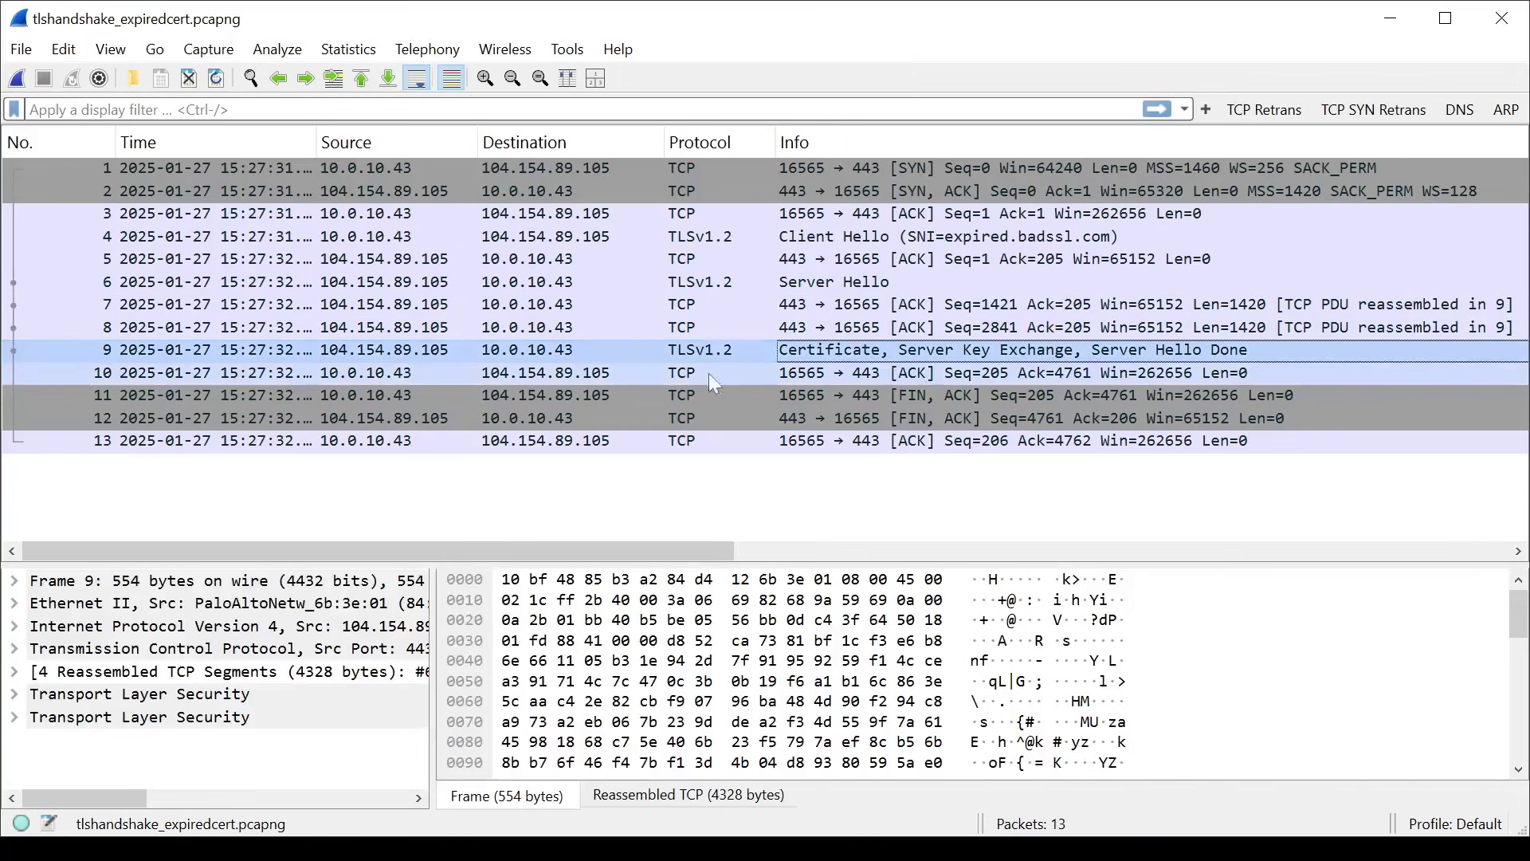
left_click(404, 396)
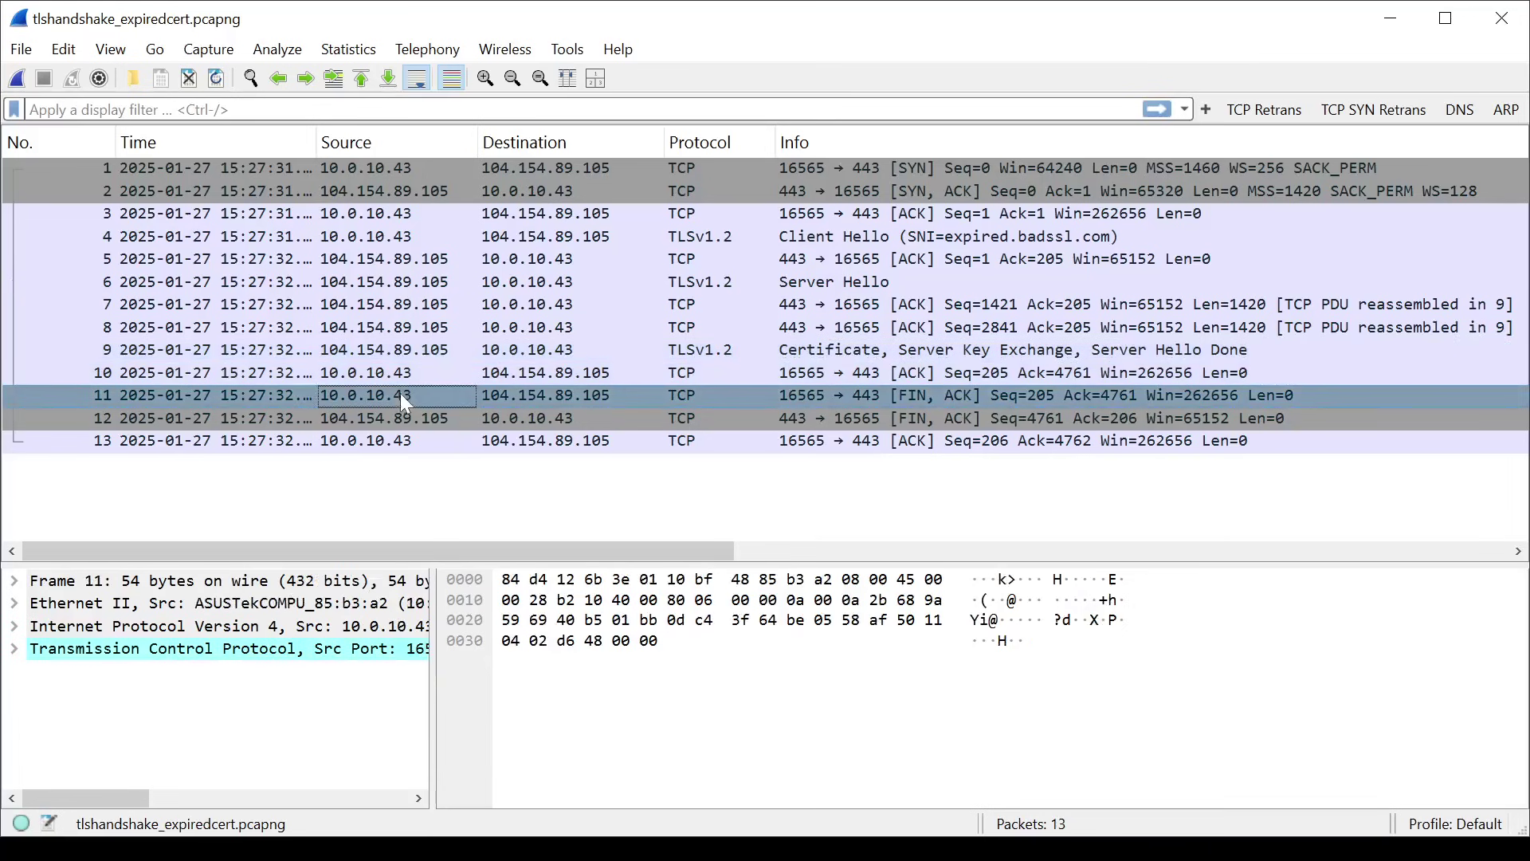
left_click(917, 351)
Step: Enlarge the packet details pane and expand the TLS Certificate handshake to list the certificate chain
left_click_drag(309, 564, 319, 444)
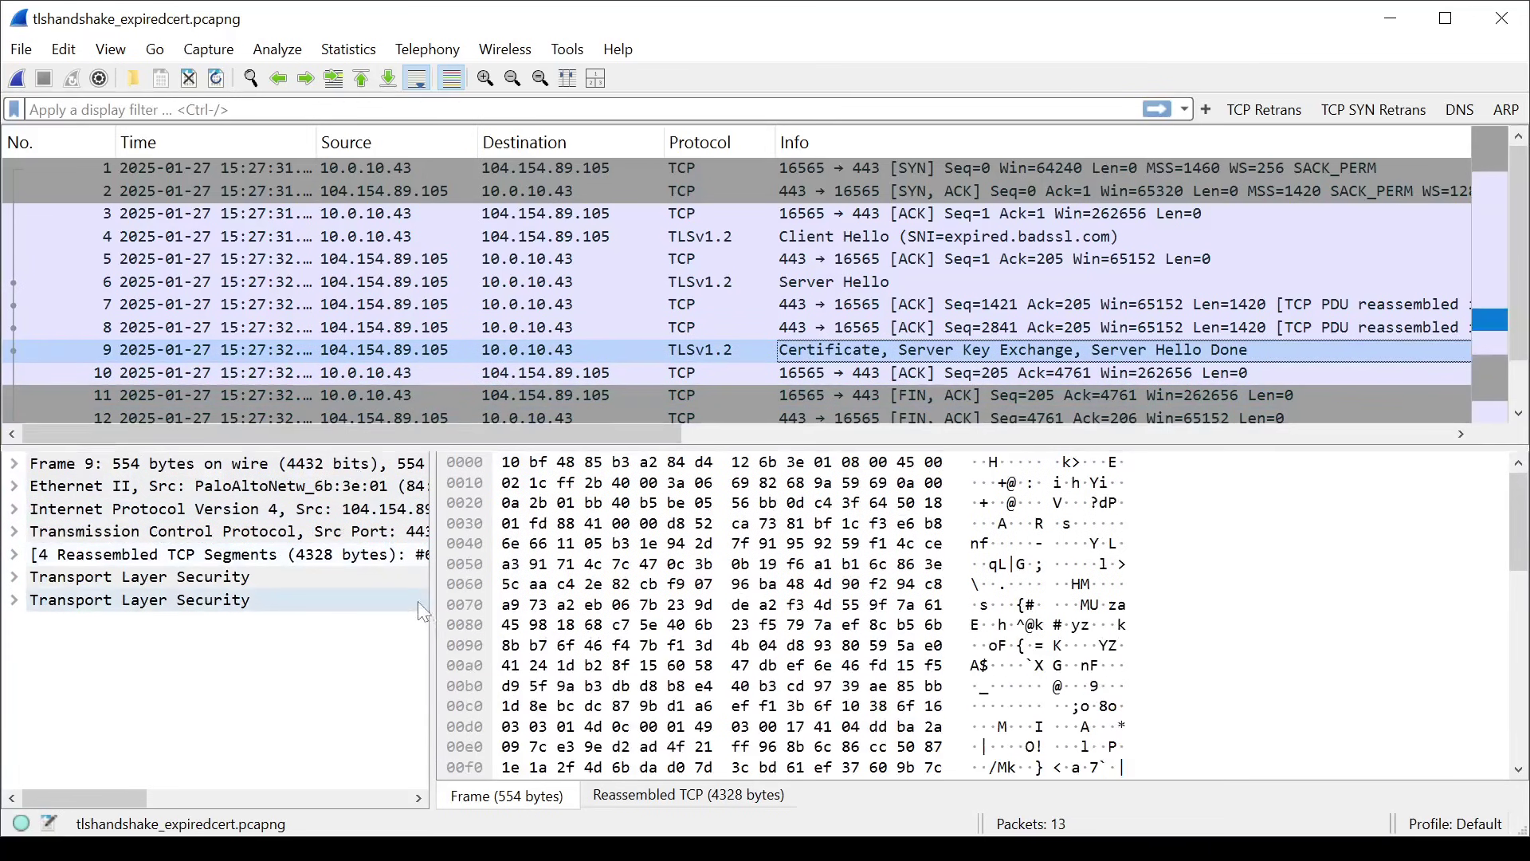
left_click_drag(434, 621, 1369, 621)
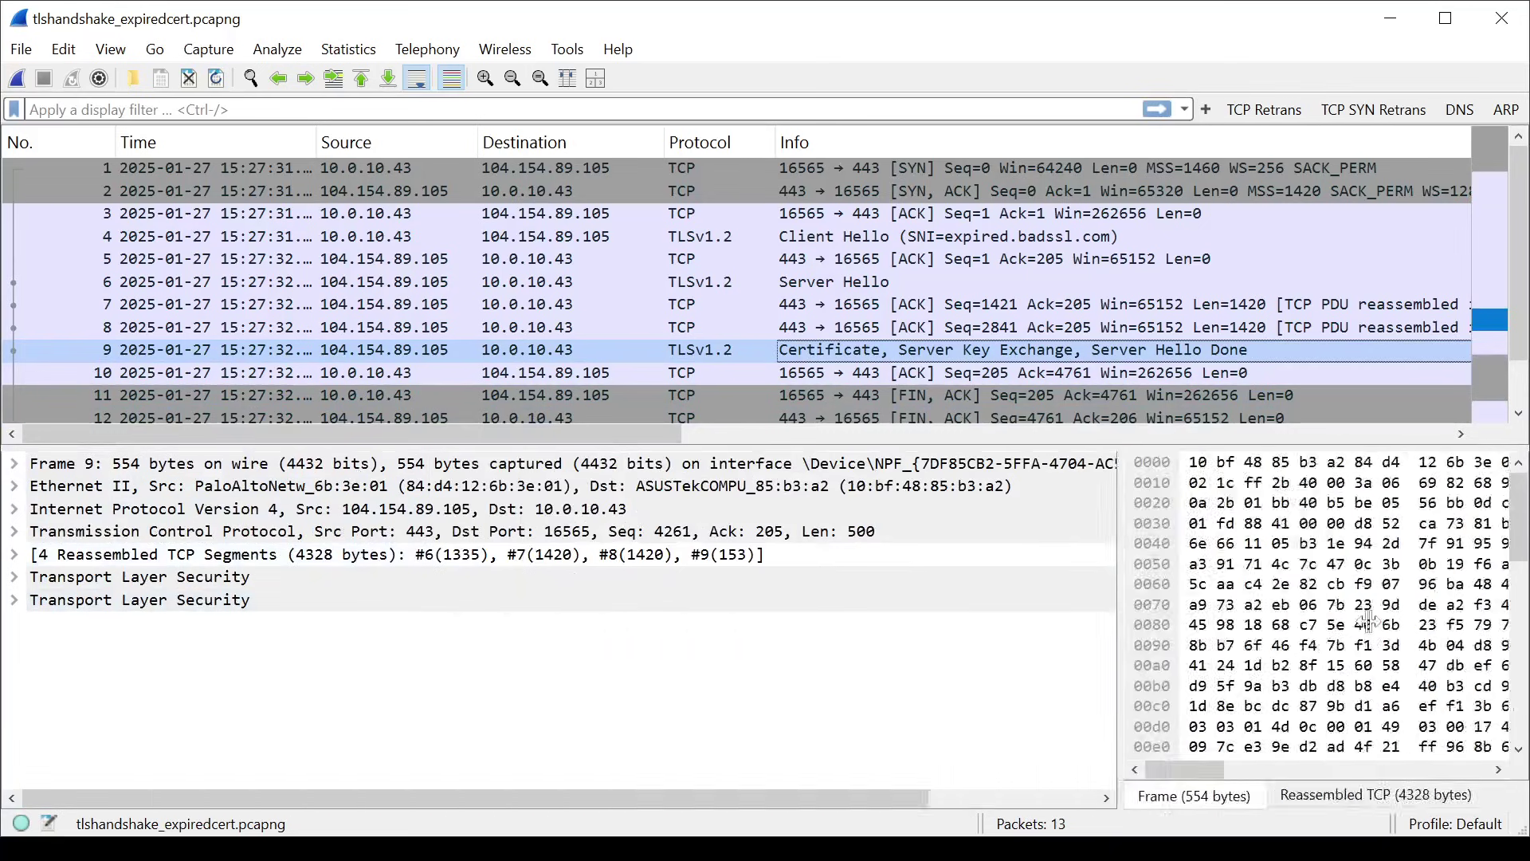
left_click(14, 600)
left_click(14, 576)
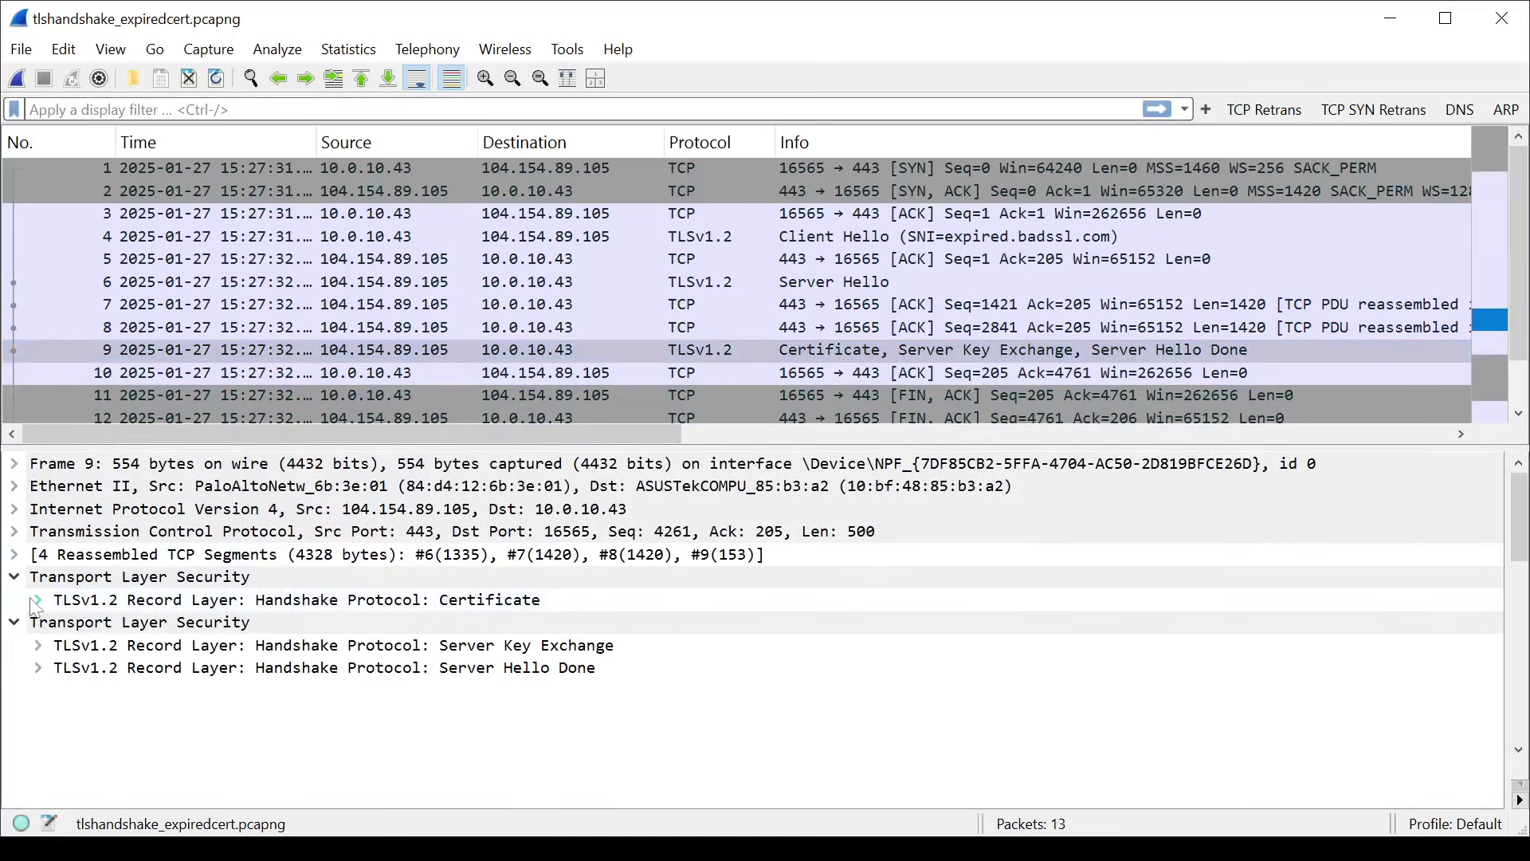
left_click(38, 600)
left_click(61, 690)
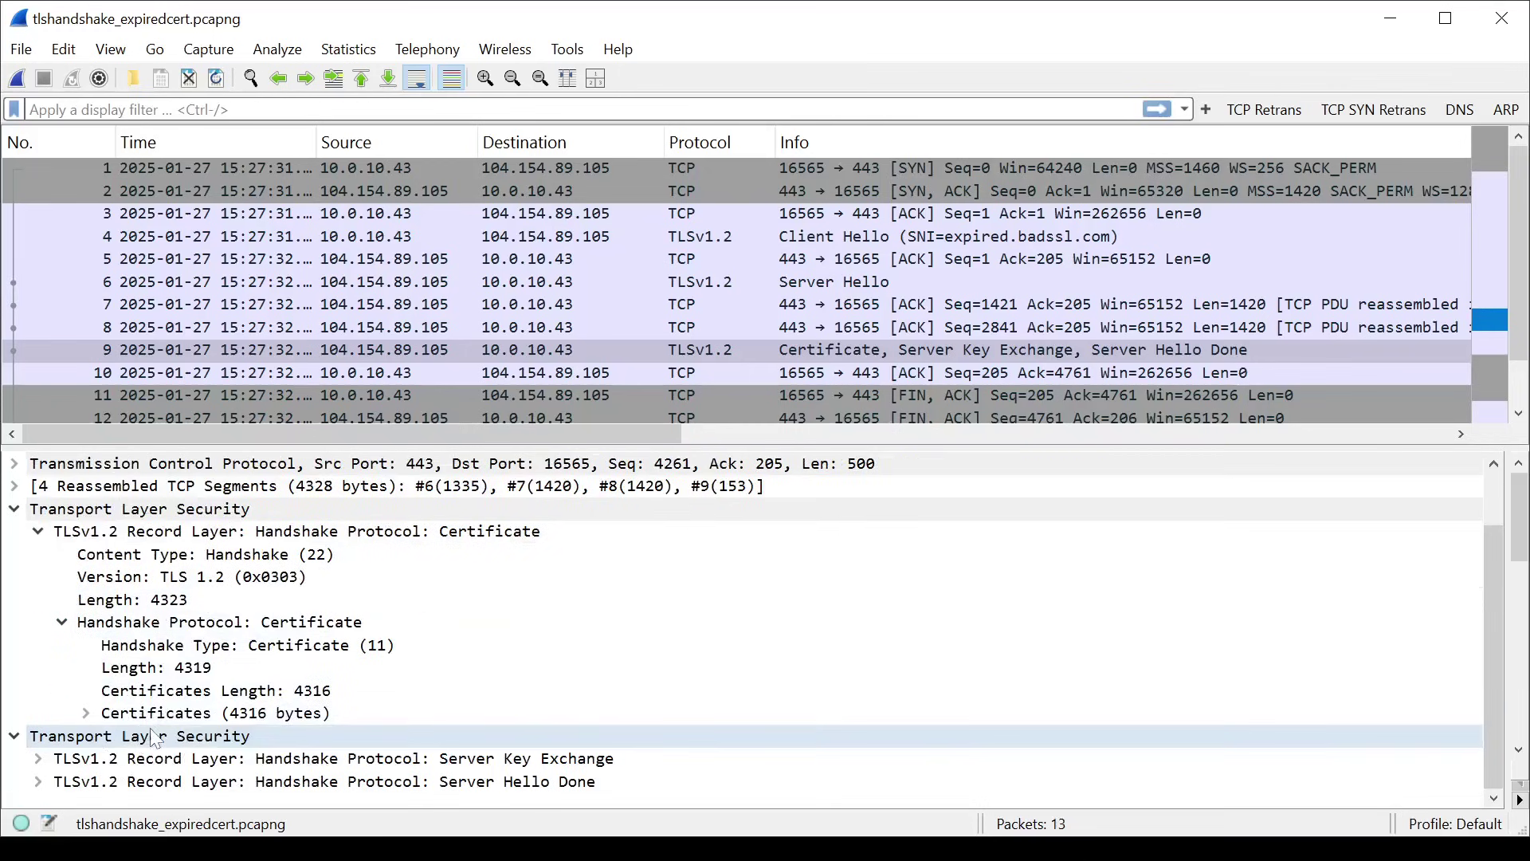
left_click(85, 712)
left_click(110, 667)
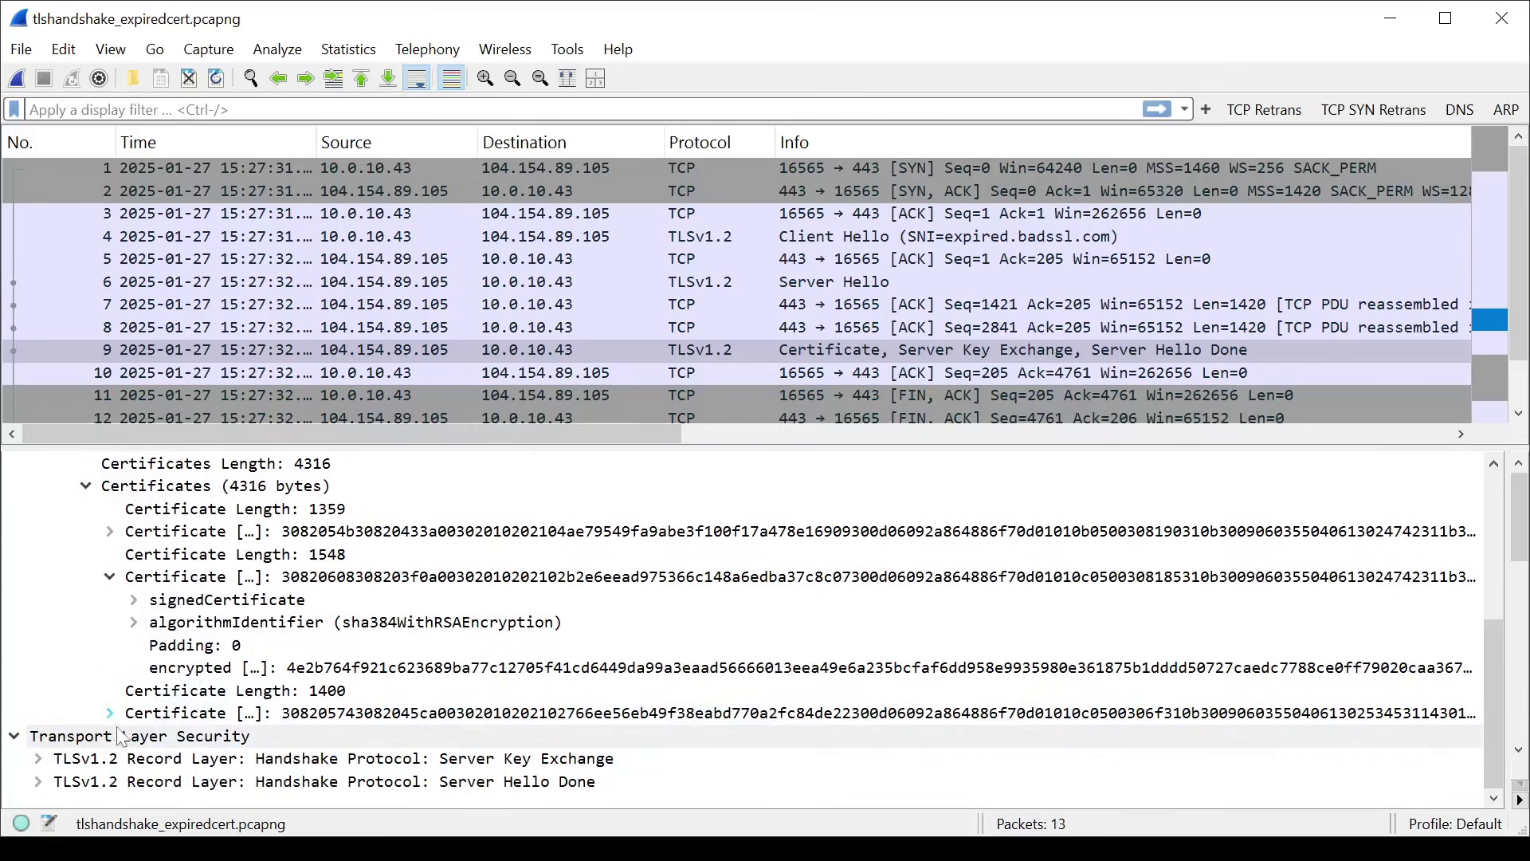
left_click(110, 713)
left_click(134, 645)
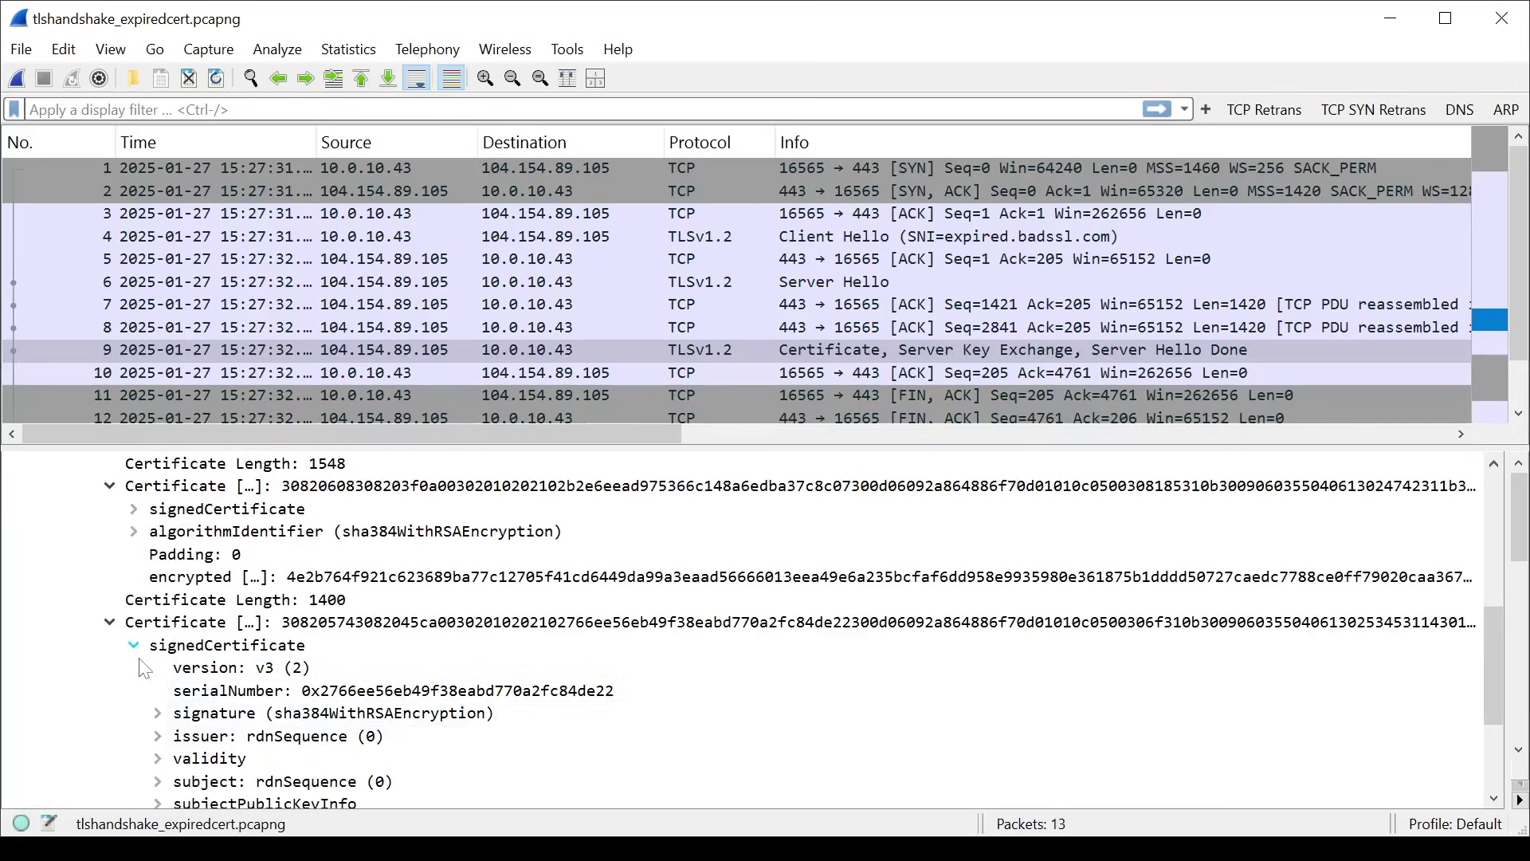
left_click(157, 576)
left_click(182, 599)
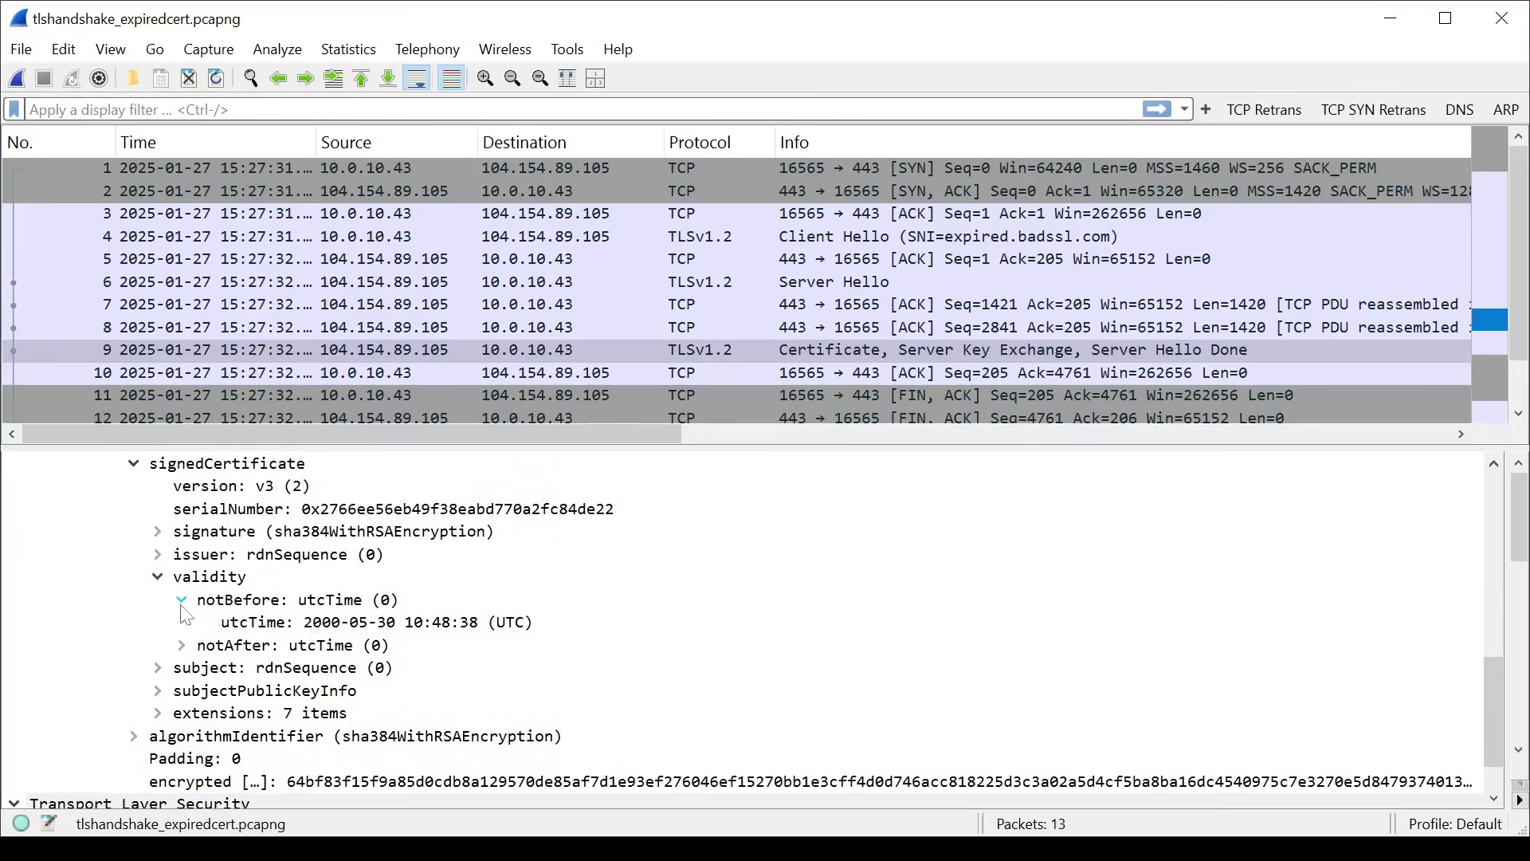
double_click(231, 646)
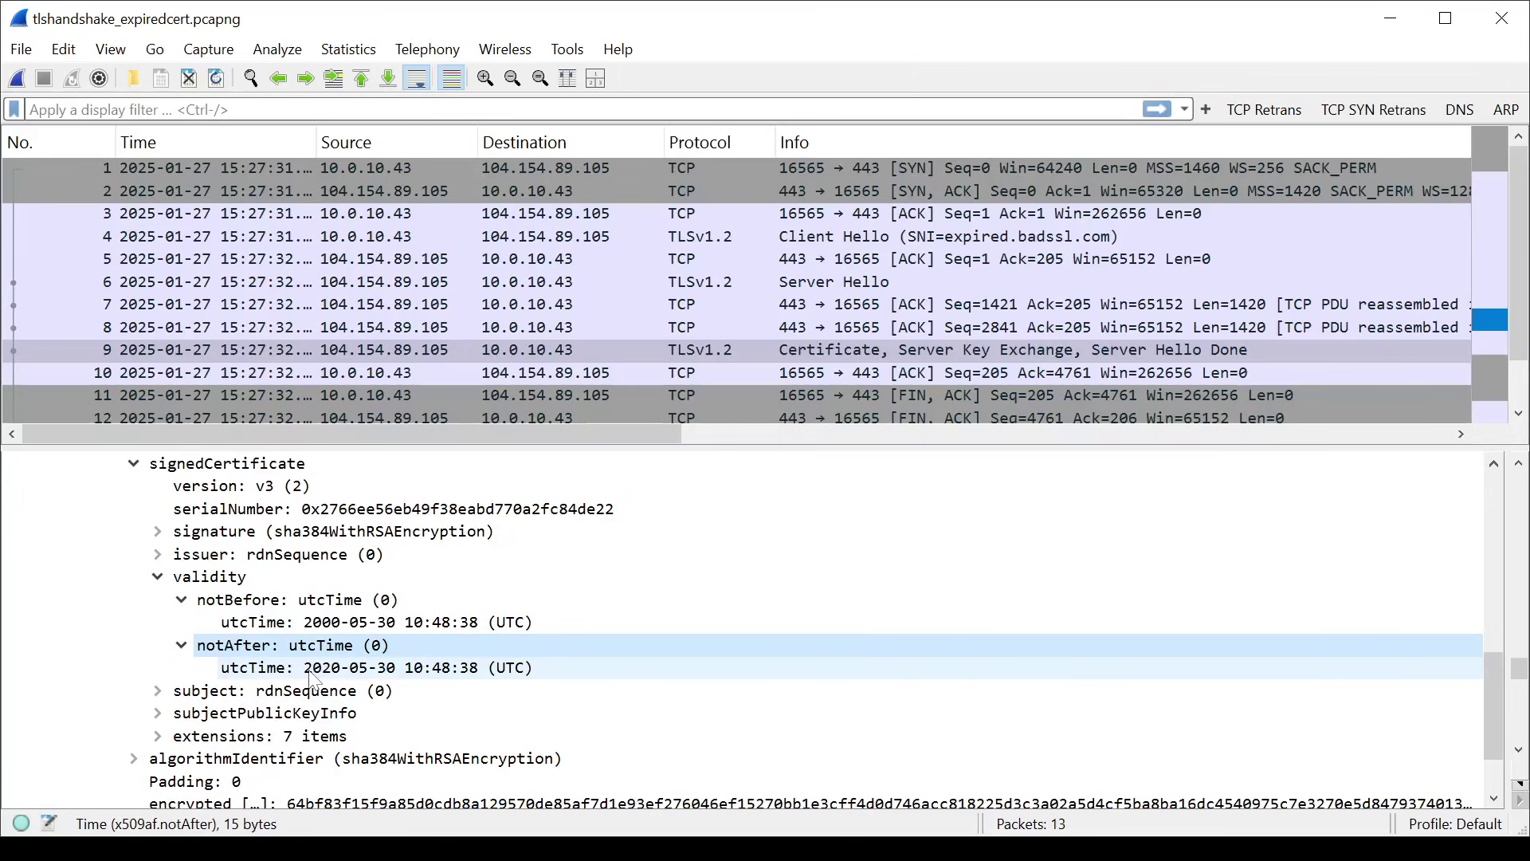
key("alt+Tab")
double_click(472, 24)
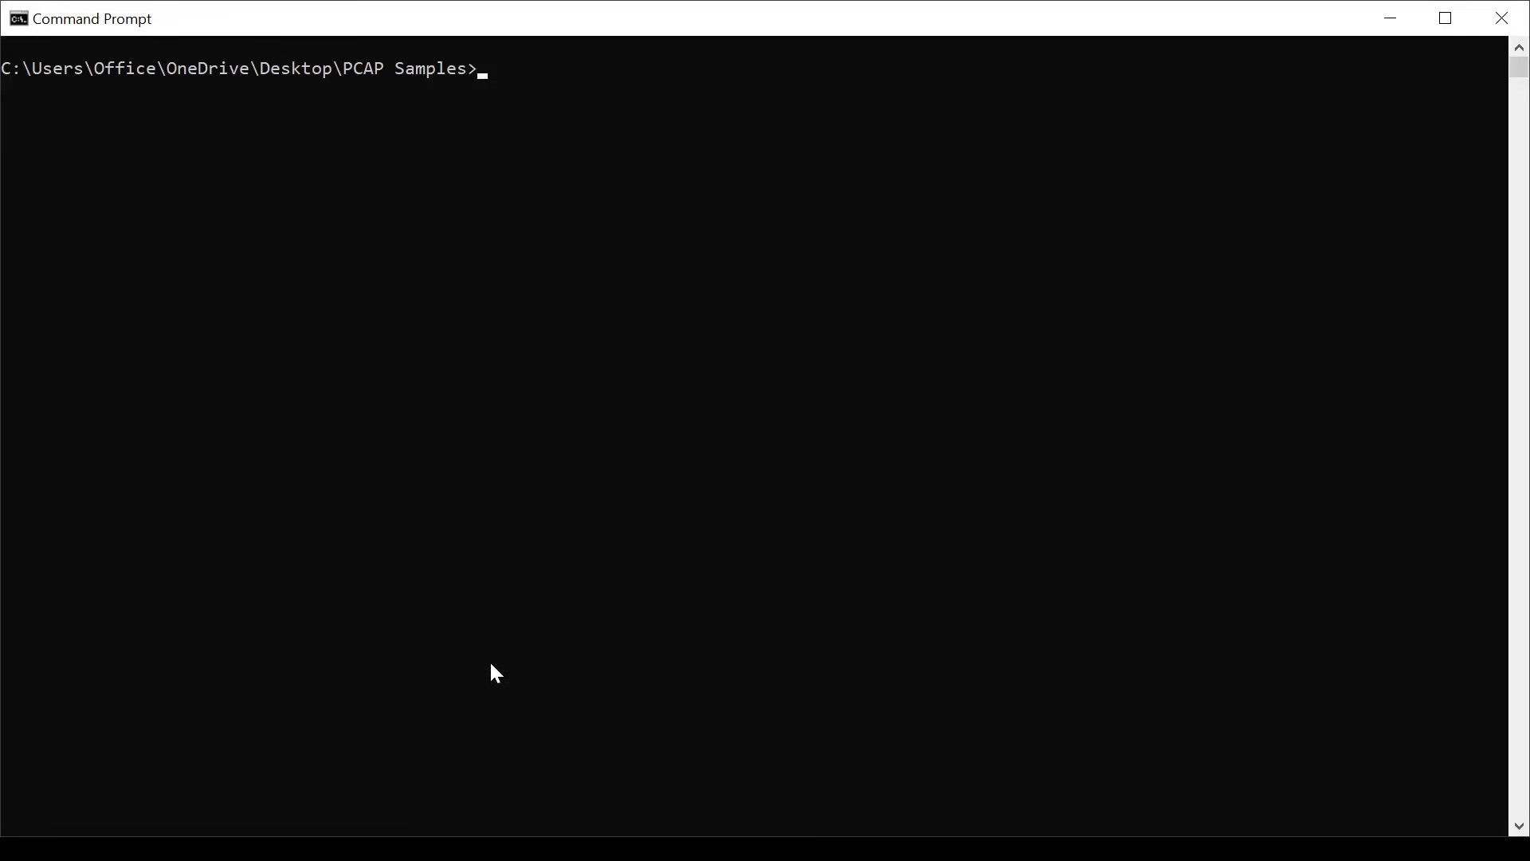
Step: List the PCAP Samples folder with dir and copy the expired-cert capture's file name
left_click_drag(413, 837, 409, 853)
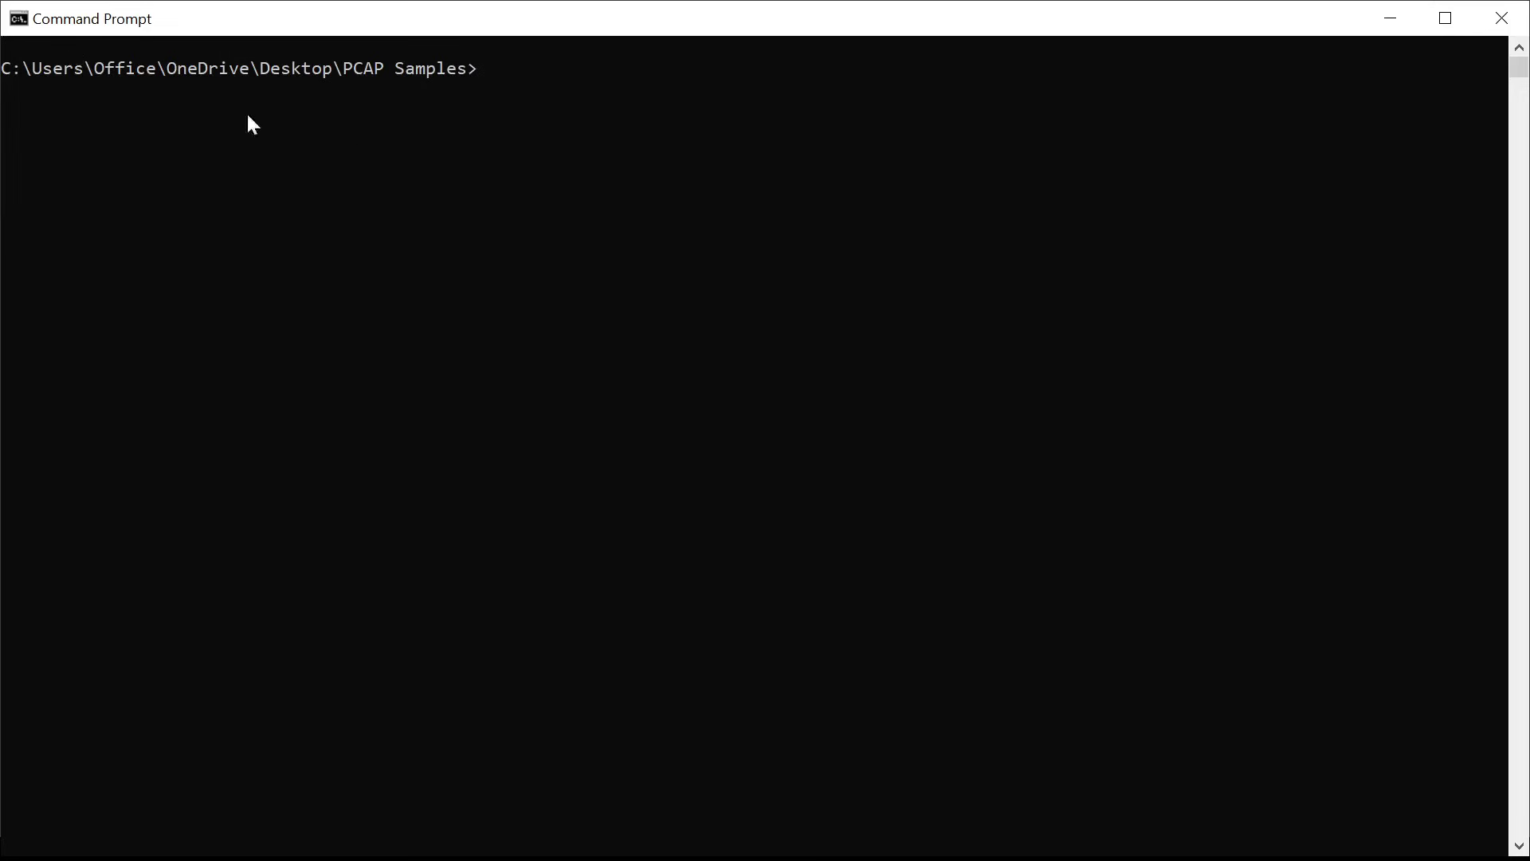
type("dir")
key("Return")
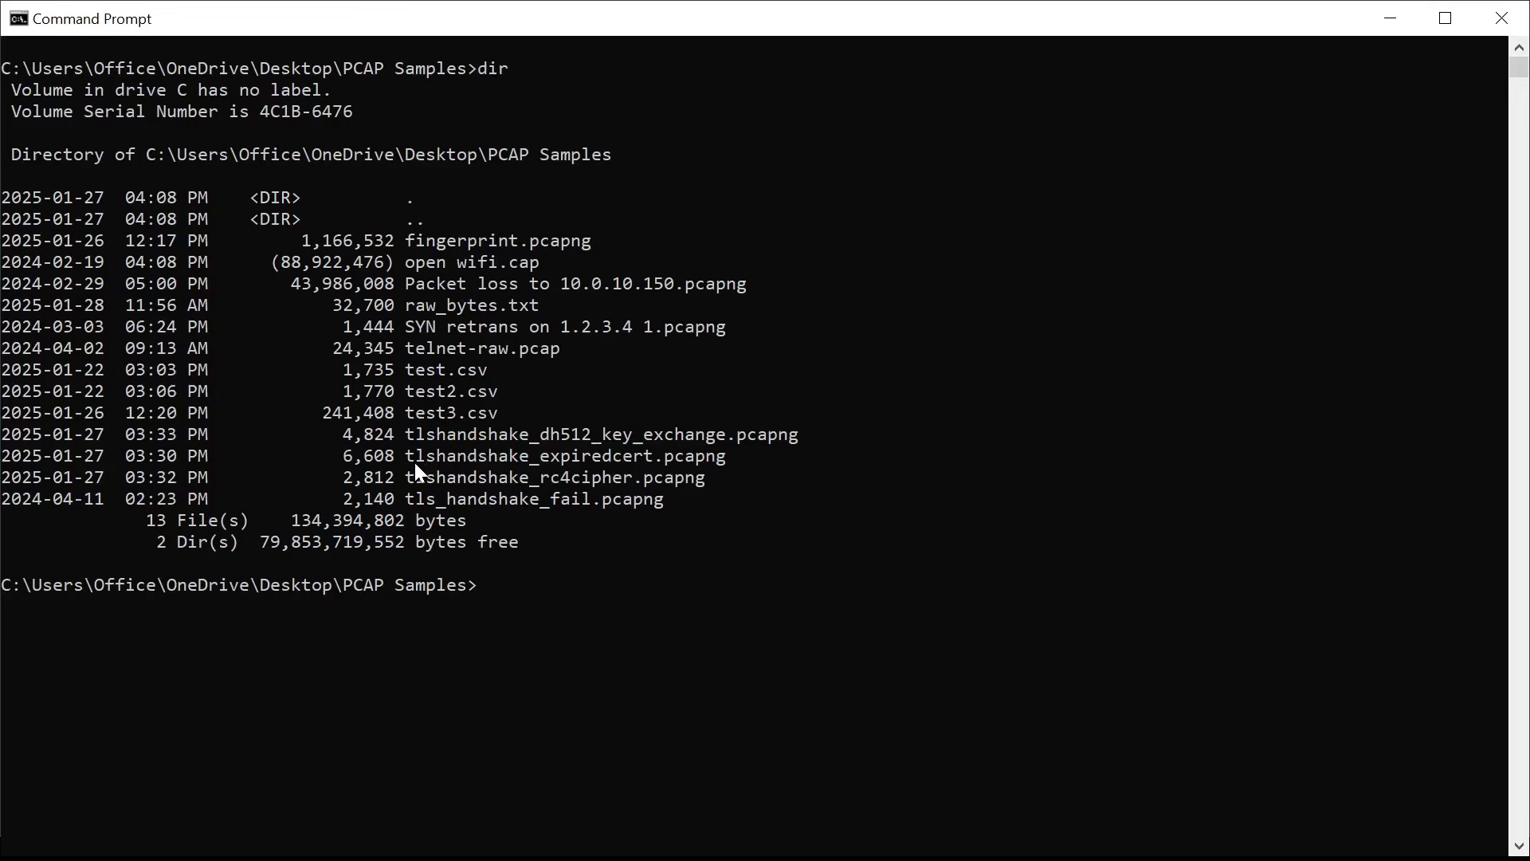
left_click_drag(409, 457, 665, 459)
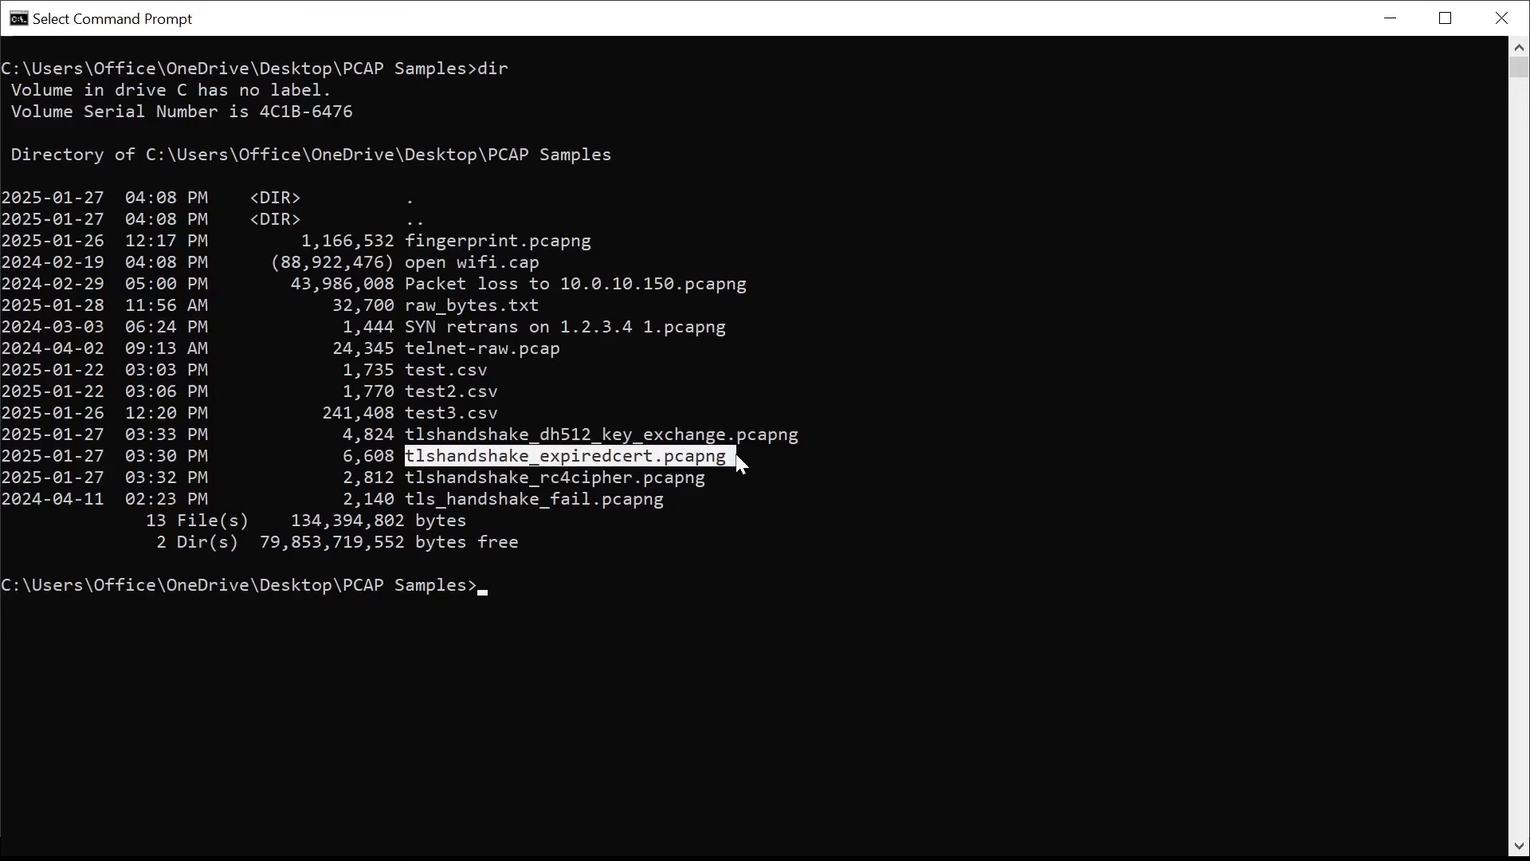
key("ctrl+c")
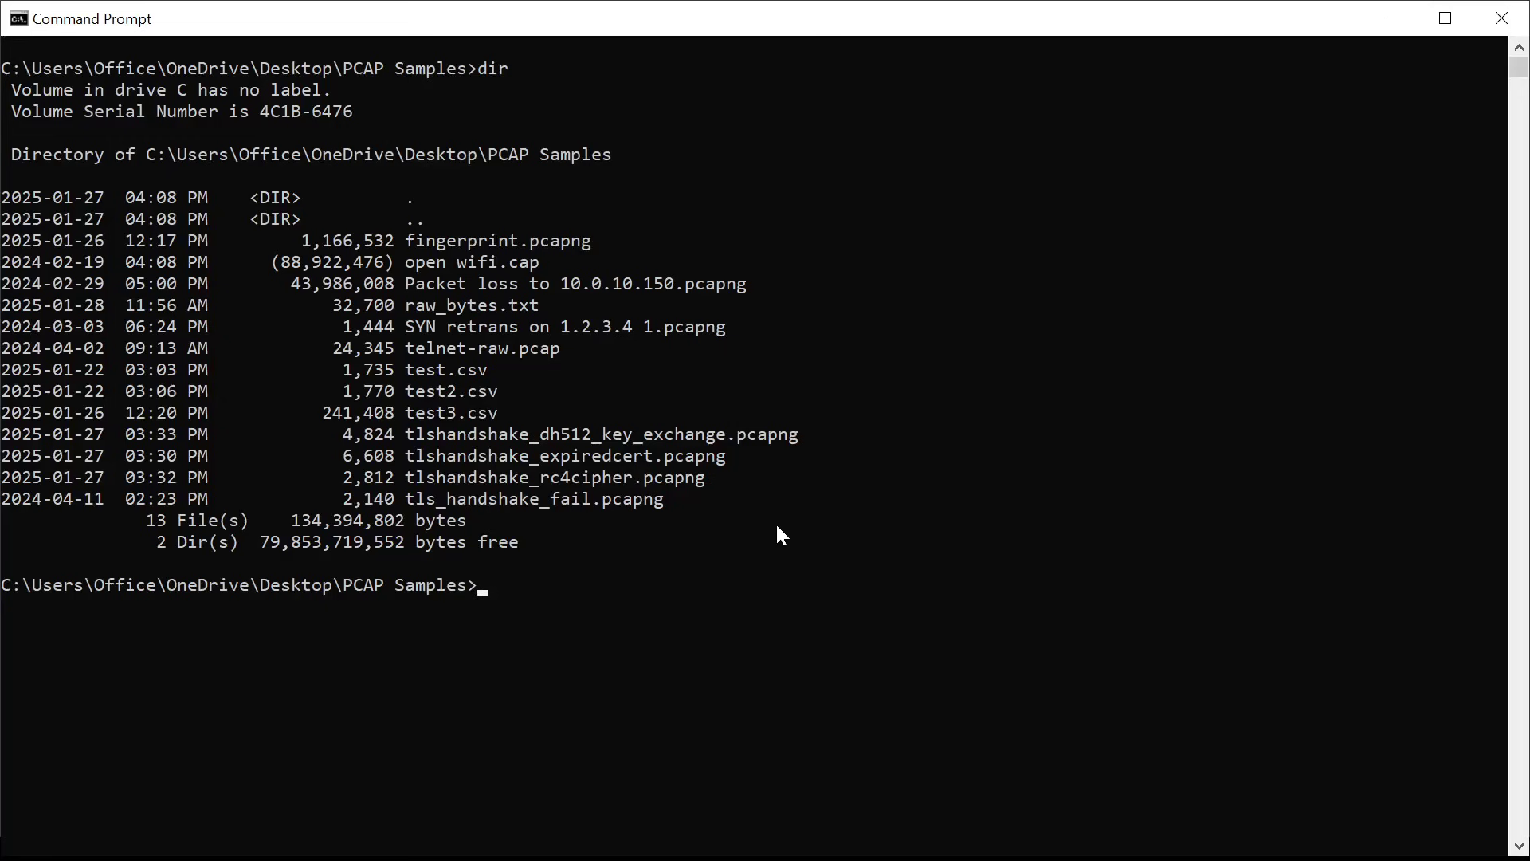
Step: Run tshark -r tlshandshake_expiredcert.pcapng -x > raw_bytes.txt to dump every packet as hex
type("tshark -r tlshandshake_ex")
key("Tab")
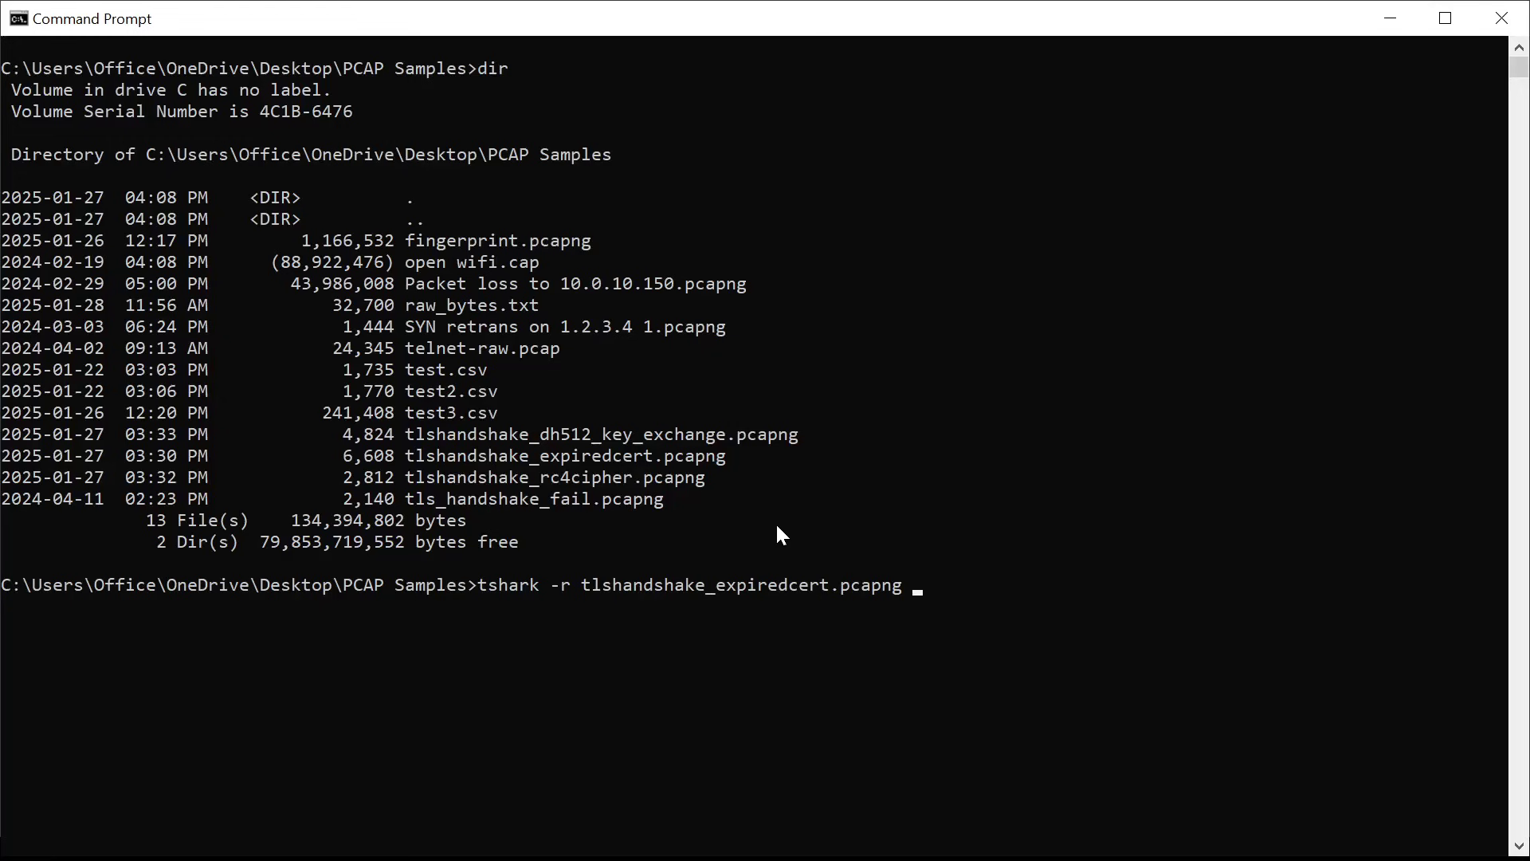
type("-x > out")
key("BackSpace")
key("BackSpace")
key("BackSpace")
type("raw_bytes.txt")
key("Return")
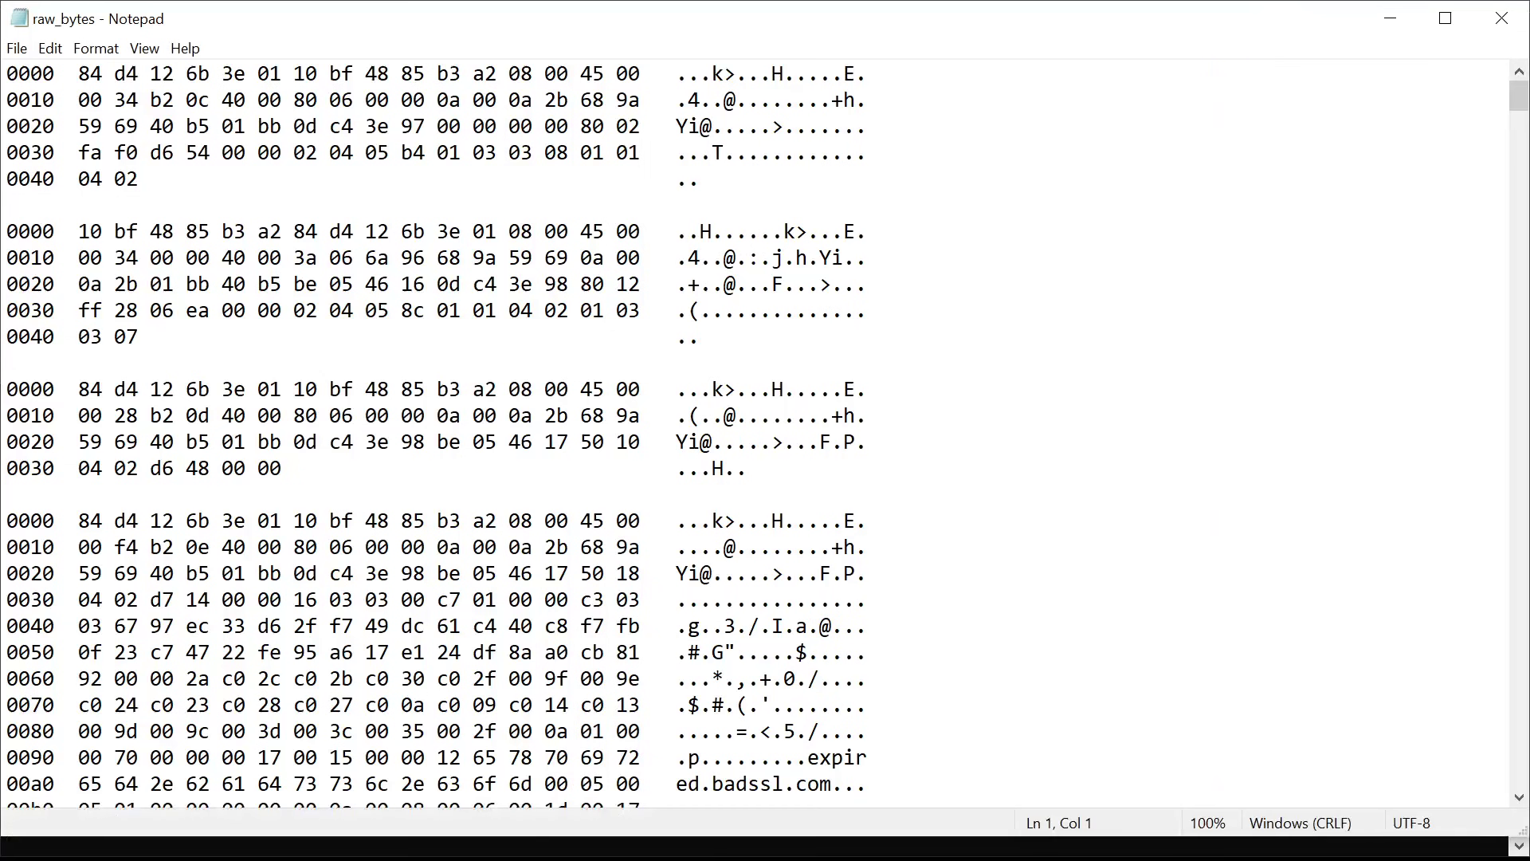
Step: Inspect raw_bytes.txt by selecting the first, second and third packets' hex blocks
left_click(282, 178)
scroll(757, 430, "down", 15)
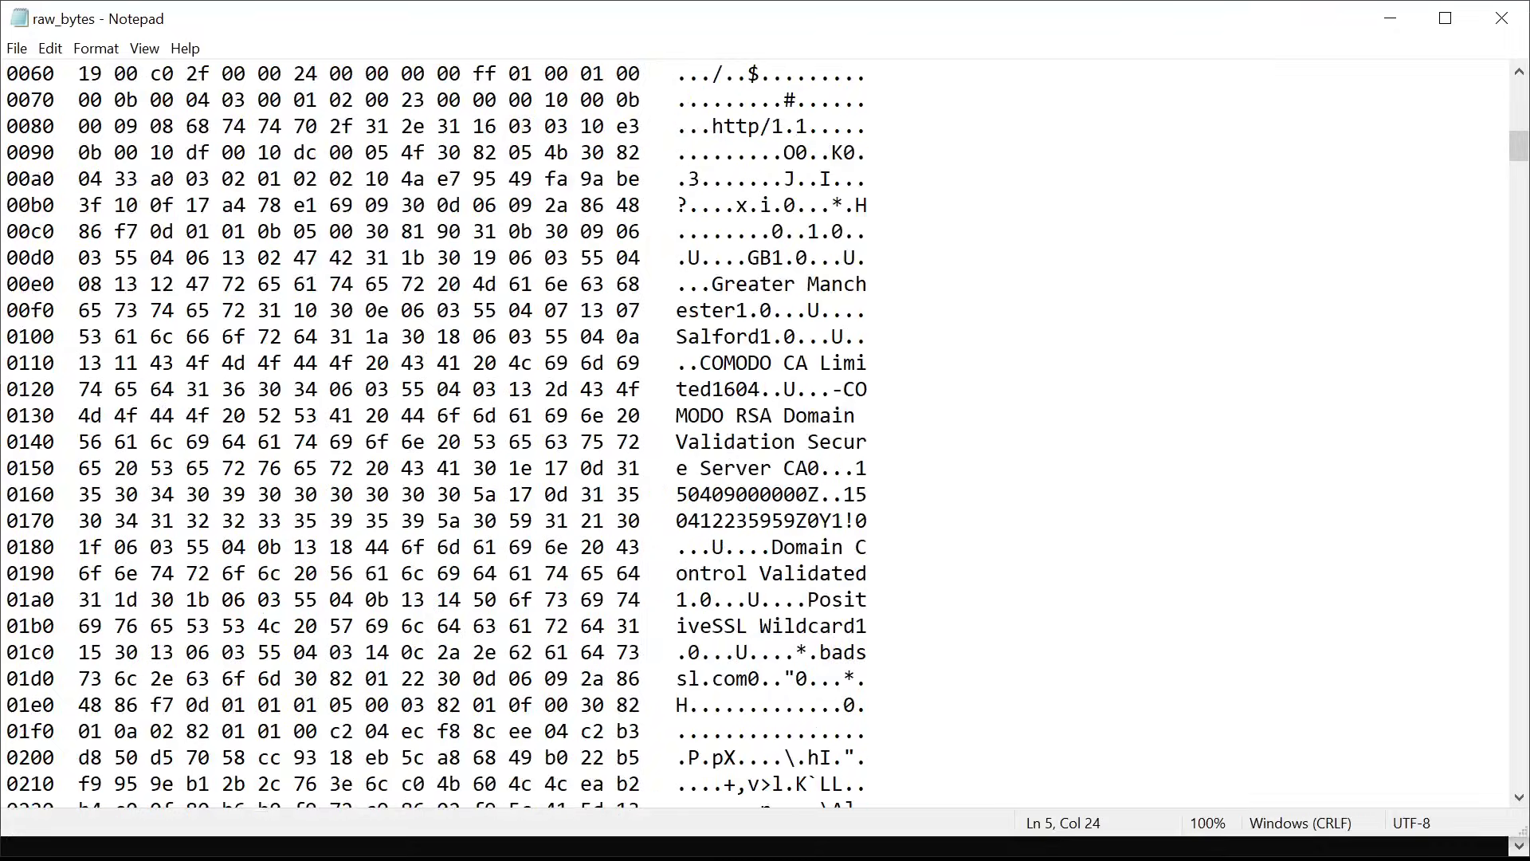
scroll(758, 431, "up", 20)
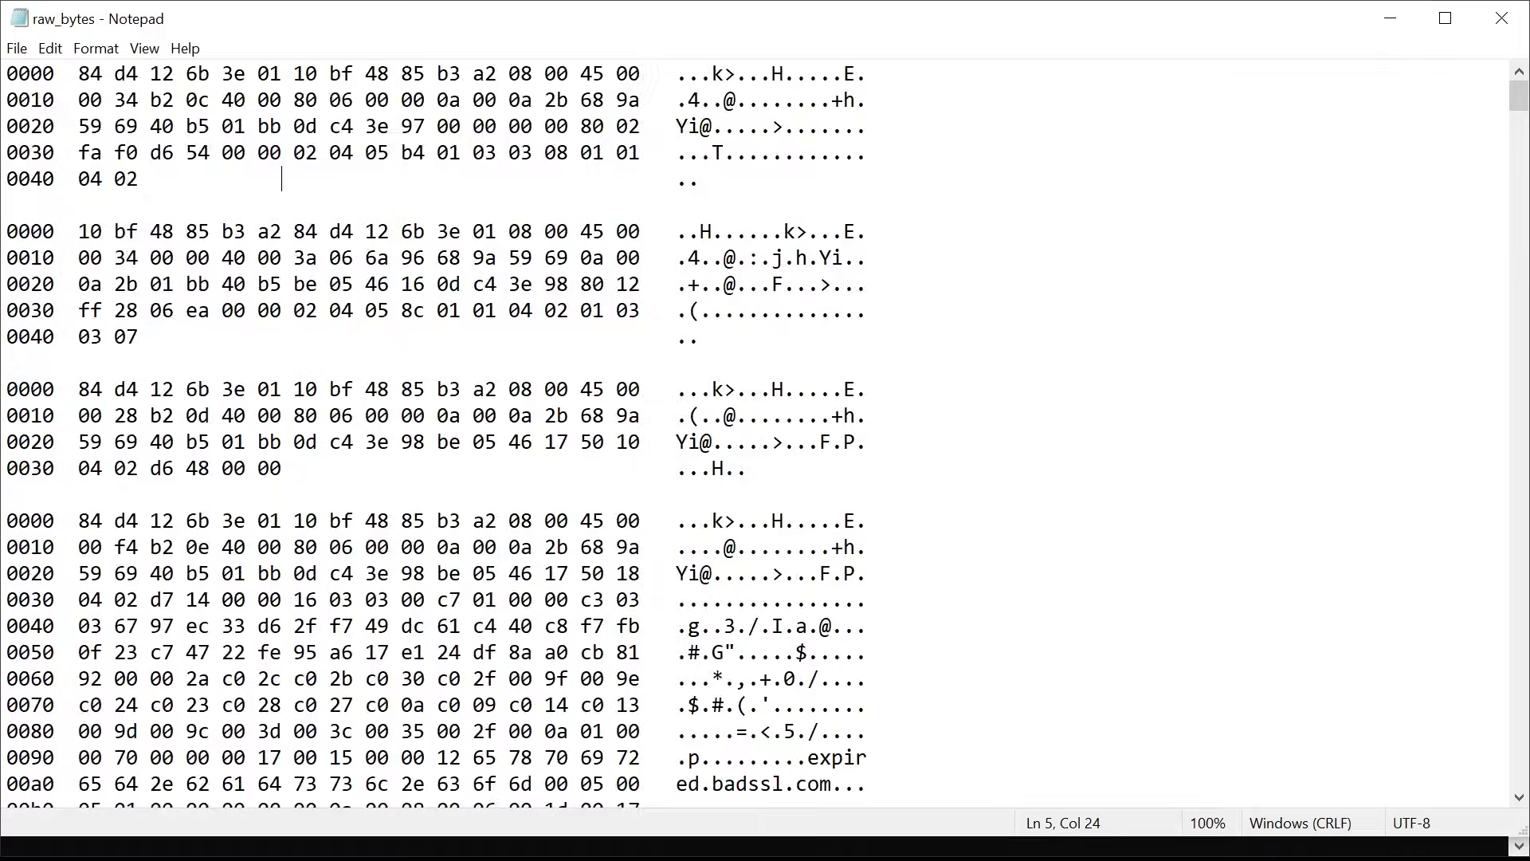
left_click_drag(281, 178, 6, 73)
left_click(6, 363)
left_click_drag(6, 363, 6, 205)
left_click_drag(306, 468, 7, 389)
left_click(198, 310)
left_click_drag(144, 179, 640, 74)
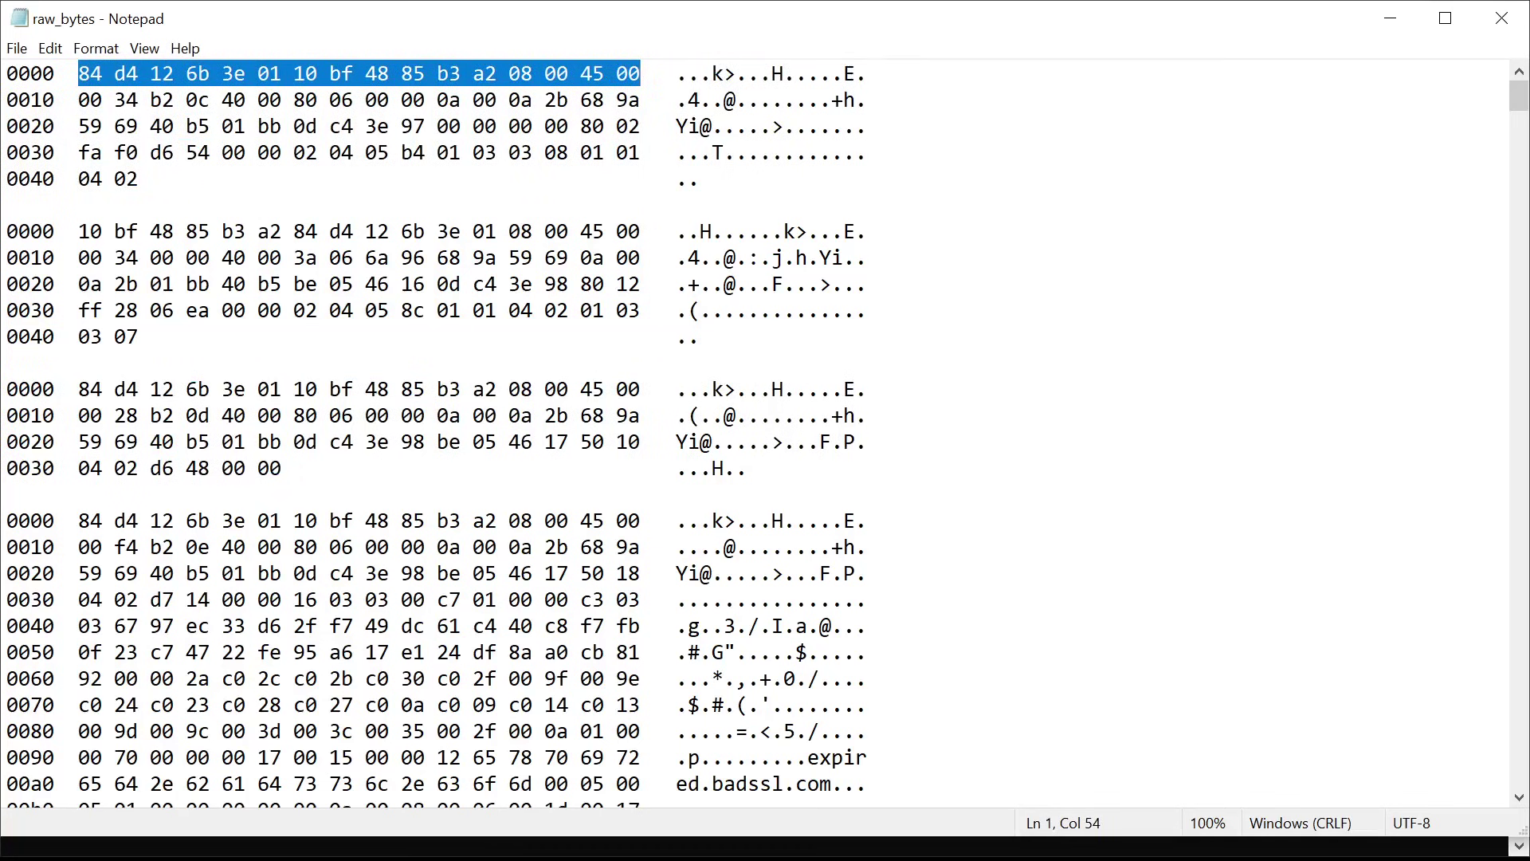
Step: Scroll down to the short packet, check one of its 00 bytes, then switch to ChatGPT
left_click(869, 389)
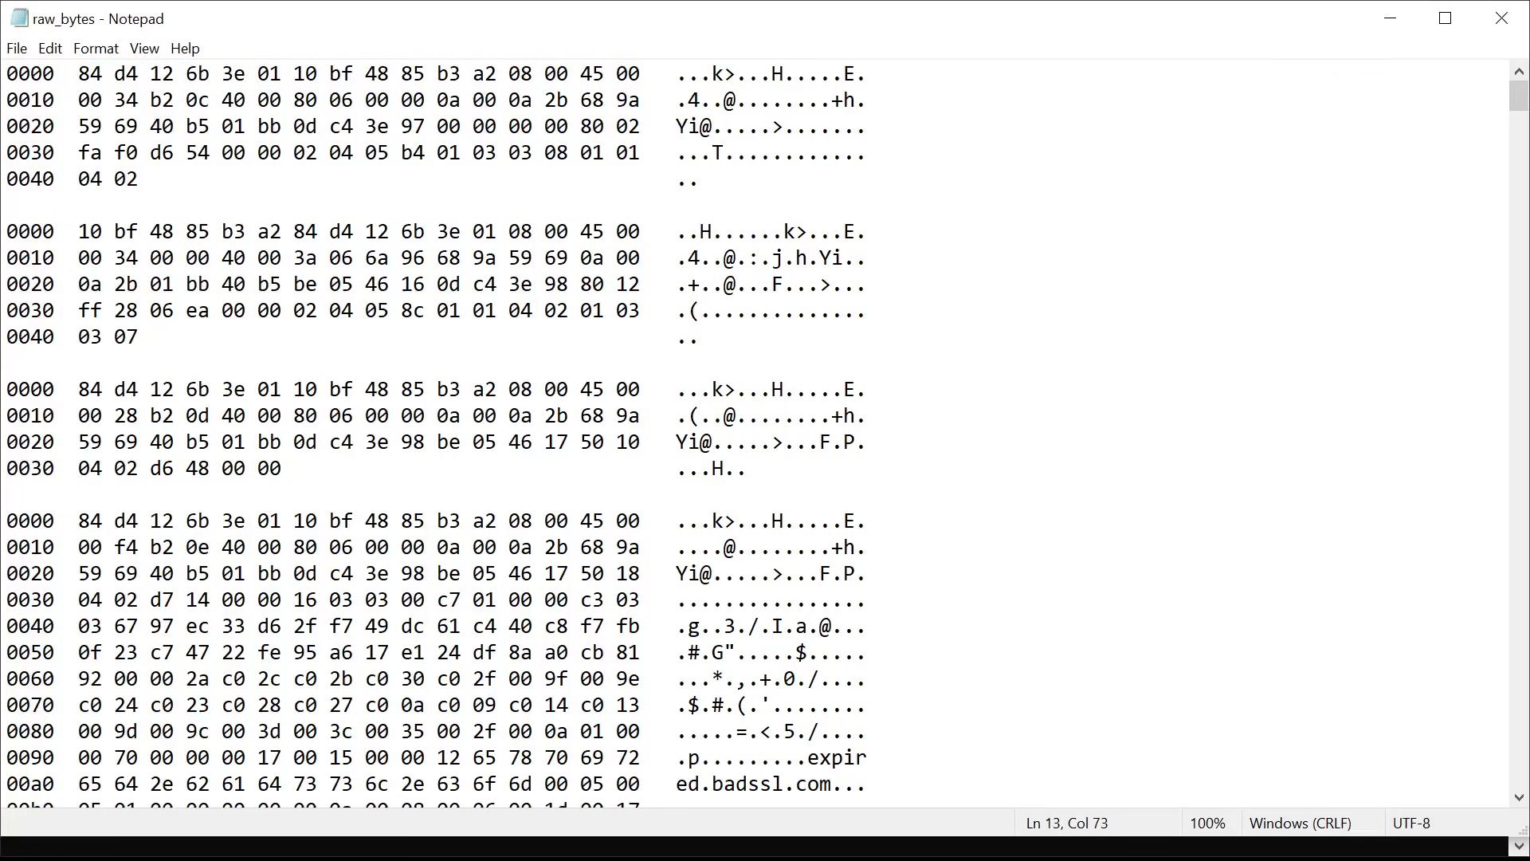
scroll(765, 430, "down", 8)
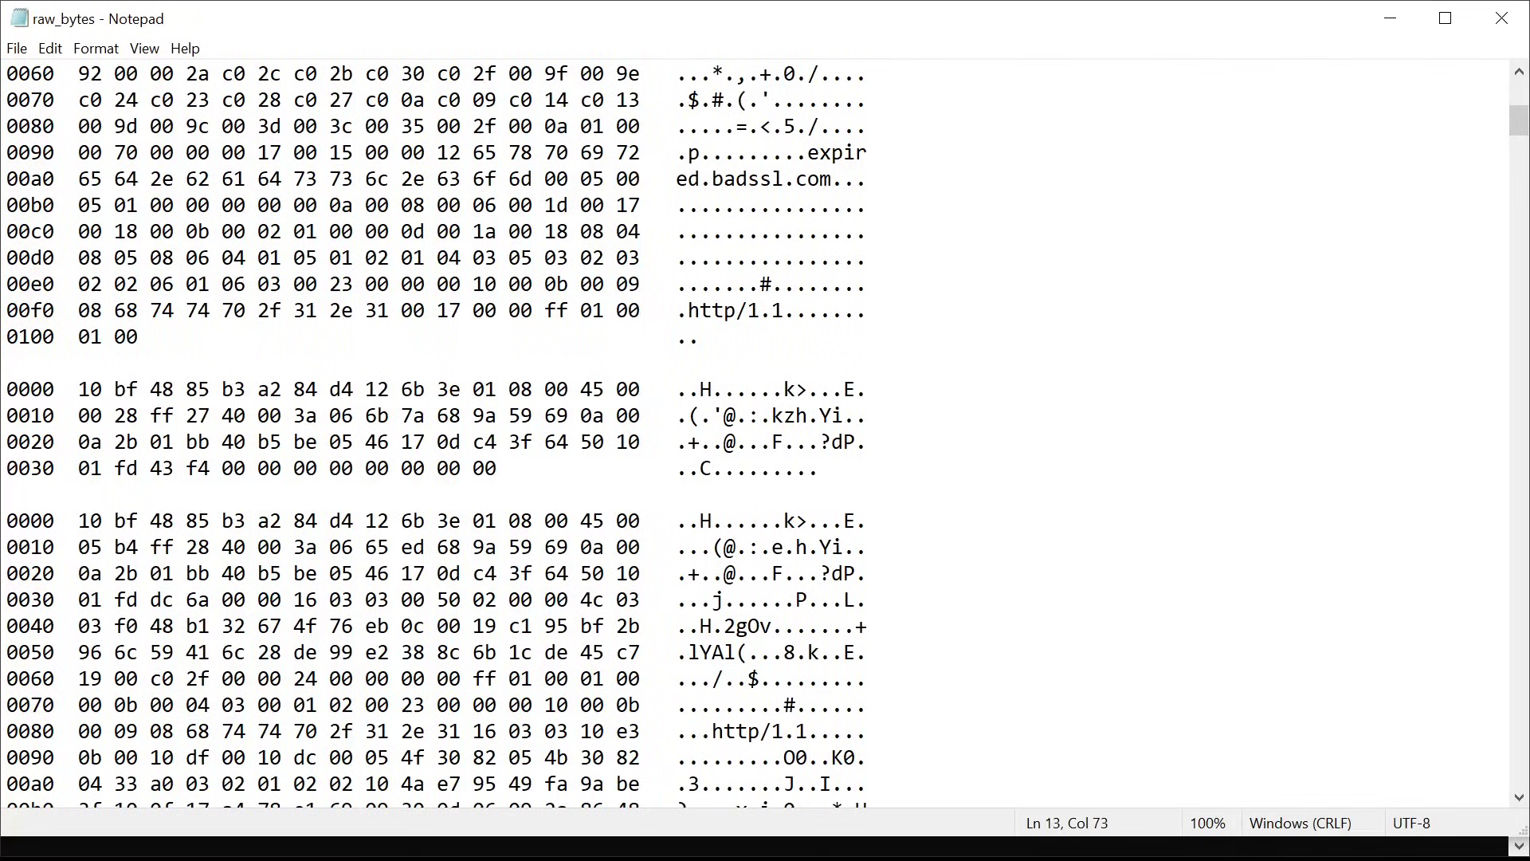
double_click(306, 467)
left_click(7, 495)
key("alt+Tab")
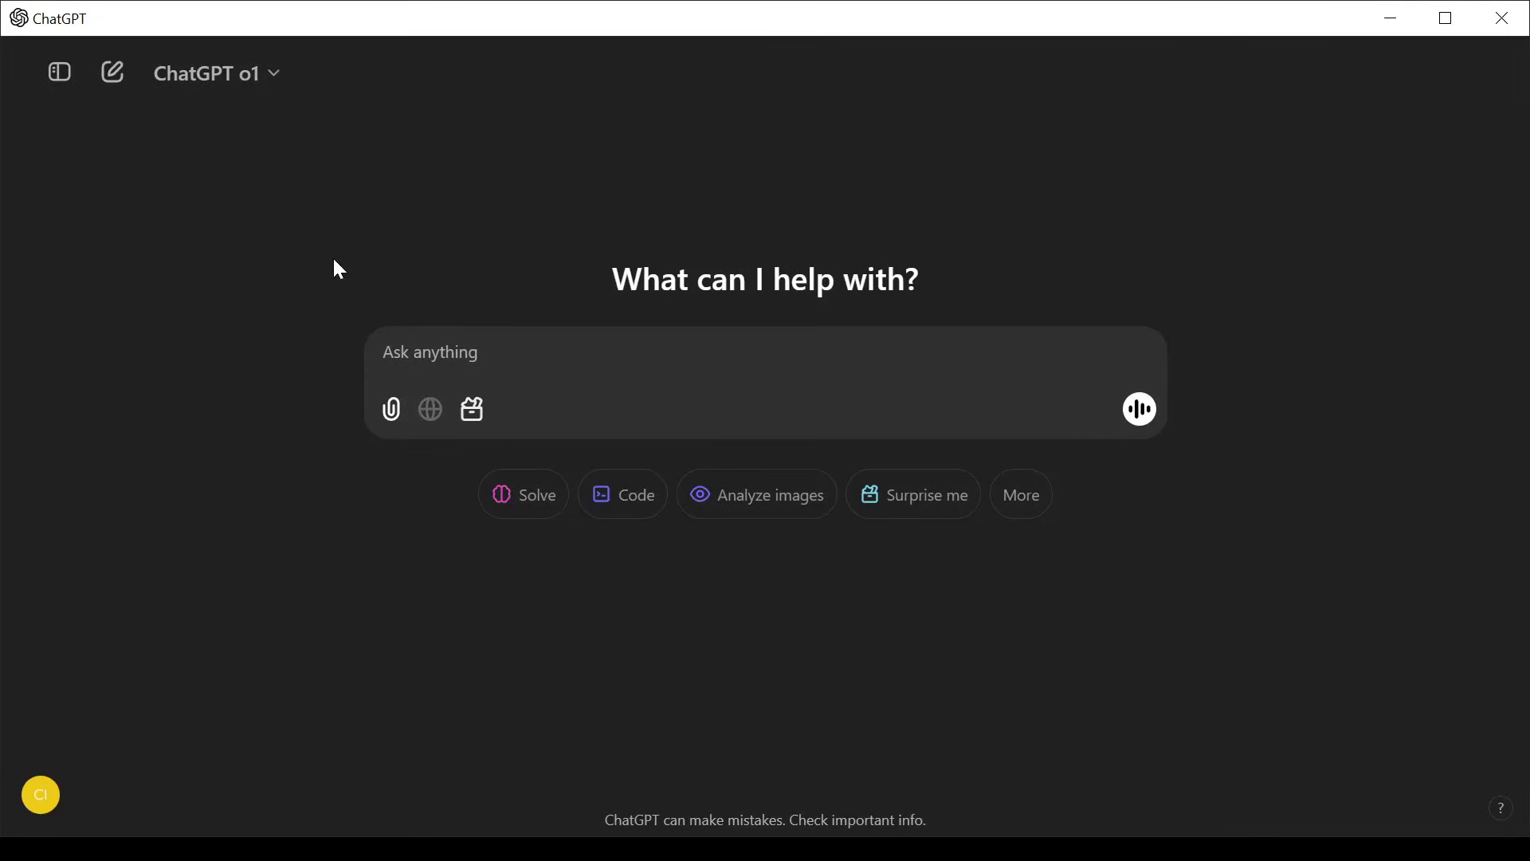
Step: With o1 selected, send the two-host connection-issue request asking what's wrong, with the hex dump pasted below
left_click(279, 84)
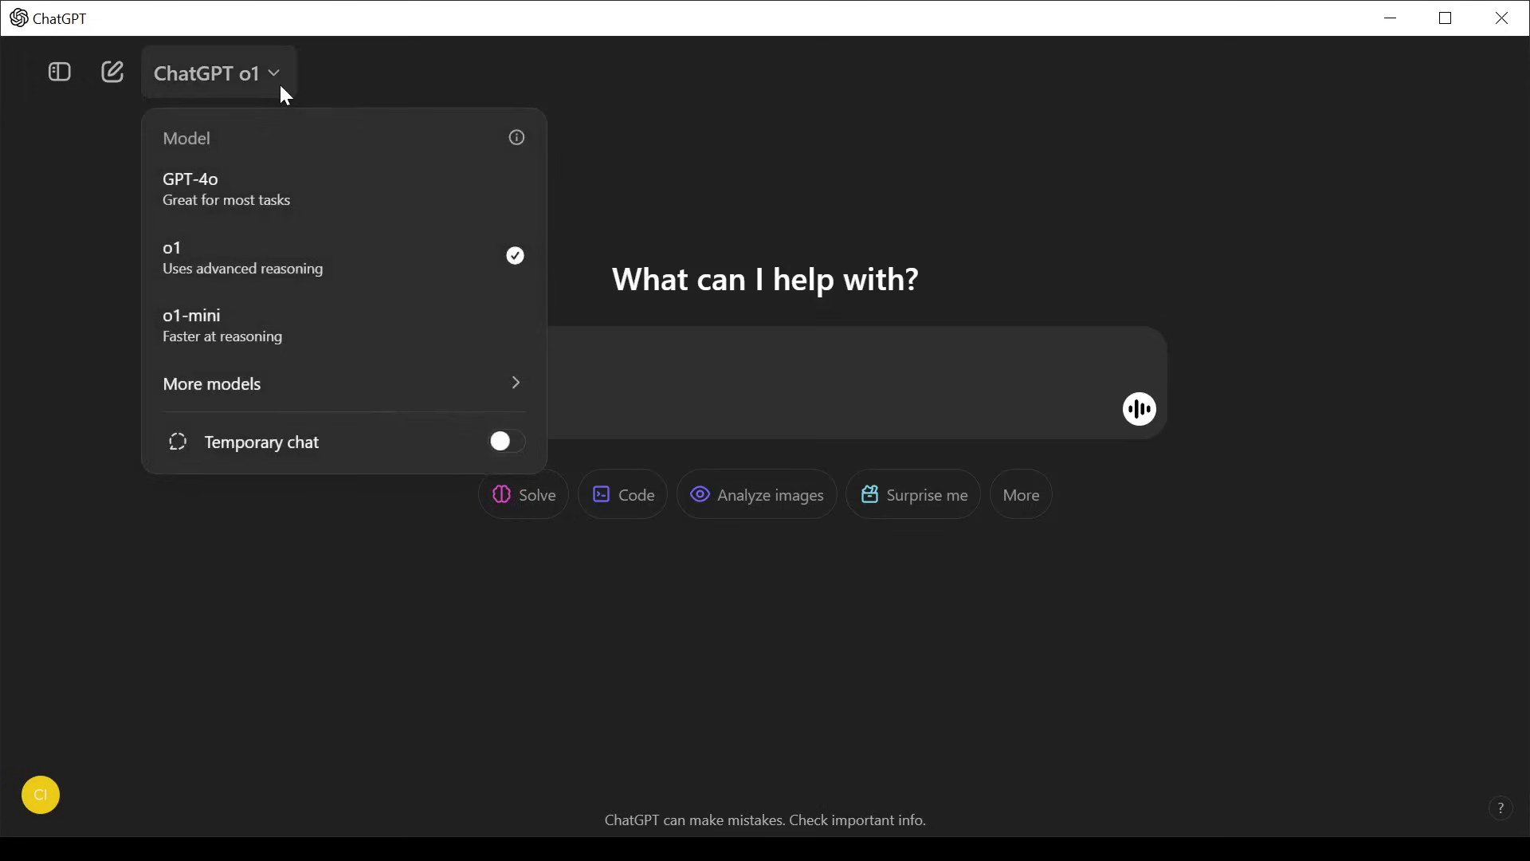
key("Escape")
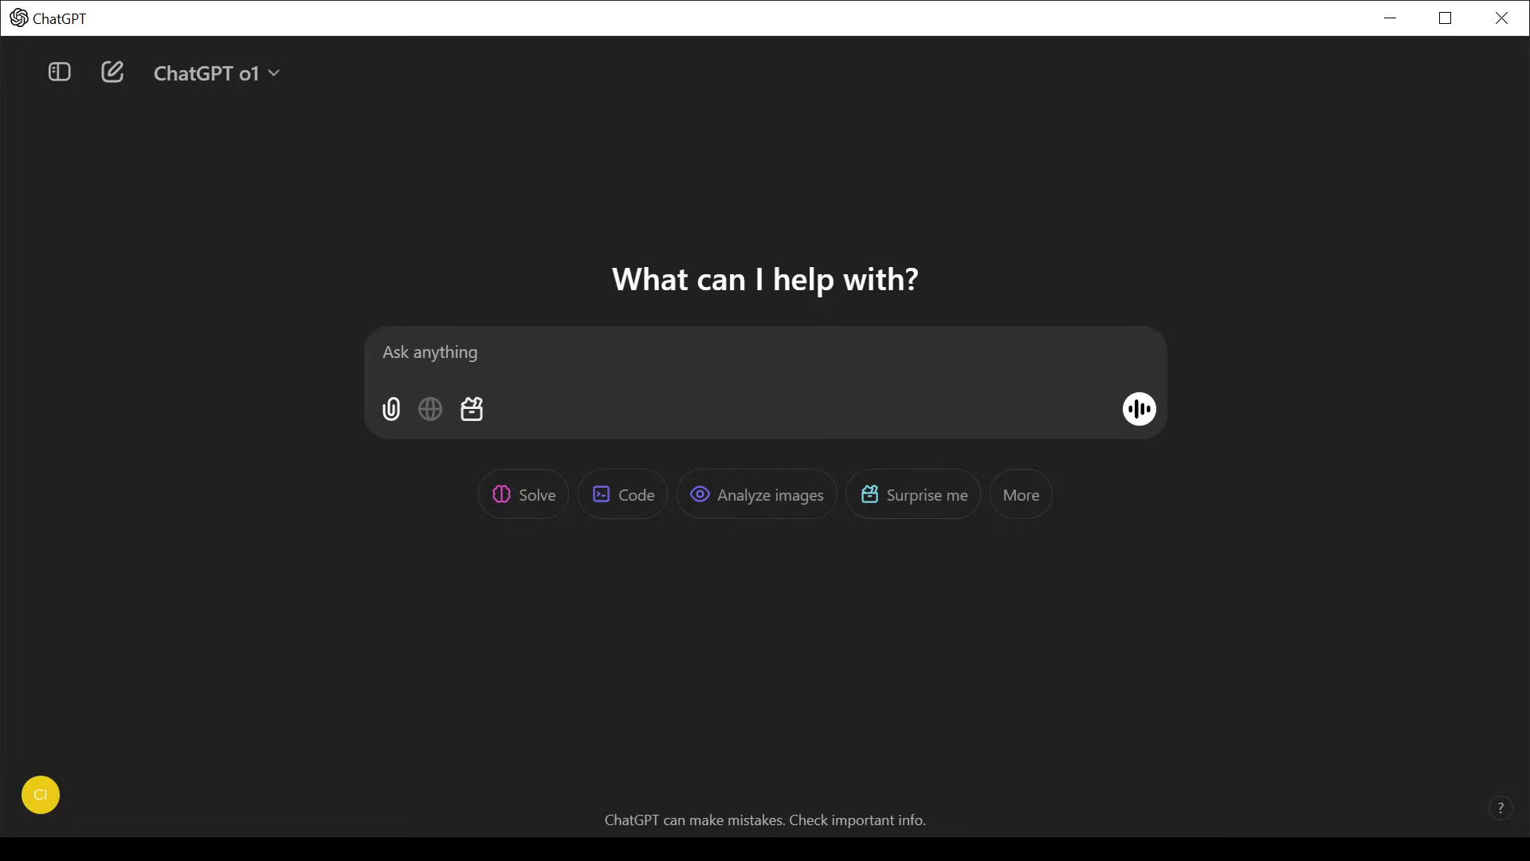
type("I have a connection")
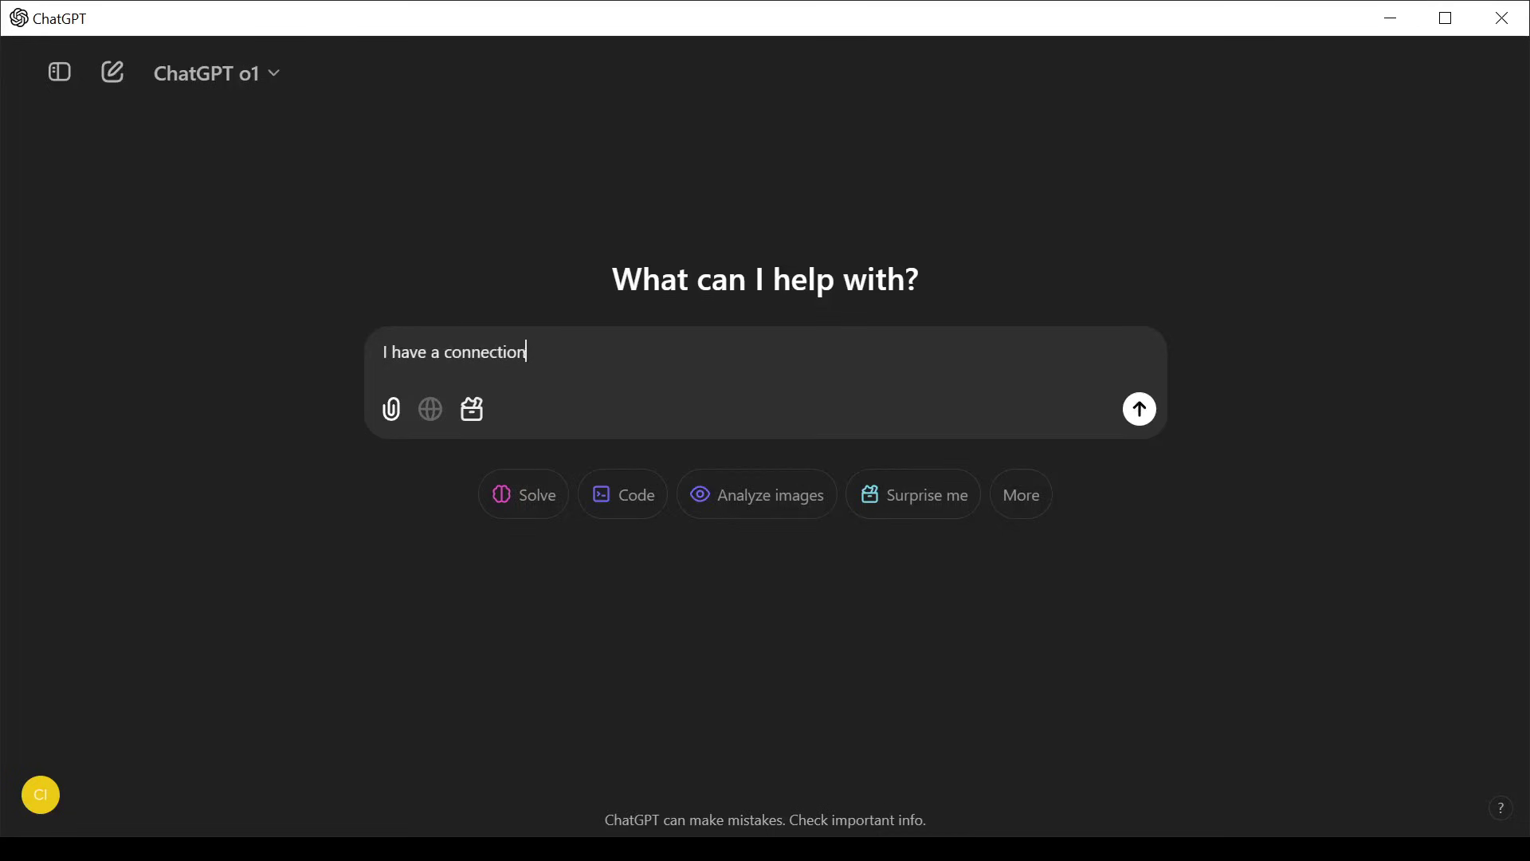
type(" issue between two hosts")
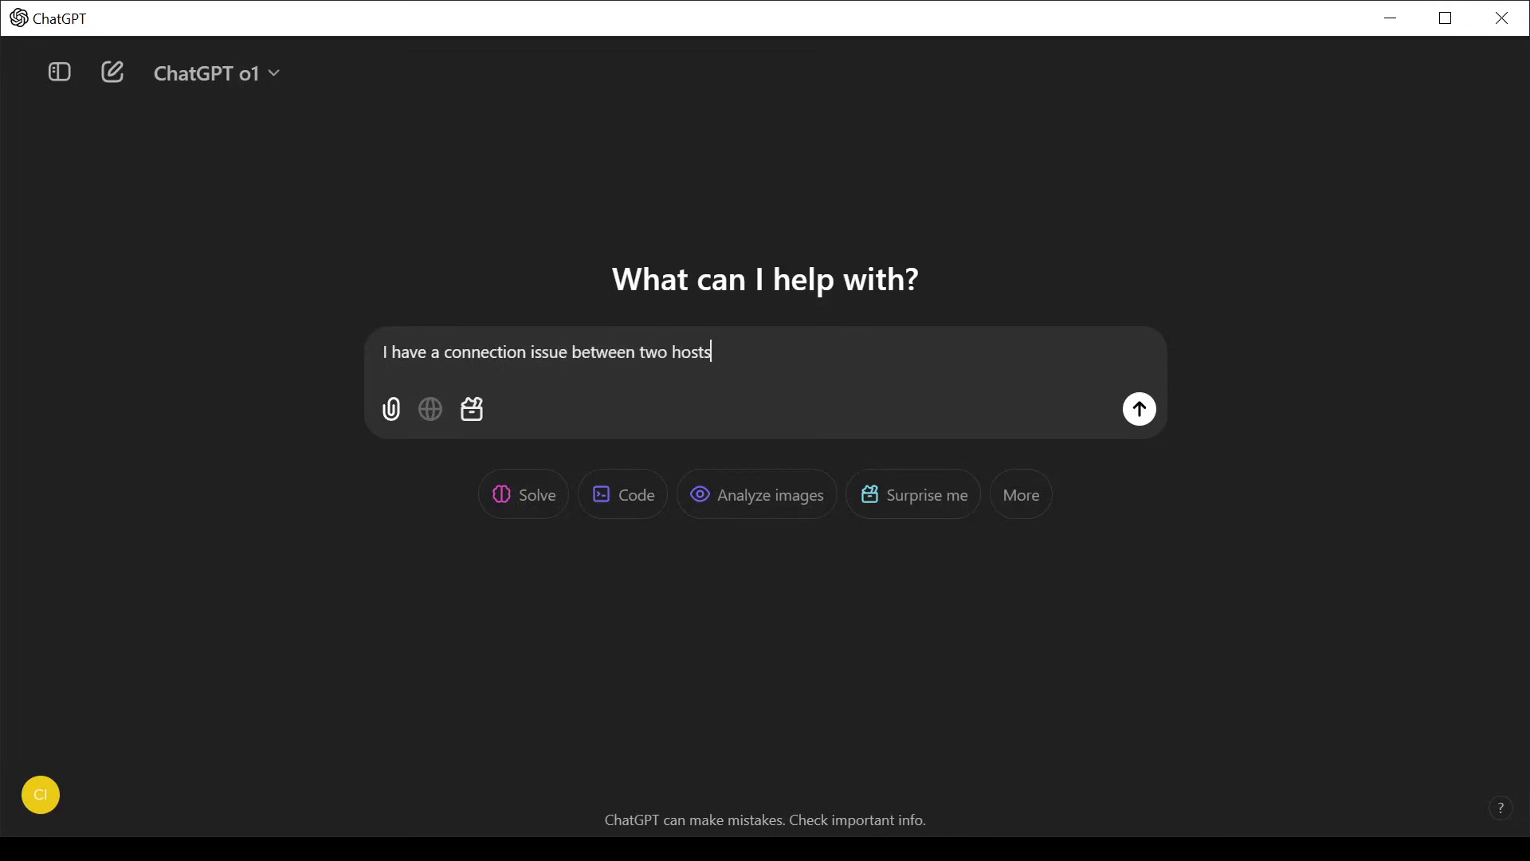
type(". Ive attached a packet byte ")
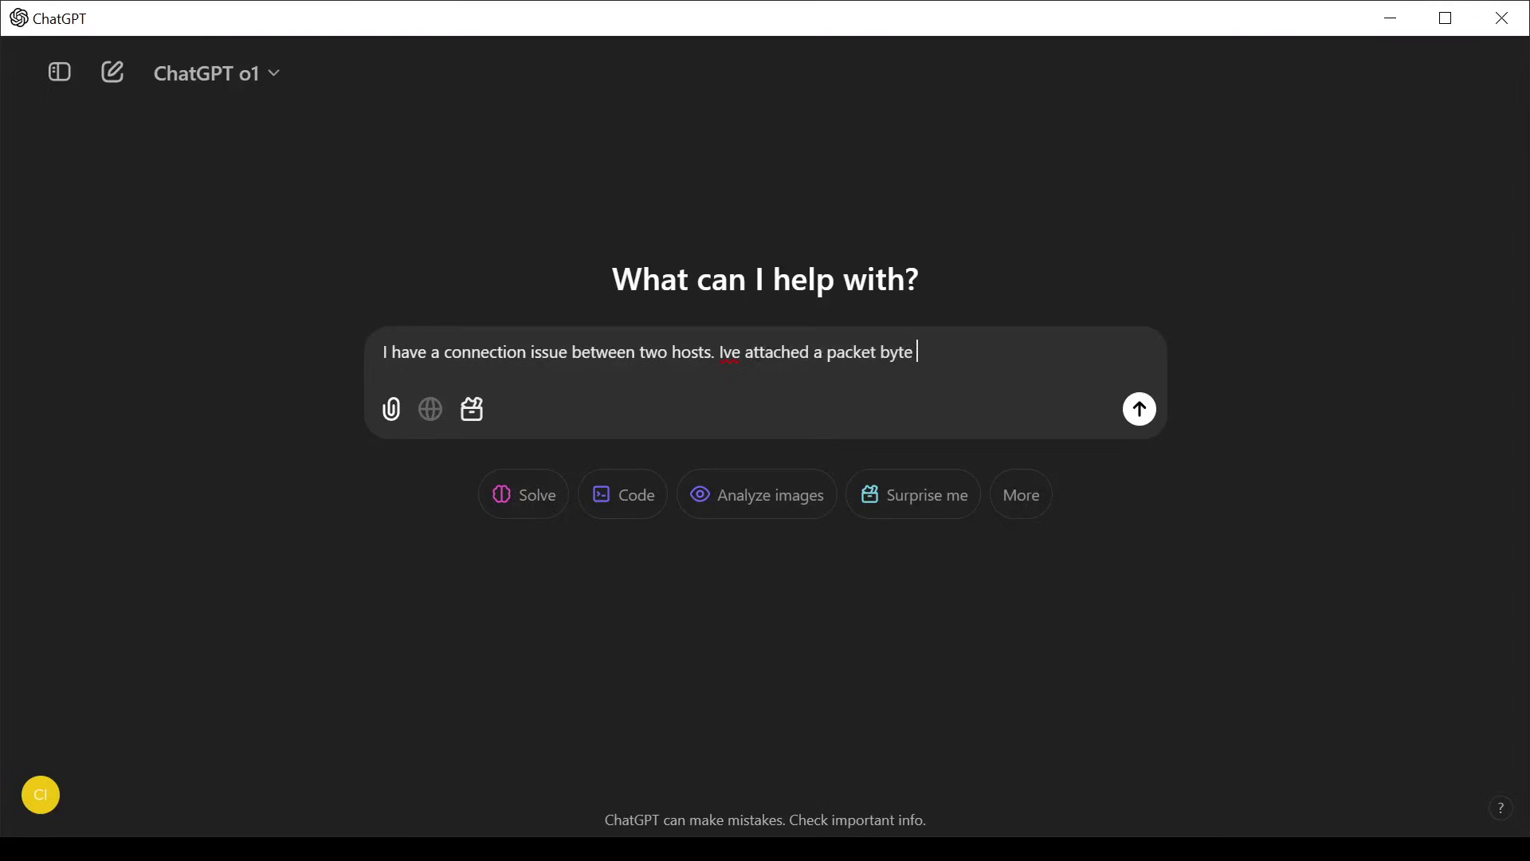
type("stream from a packet capture I")
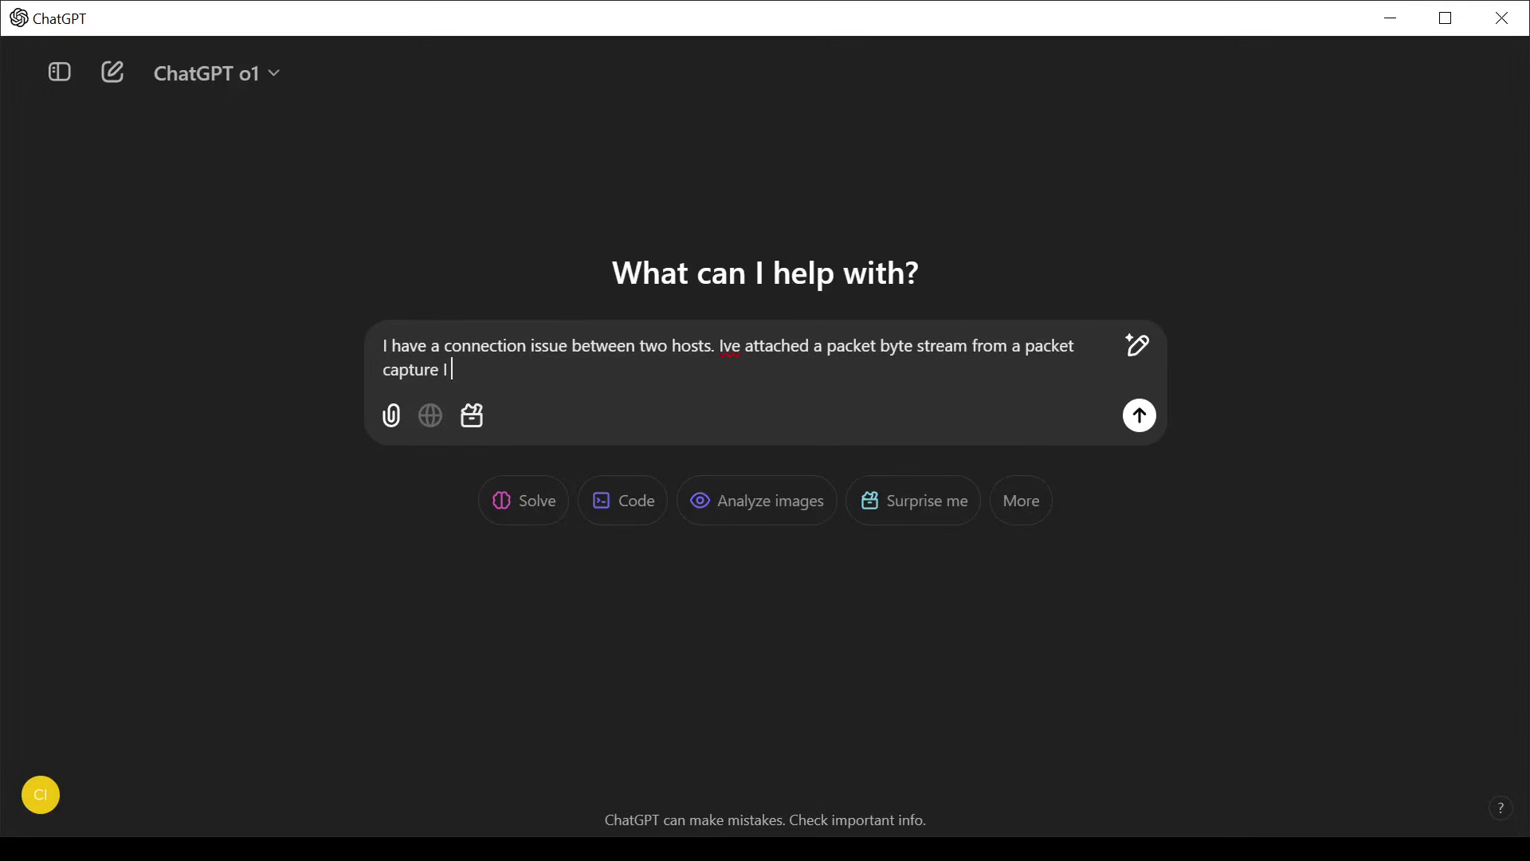
type(" took. Please")
key("BackSpace")
key("BackSpace")
key("BackSpace")
key("BackSpace")
type("ease analyze a")
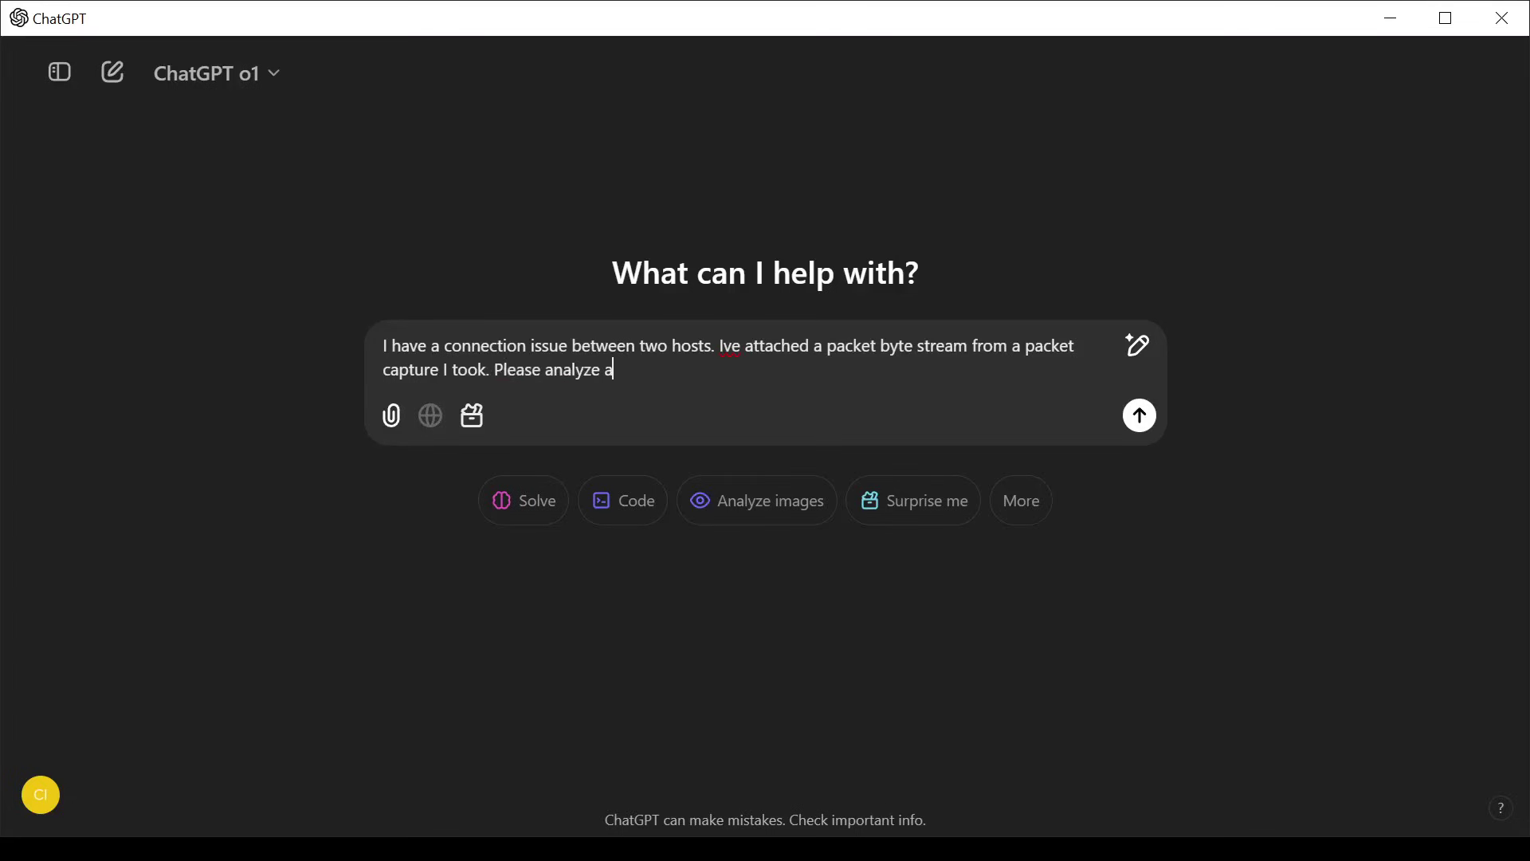
type("nd tell me what's wrong.")
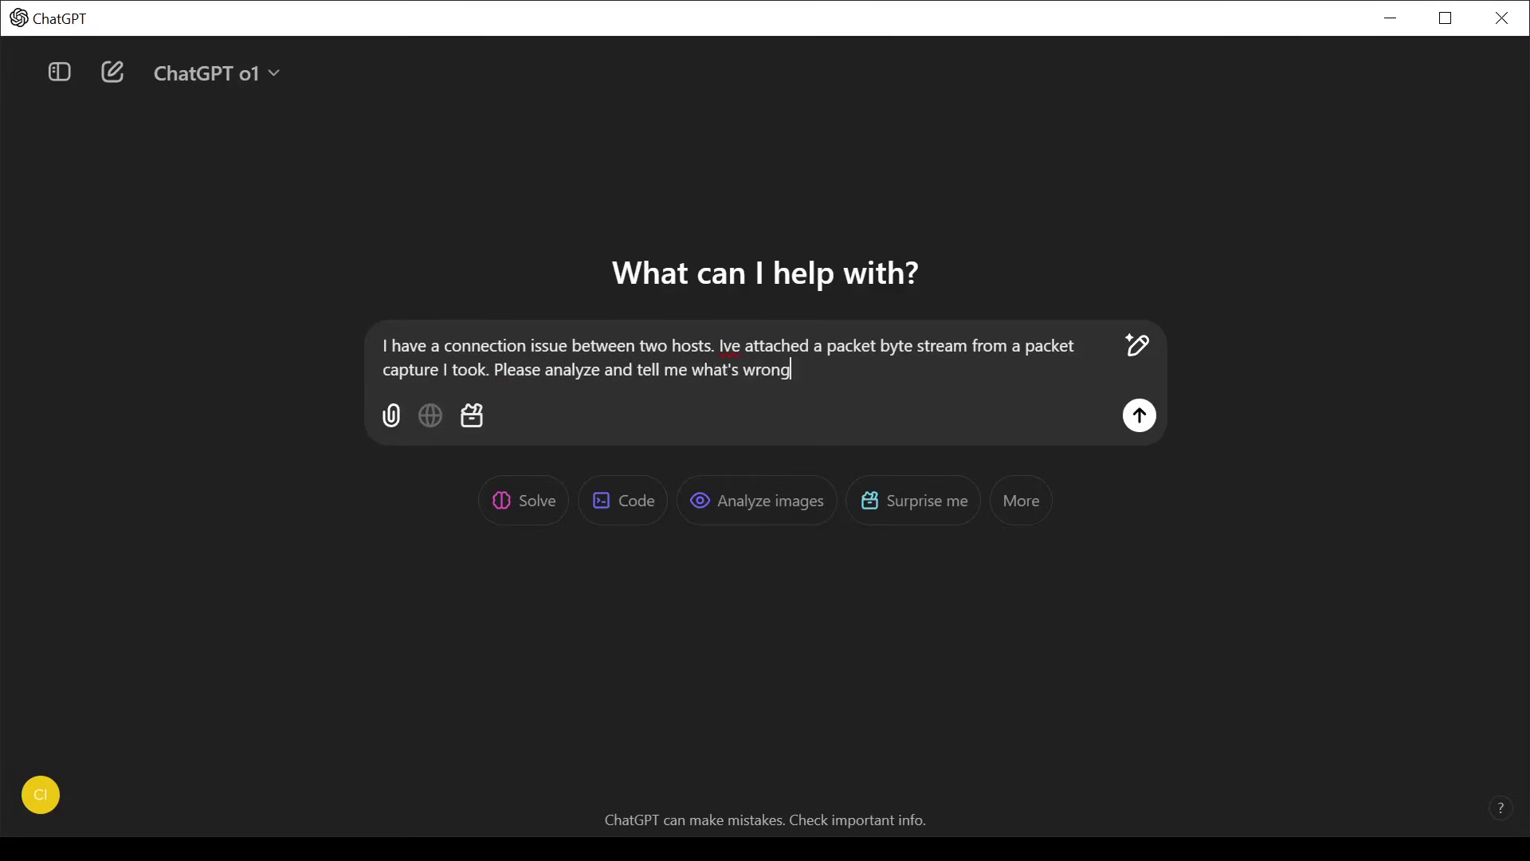
key("shift+Return")
key("ctrl+v")
key("Return")
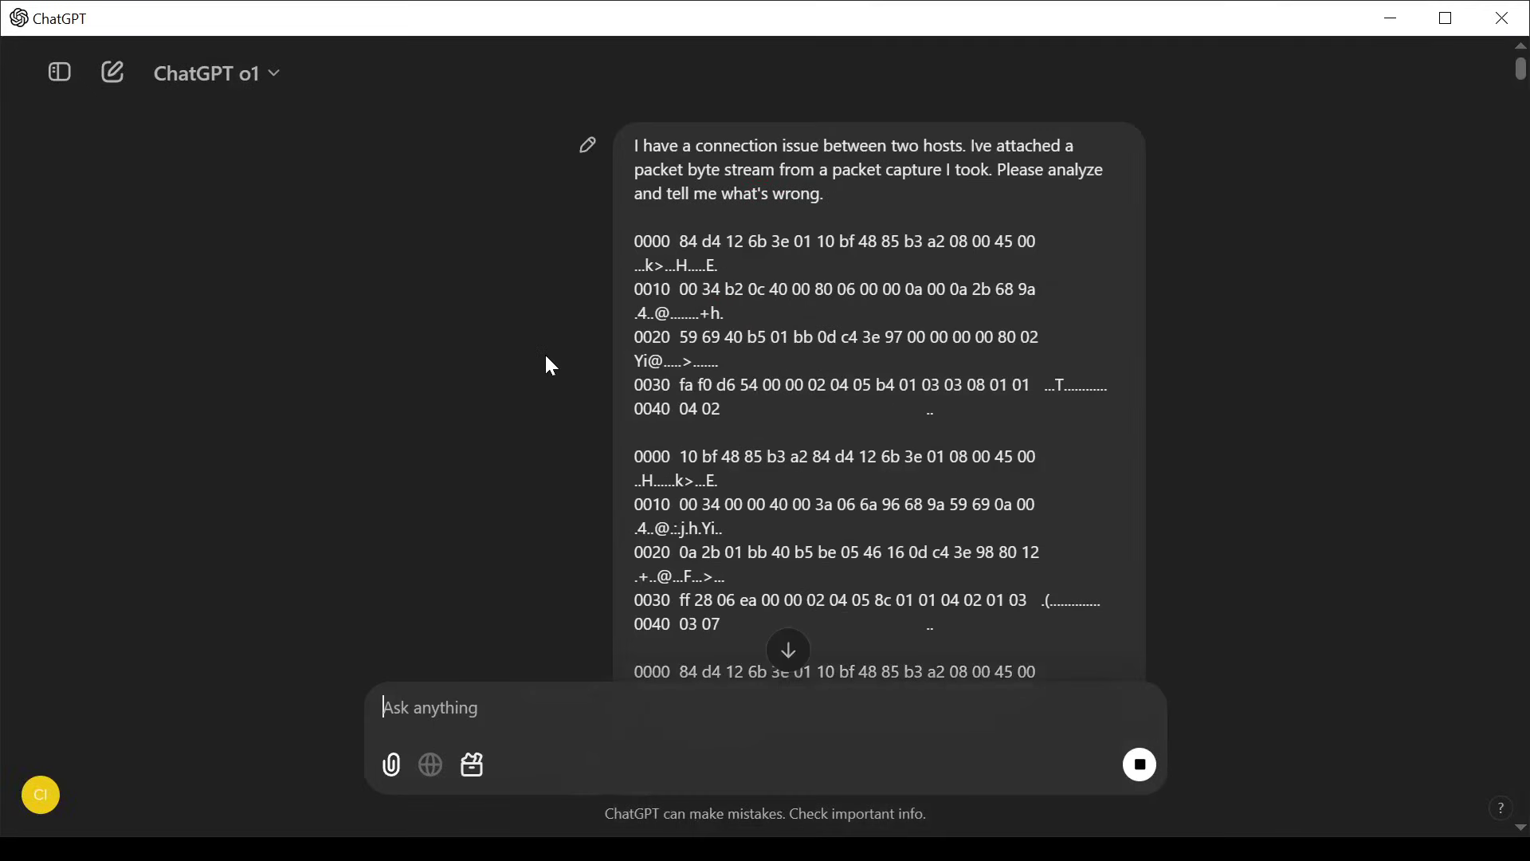
Step: Scroll to o1's reply and highlight its claim that expired.badssl.com's certificate expired April 12, 2015
scroll(568, 365, "down", 10)
scroll(570, 494, "down", 15)
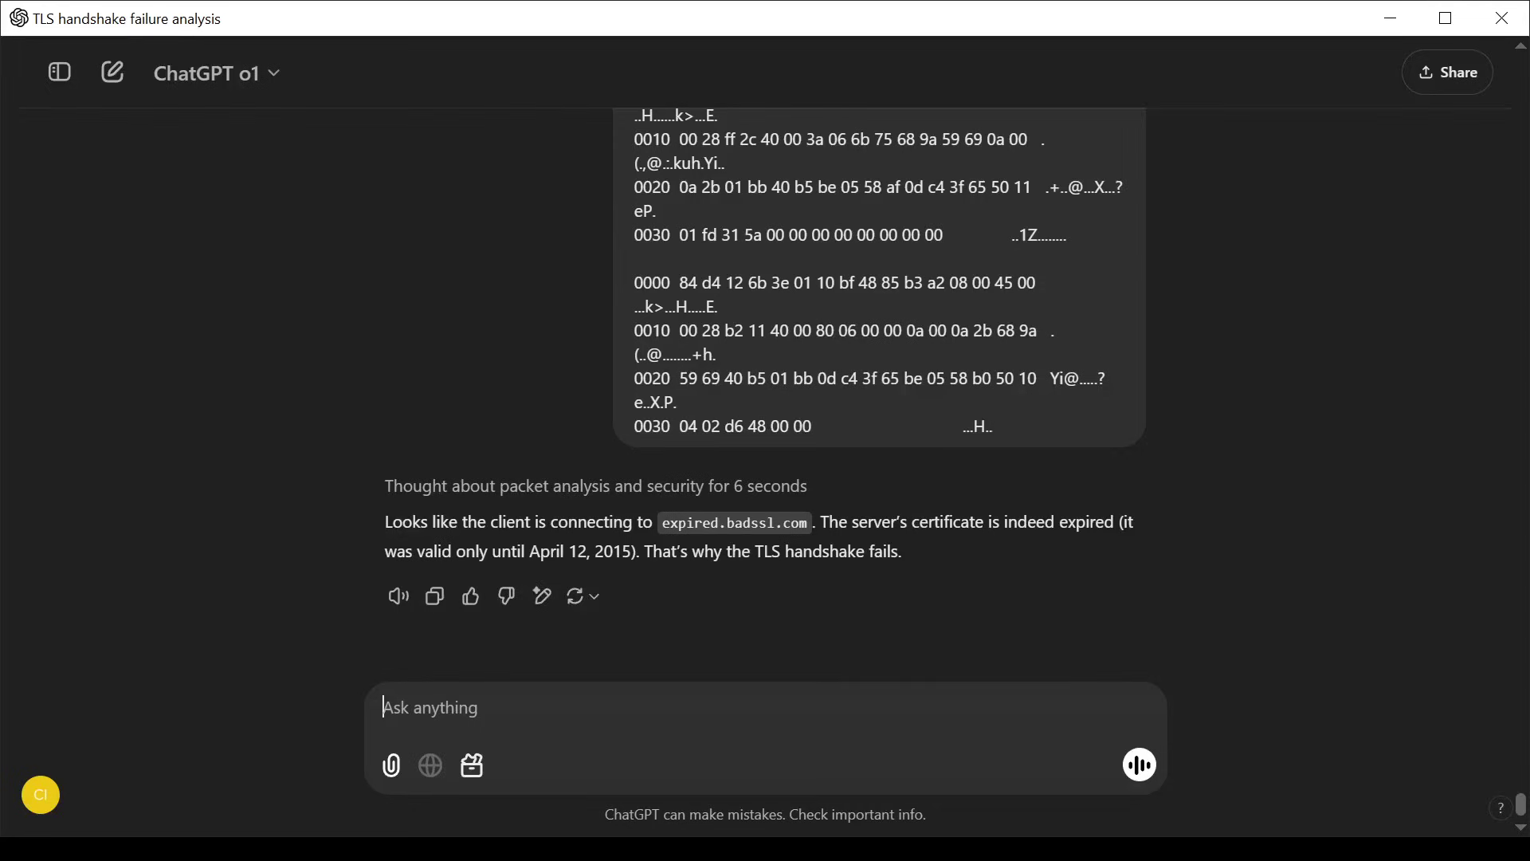
left_click_drag(817, 522, 636, 553)
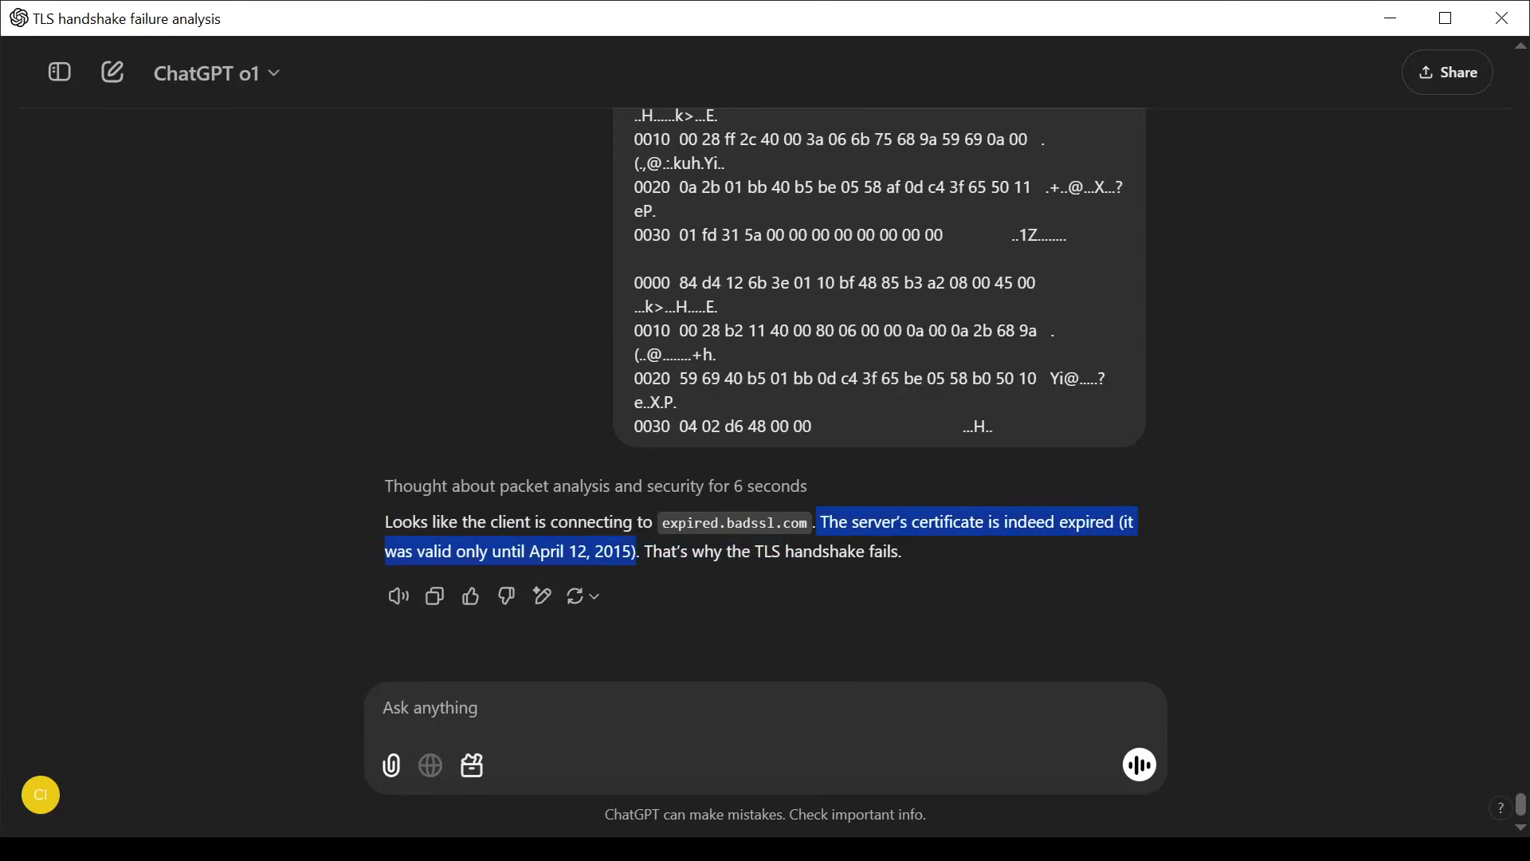
triple_click(670, 552)
left_click(949, 562)
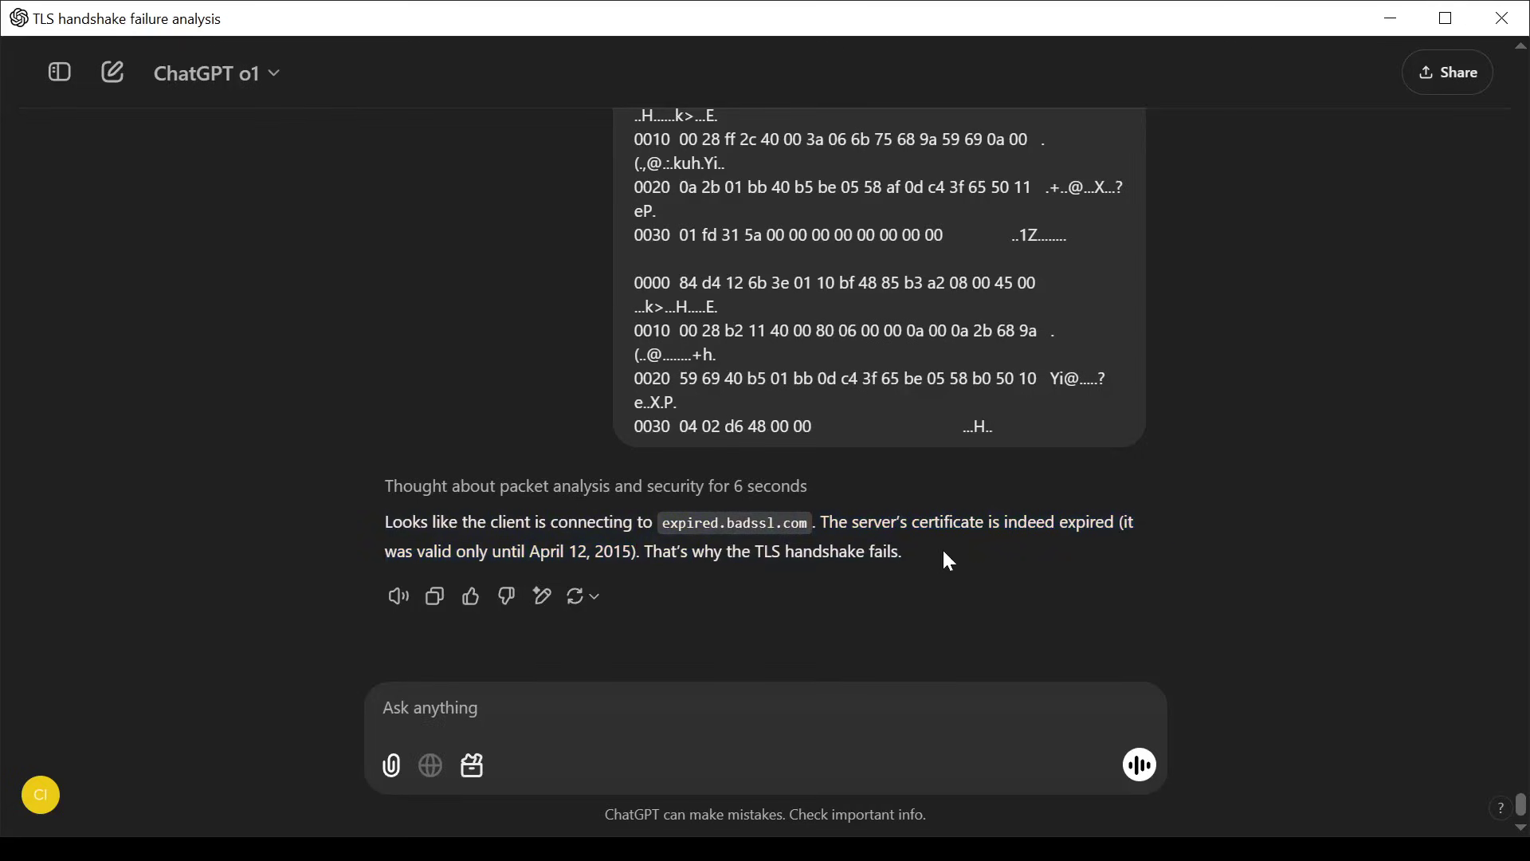
Step: Back in Wireshark, expand the first certificate's signedCertificate to reveal its notBefore and notAfter dates
key("alt+Tab")
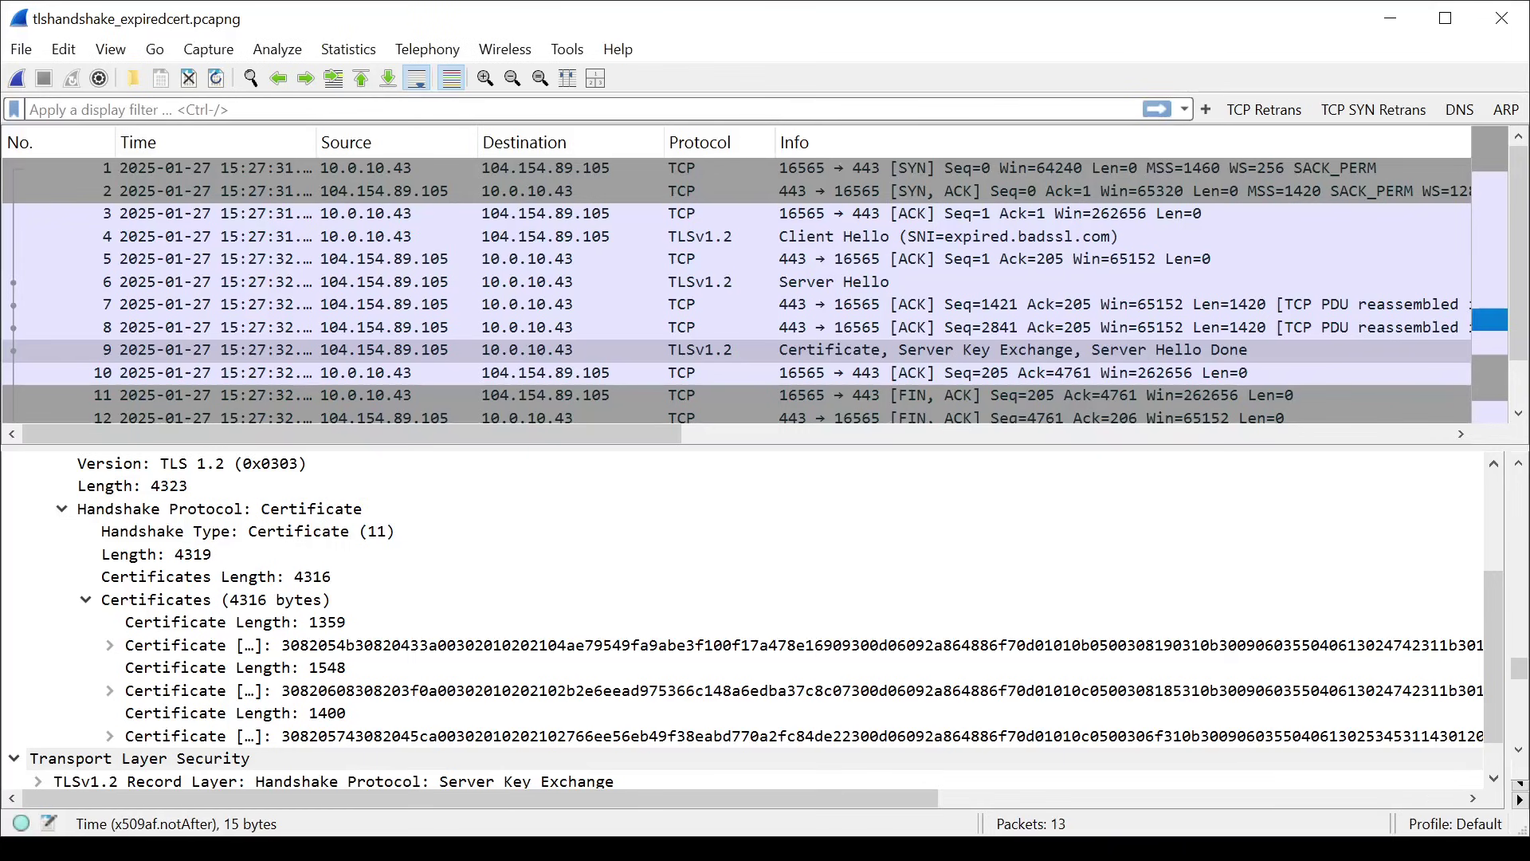
left_click(110, 735)
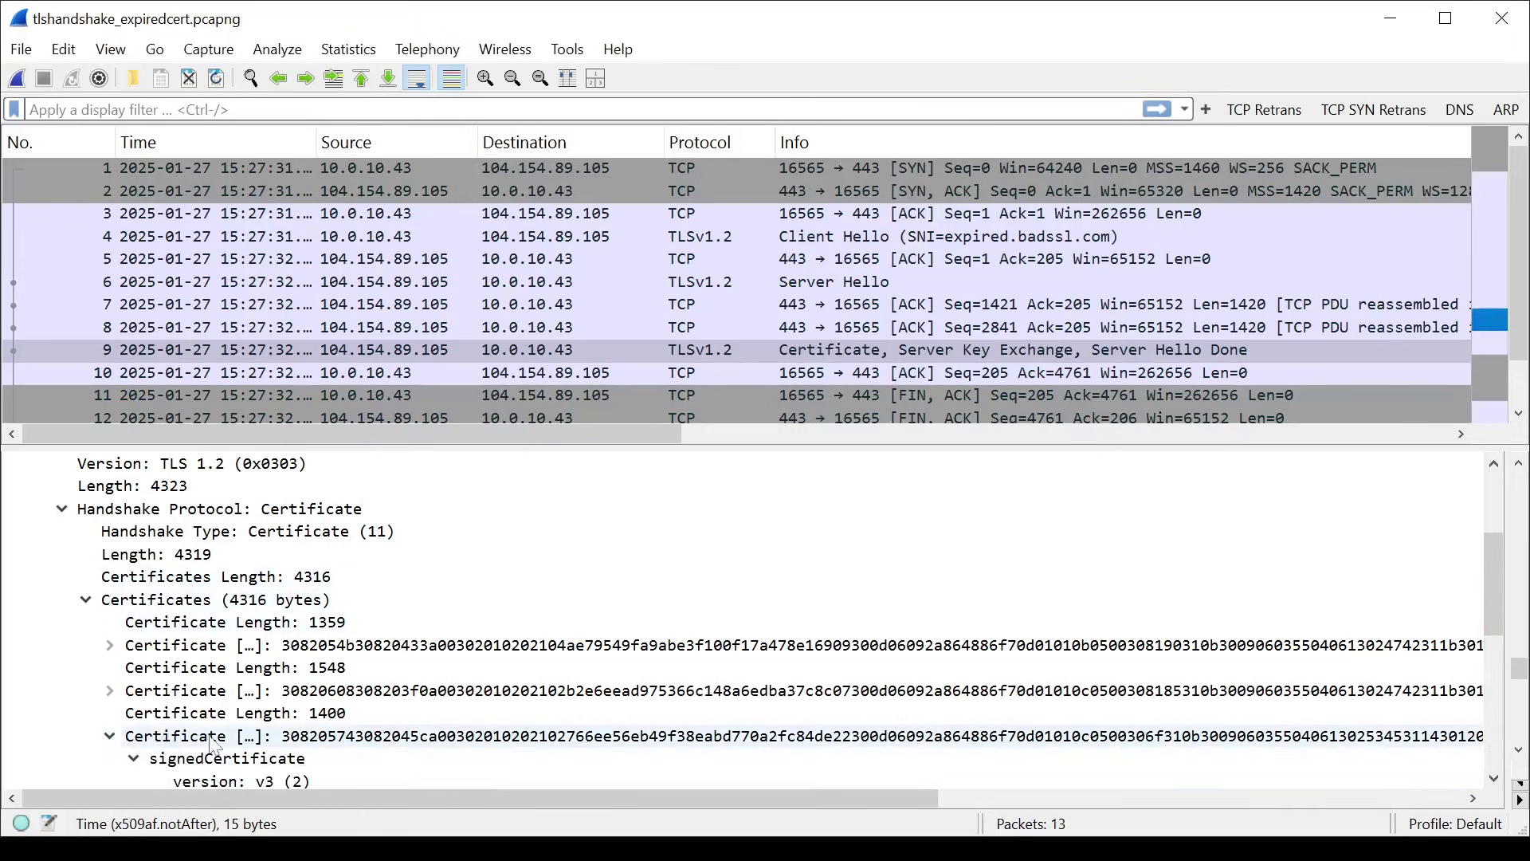
scroll(215, 741, "down", 4)
scroll(230, 652, "up", 5)
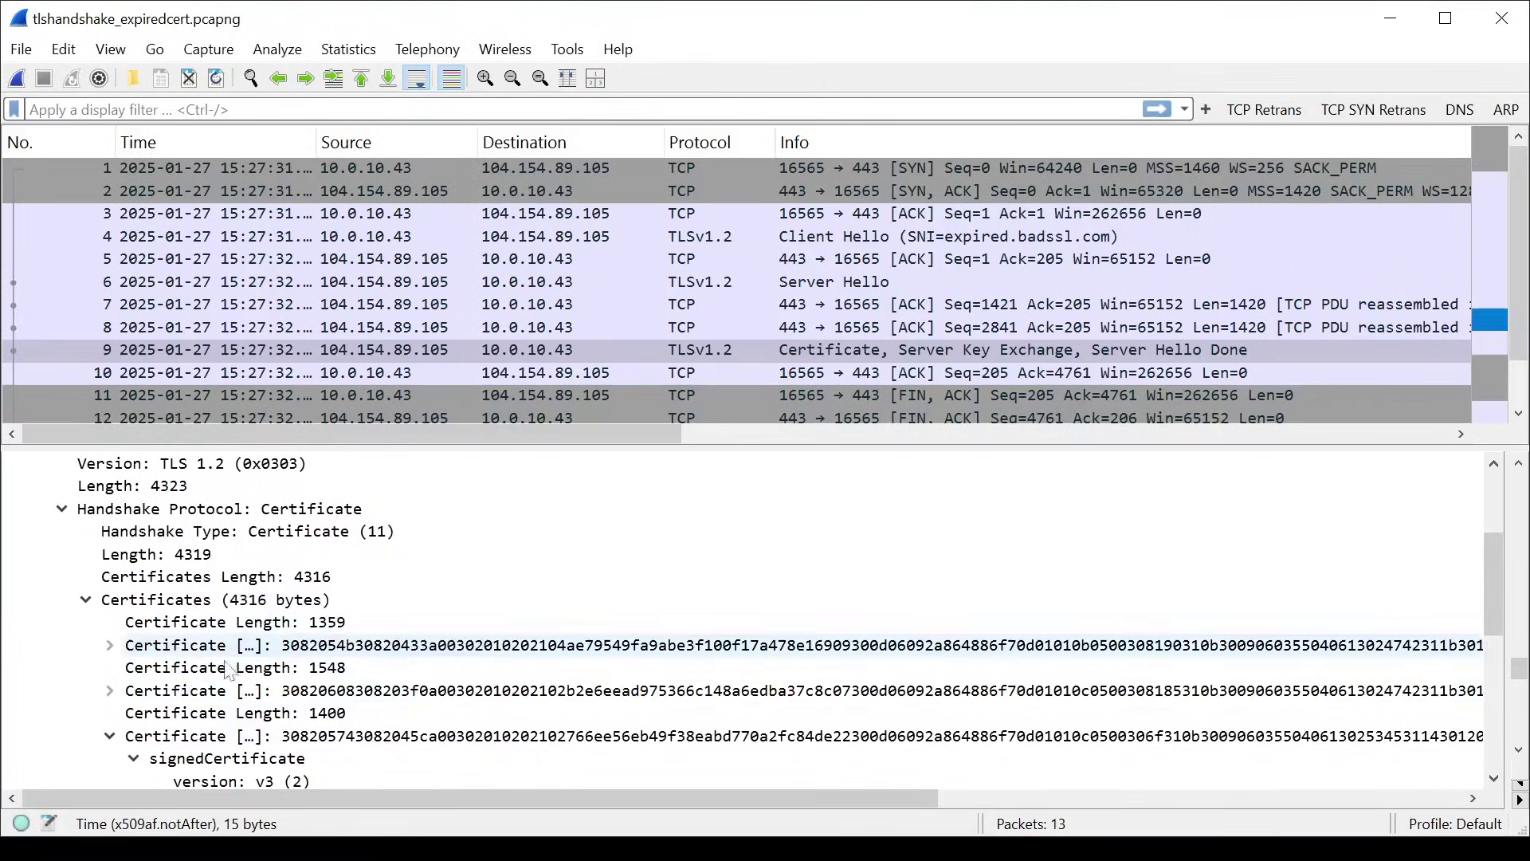
left_click(110, 736)
left_click(110, 645)
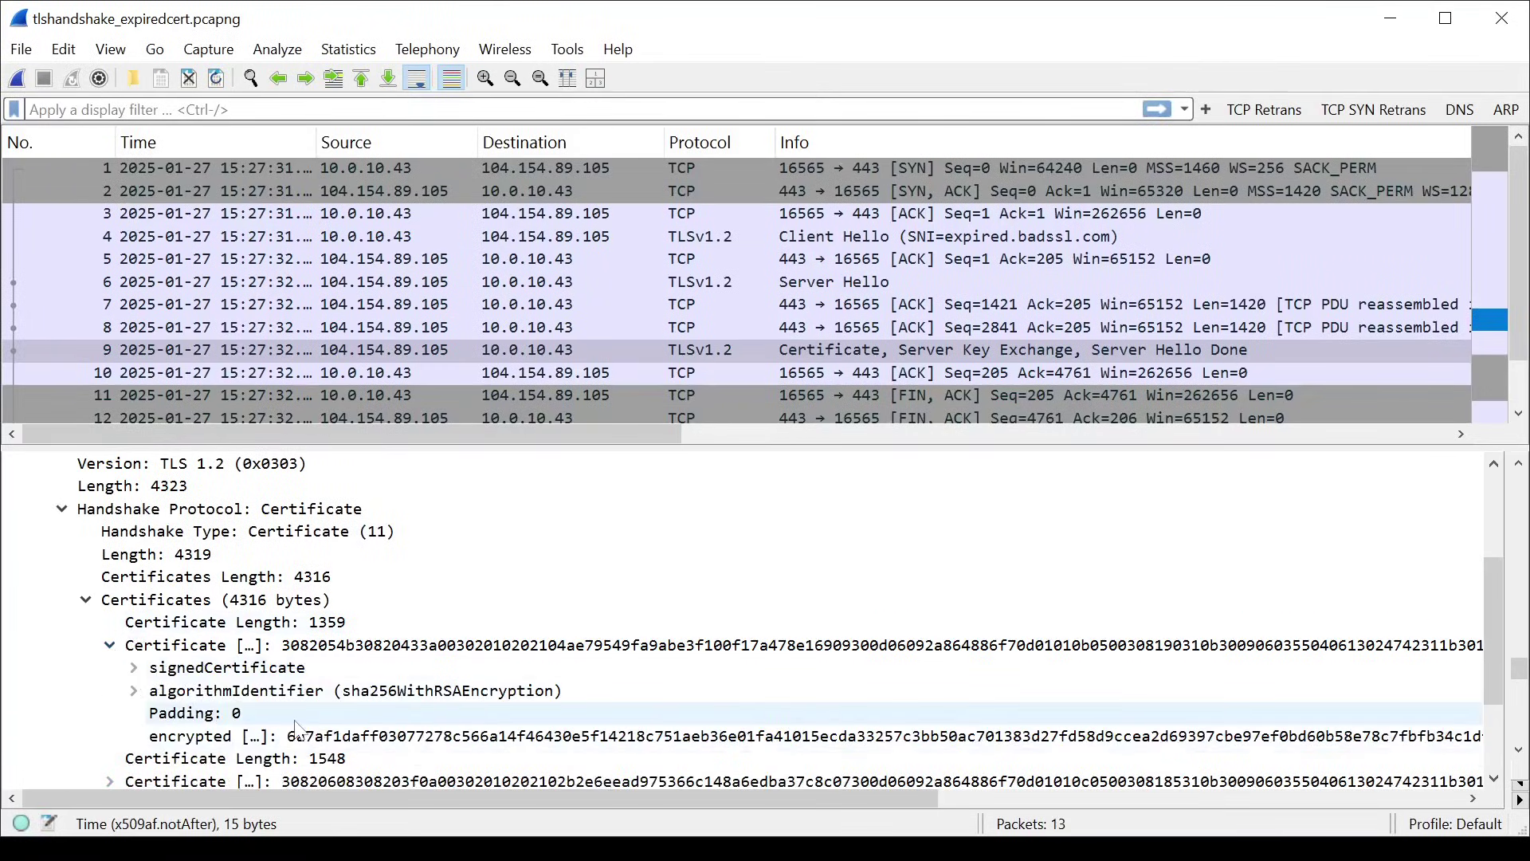
scroll(119, 662, "down", 2)
scroll(175, 741, "up", 5)
scroll(183, 749, "down", 5)
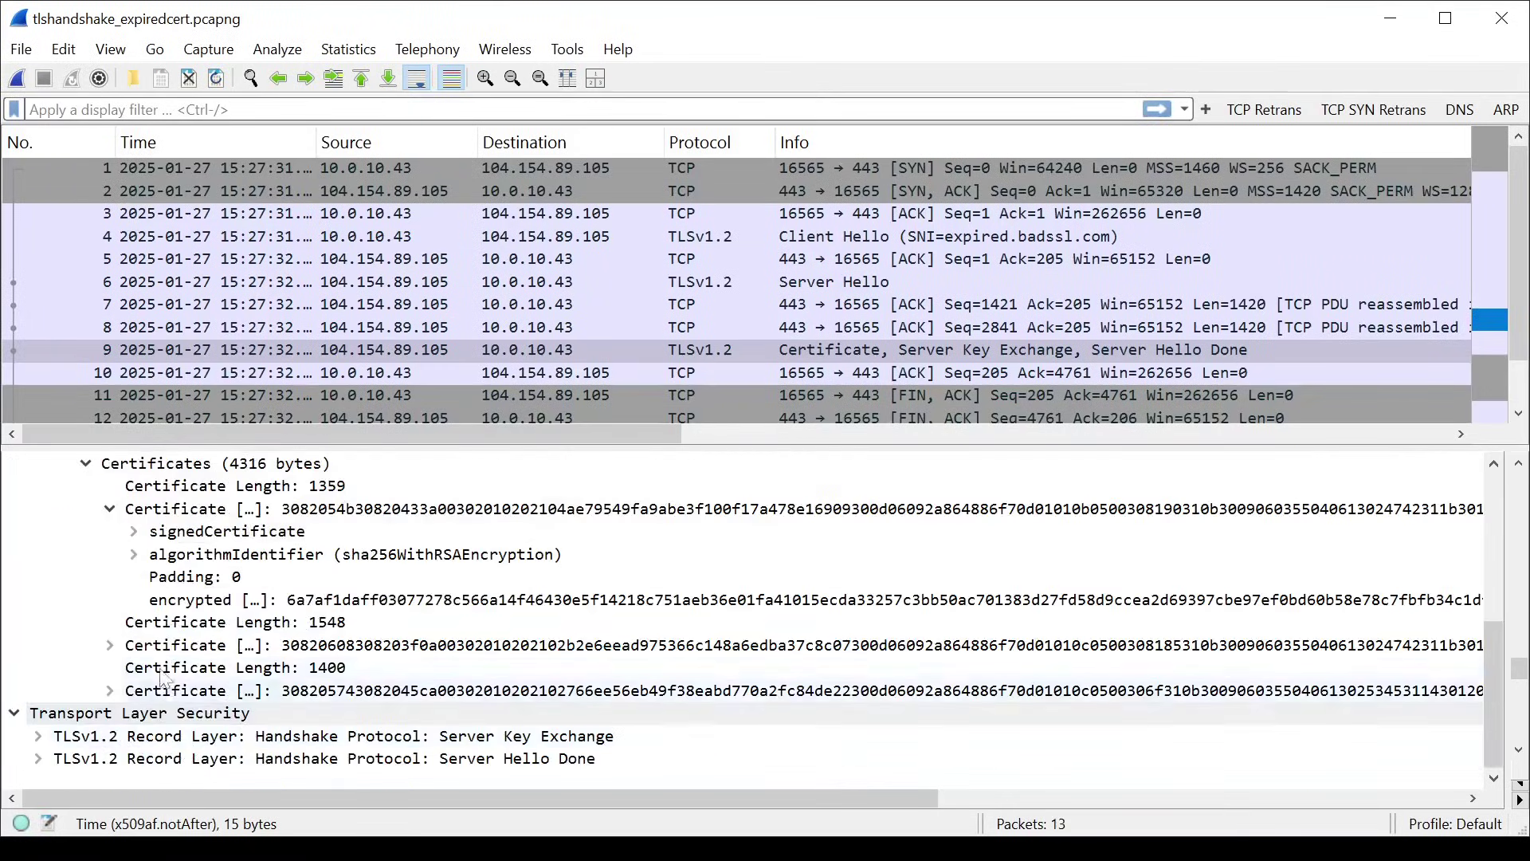
left_click(133, 531)
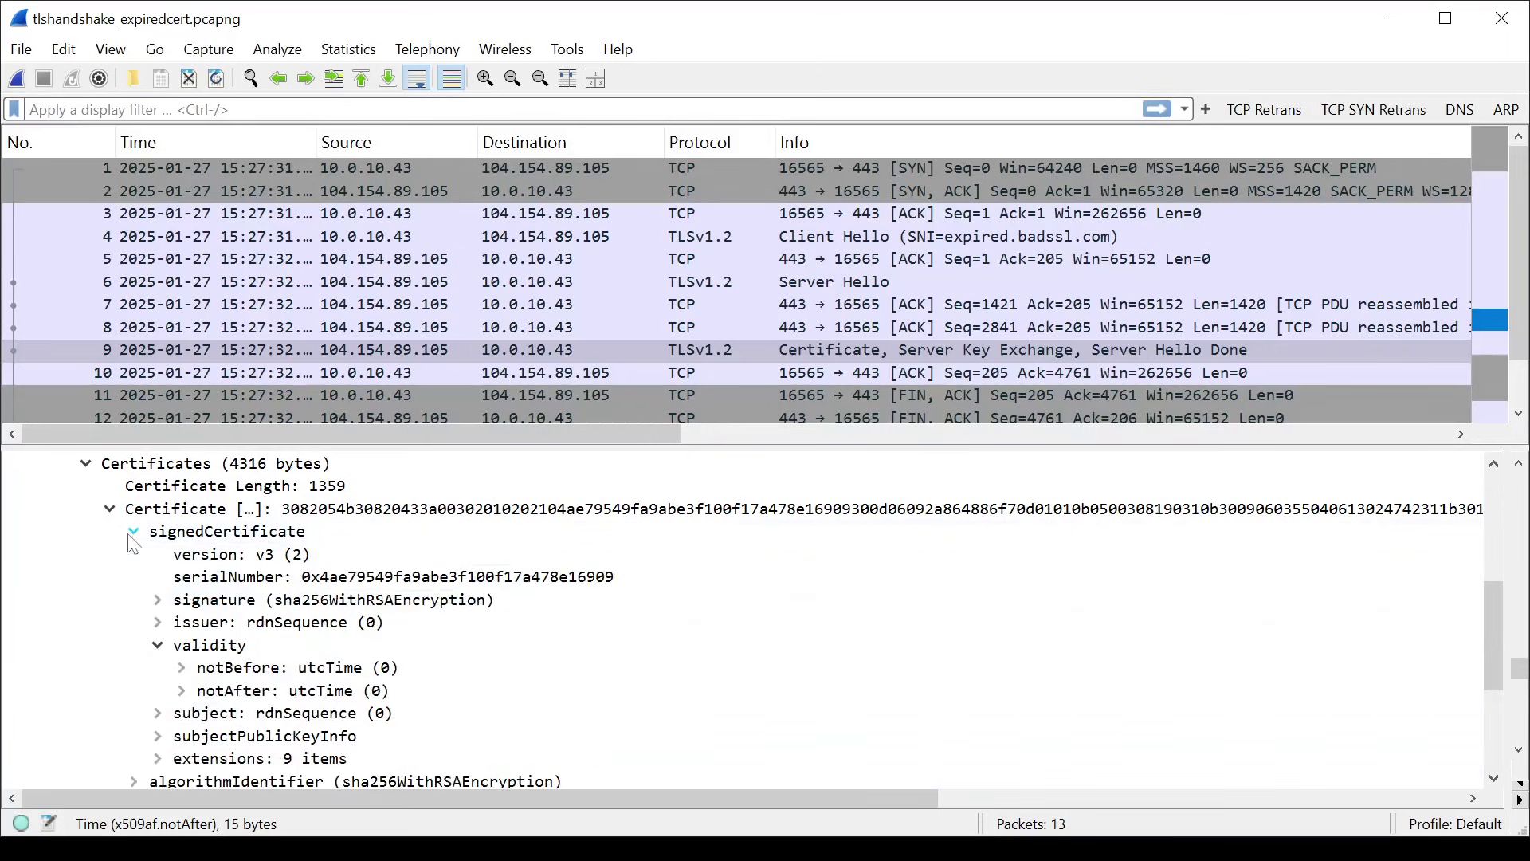
left_click(182, 690)
left_click(182, 667)
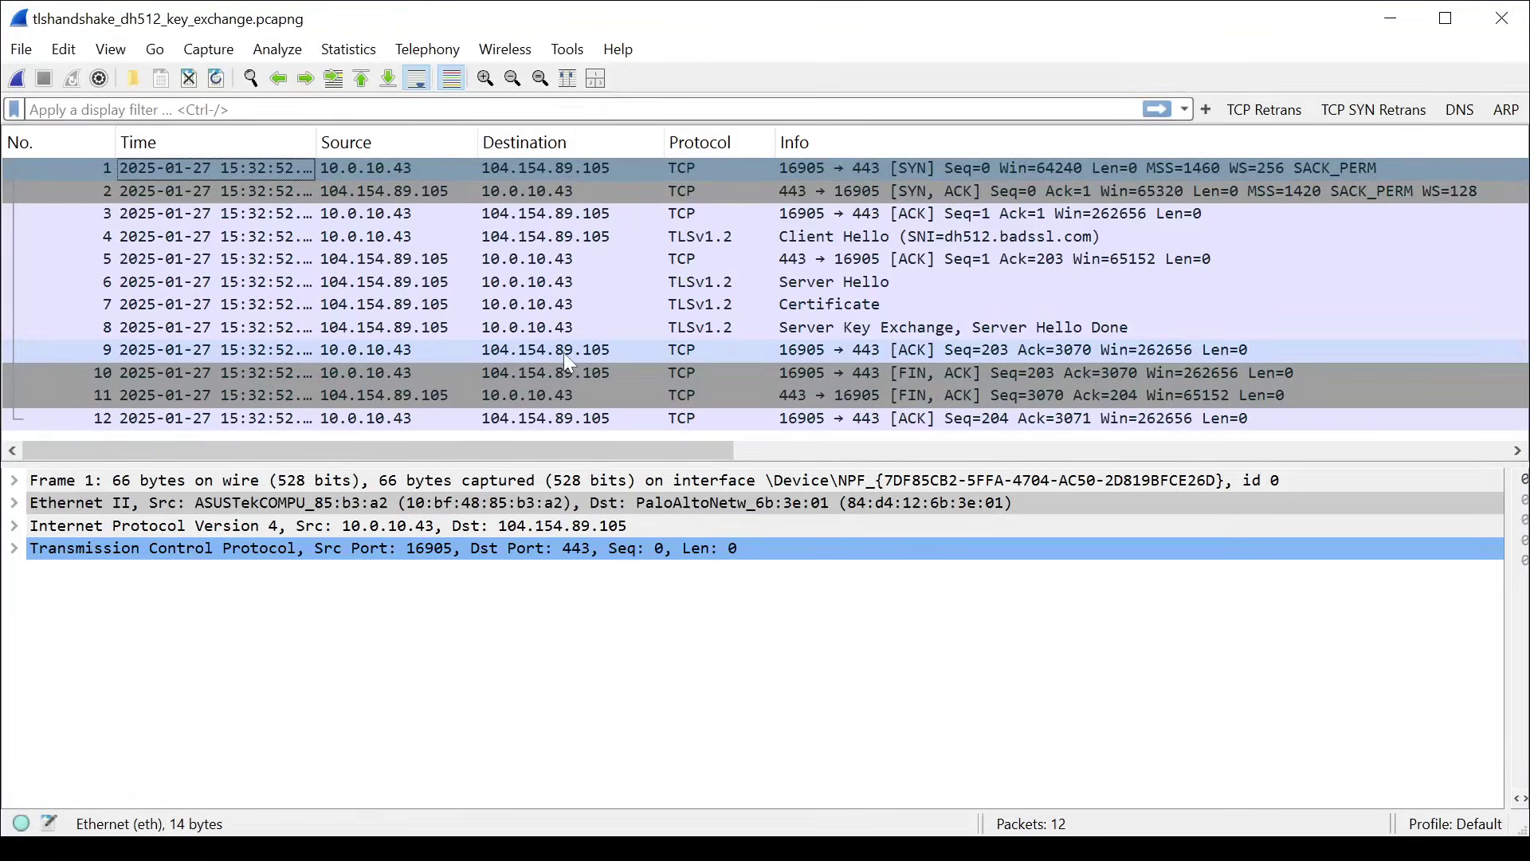
Step: View packet 7 (Certificate), then packet 8 (Server Key Exchange) with its DH server parameters
left_click(701, 305)
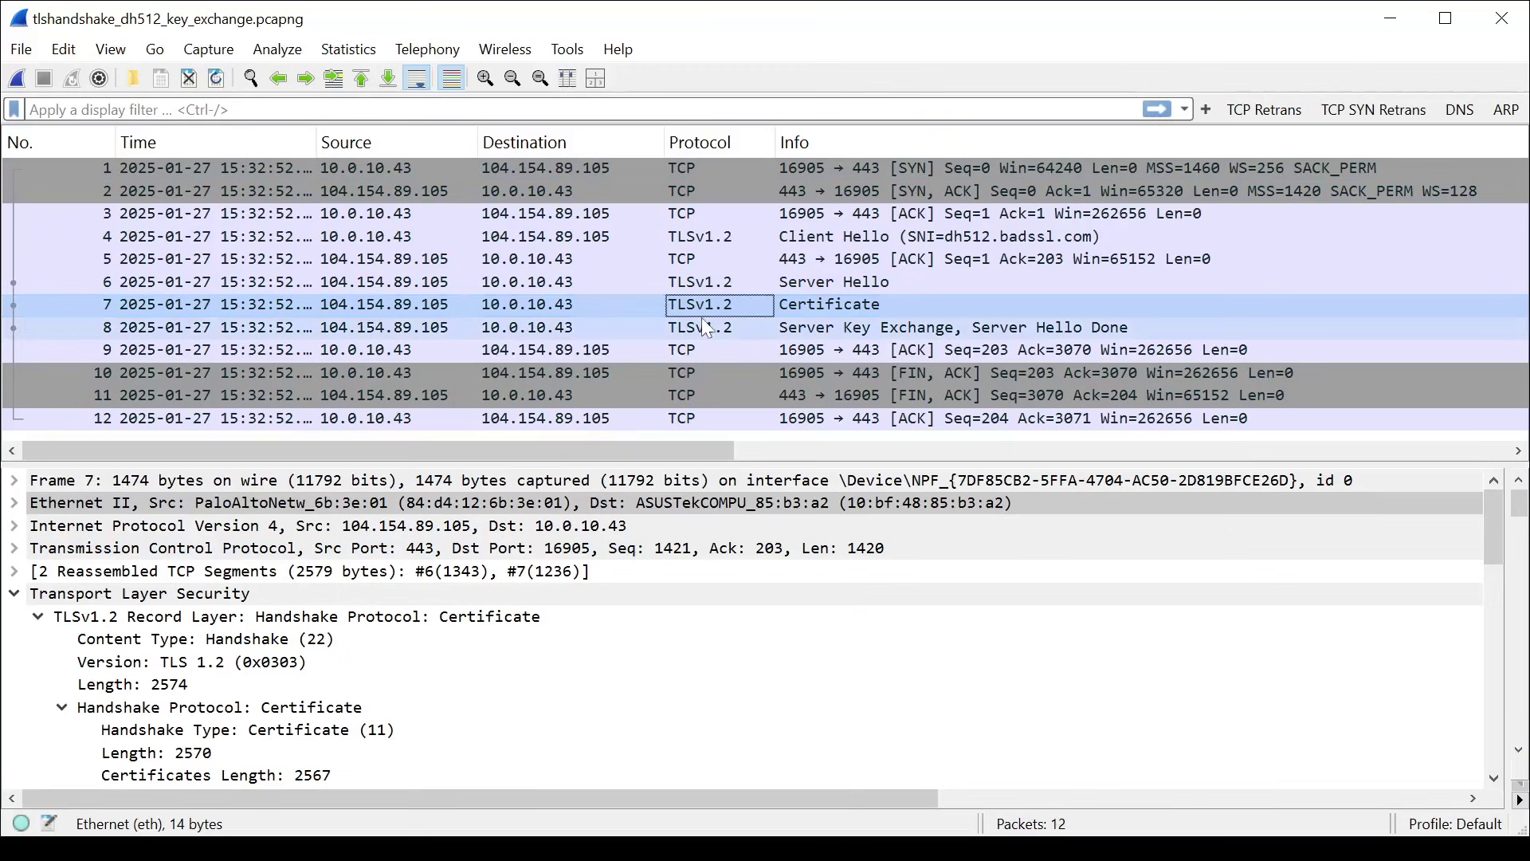
left_click(702, 321)
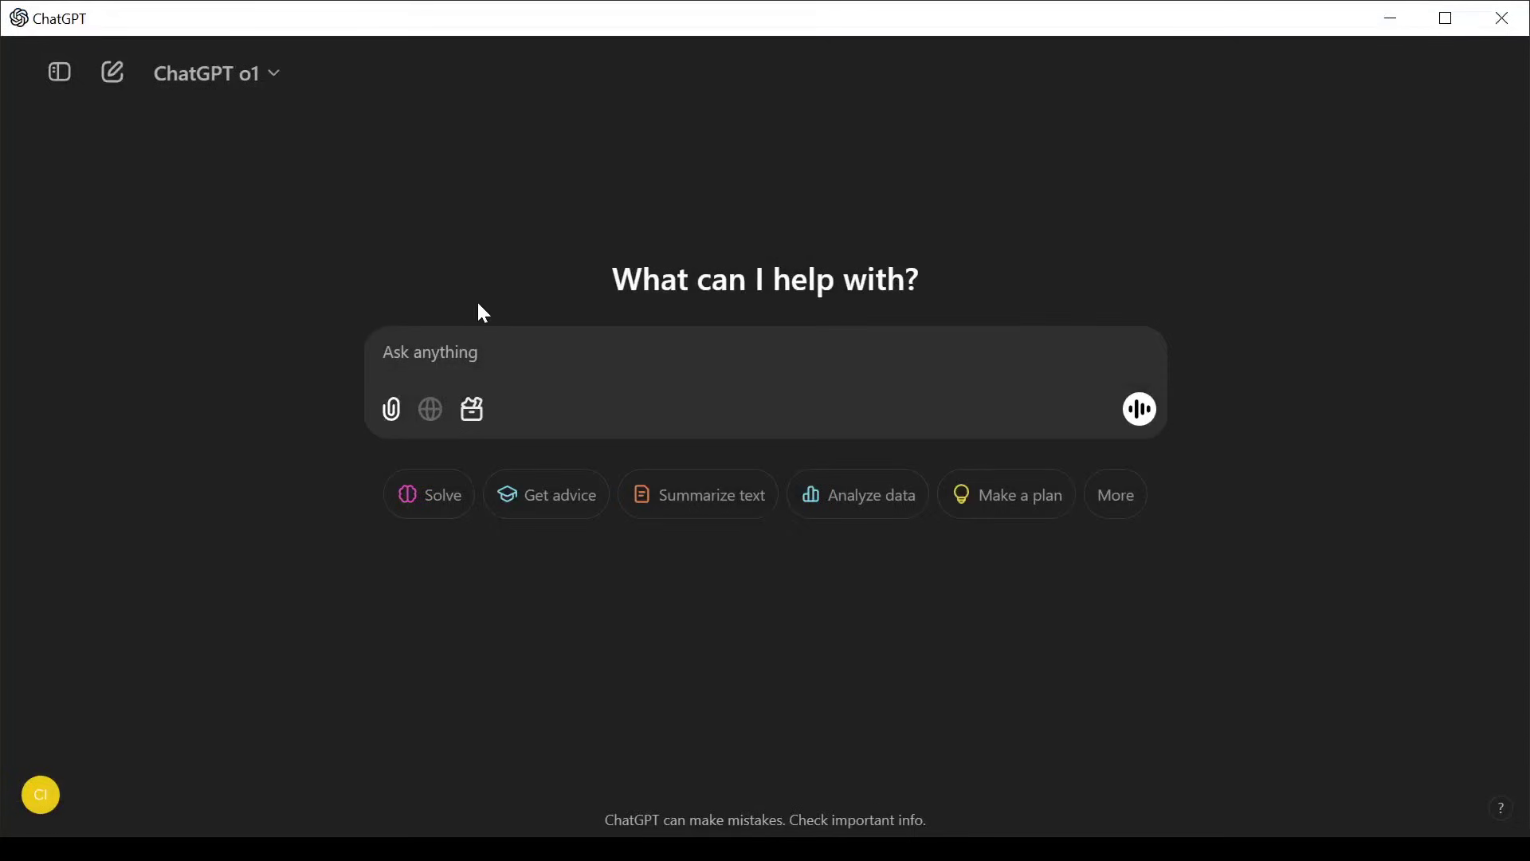
Step: Type the question: connection issue between hosts, packet bytes from a pcap included, please analyze and solve
type("I have a connection issue between hots.")
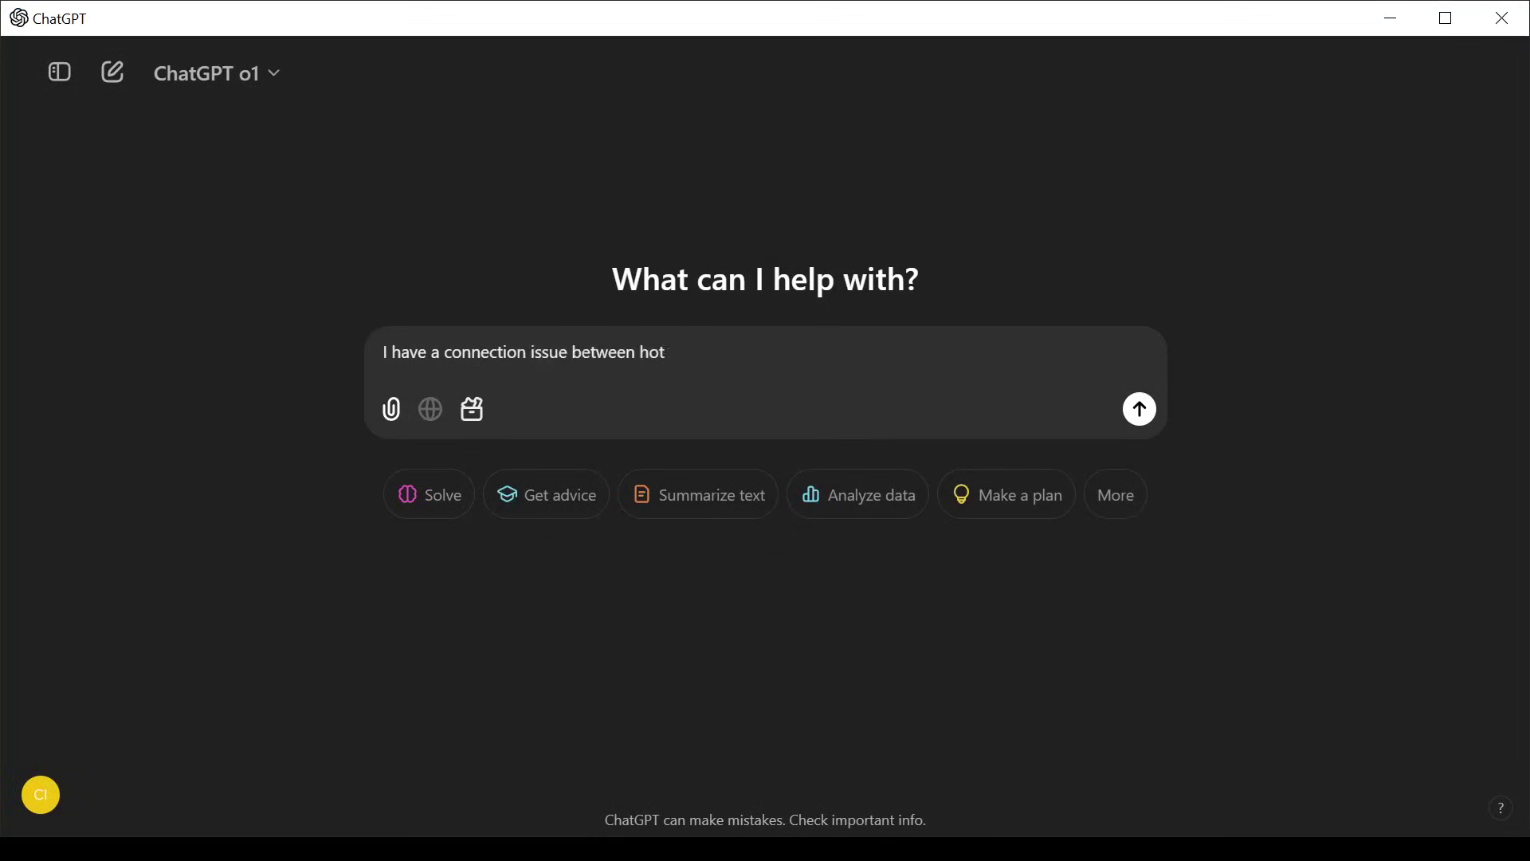
key("BackSpace")
type("sts. A")
key("BackSpace")
type("I'm including packet byte")
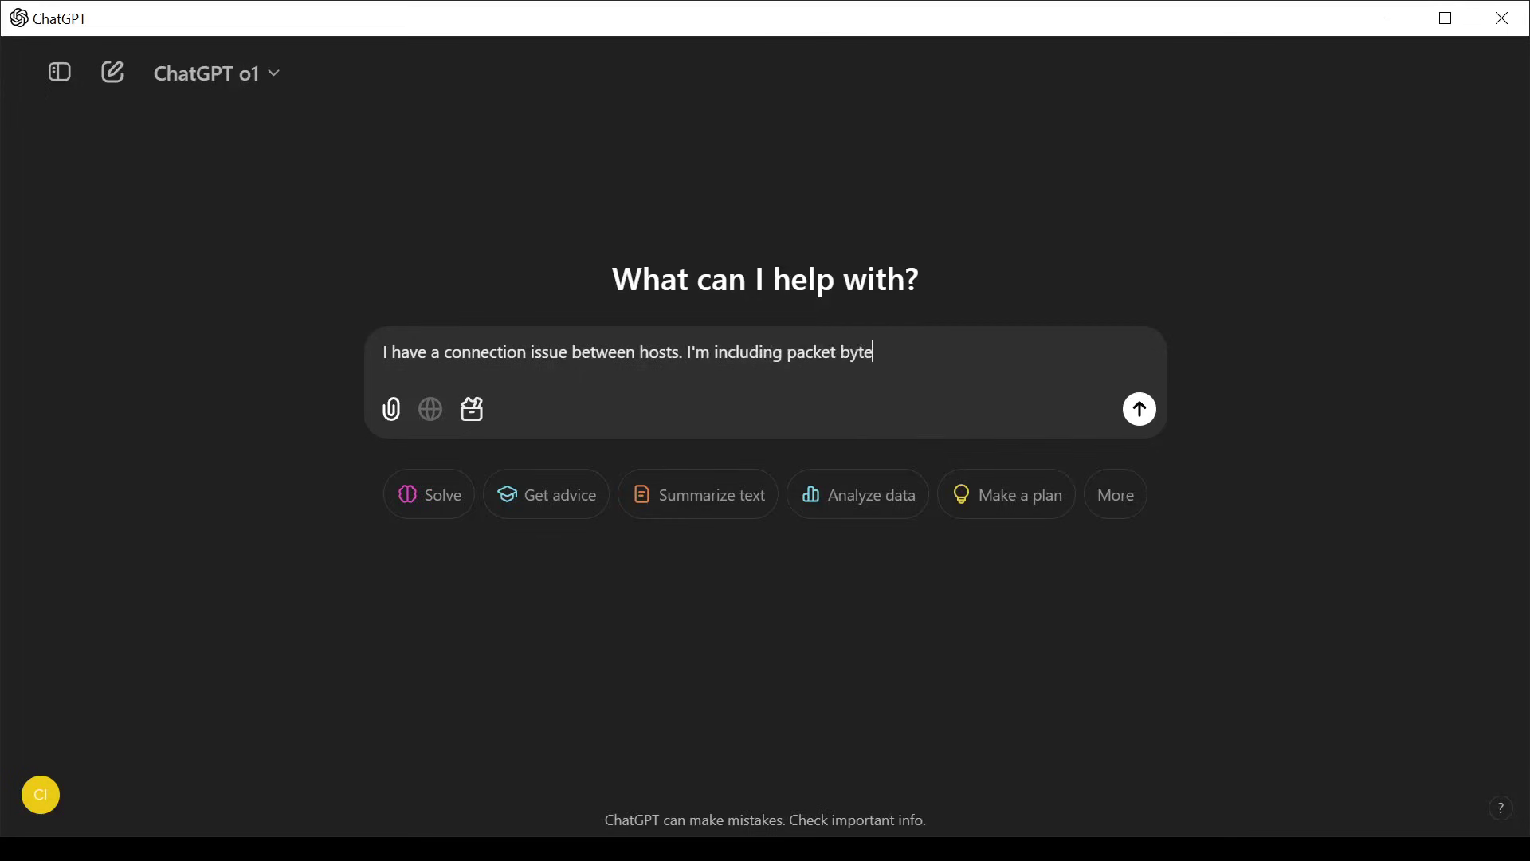
type(" sh")
key("BackSpace")
key("BackSpace")
key("BackSpace")
type("s from a pcap, please analzye and")
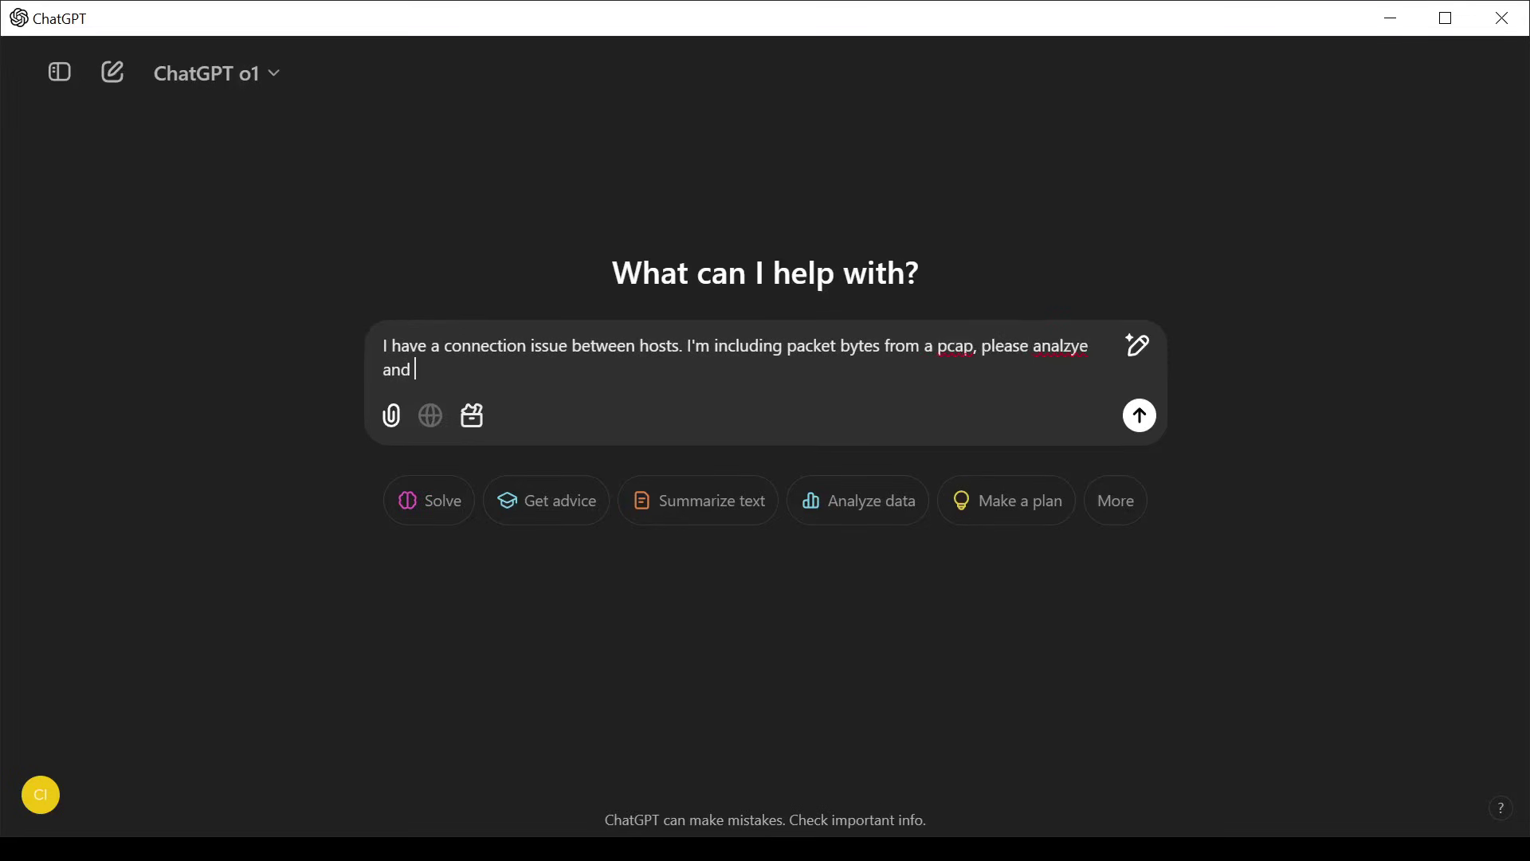
key("BackSpace")
key("BackSpace")
key("BackSpace")
key("BackSpace")
key("BackSpace")
key("BackSpace")
key("BackSpace")
type("yze")
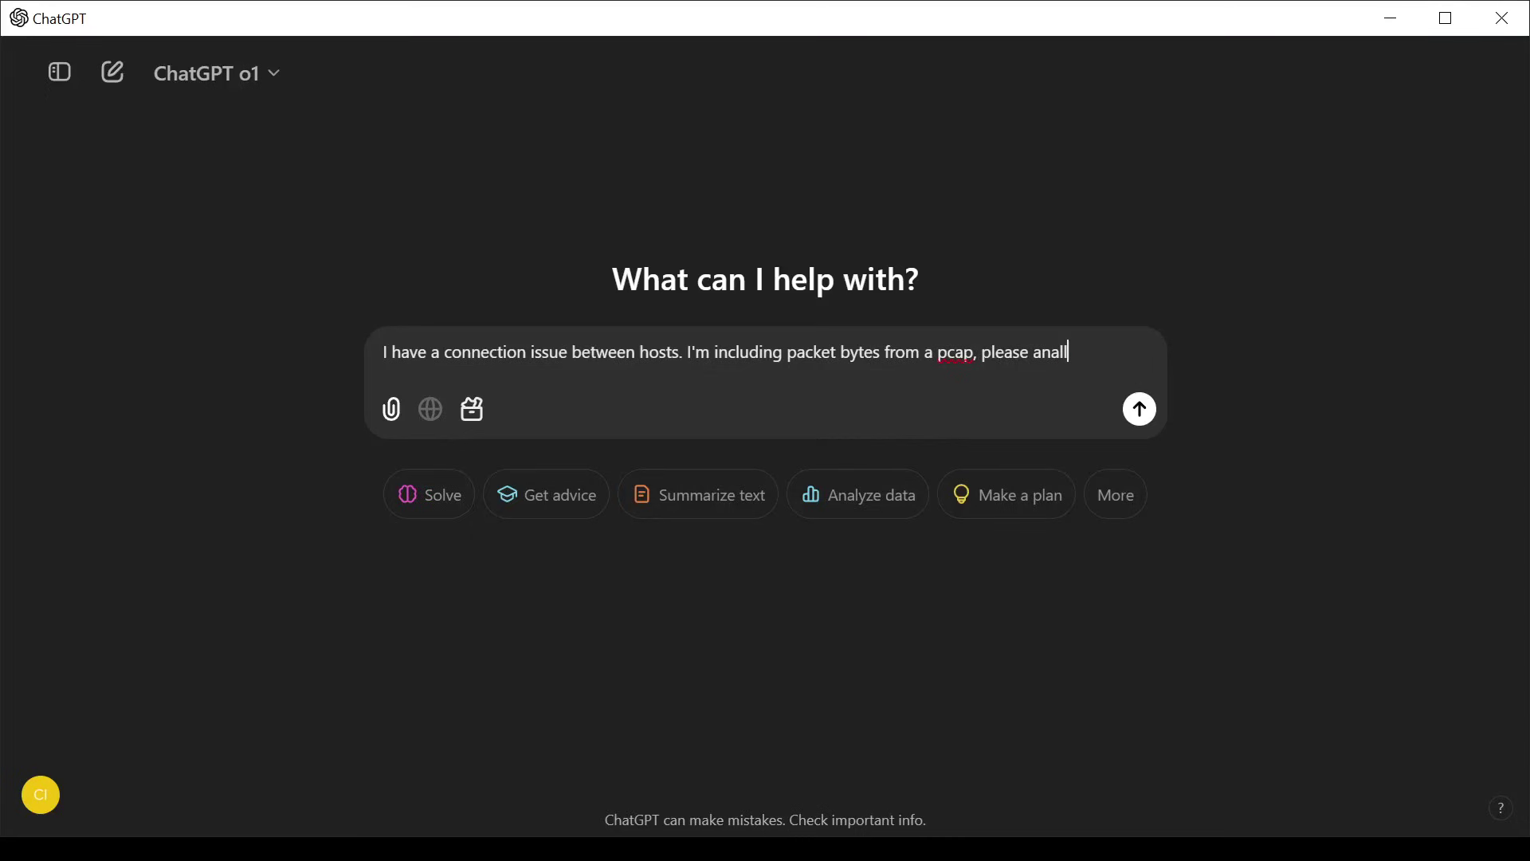
type(" and solve")
Step: Paste the hex dump below the question, send it to o1, and scroll through the 512-bit DH diagnosis
key("shift+Return")
key("shift+Return")
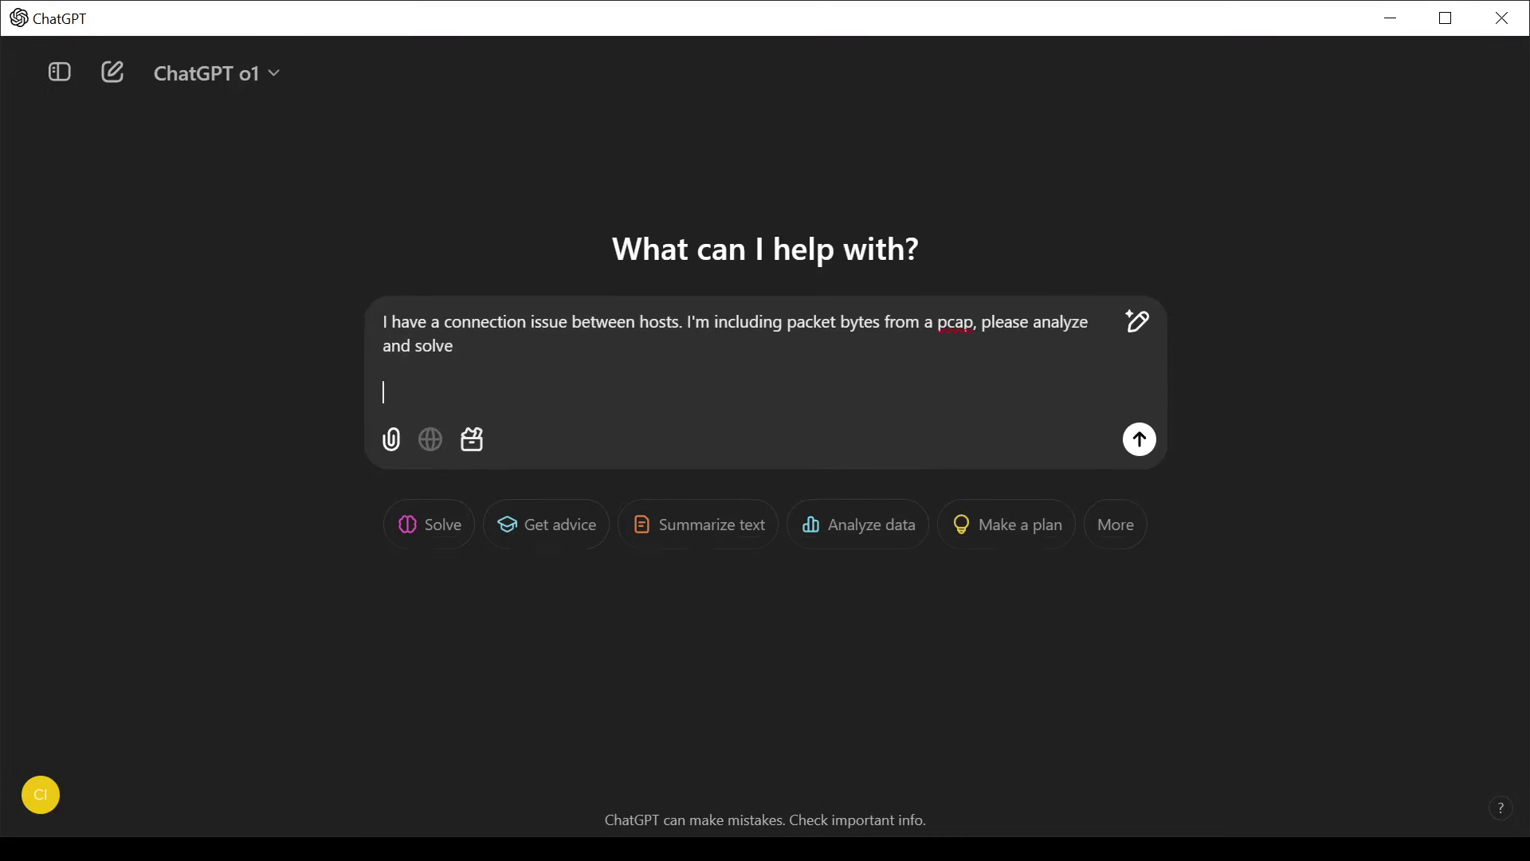
key("ctrl+v")
key("Return")
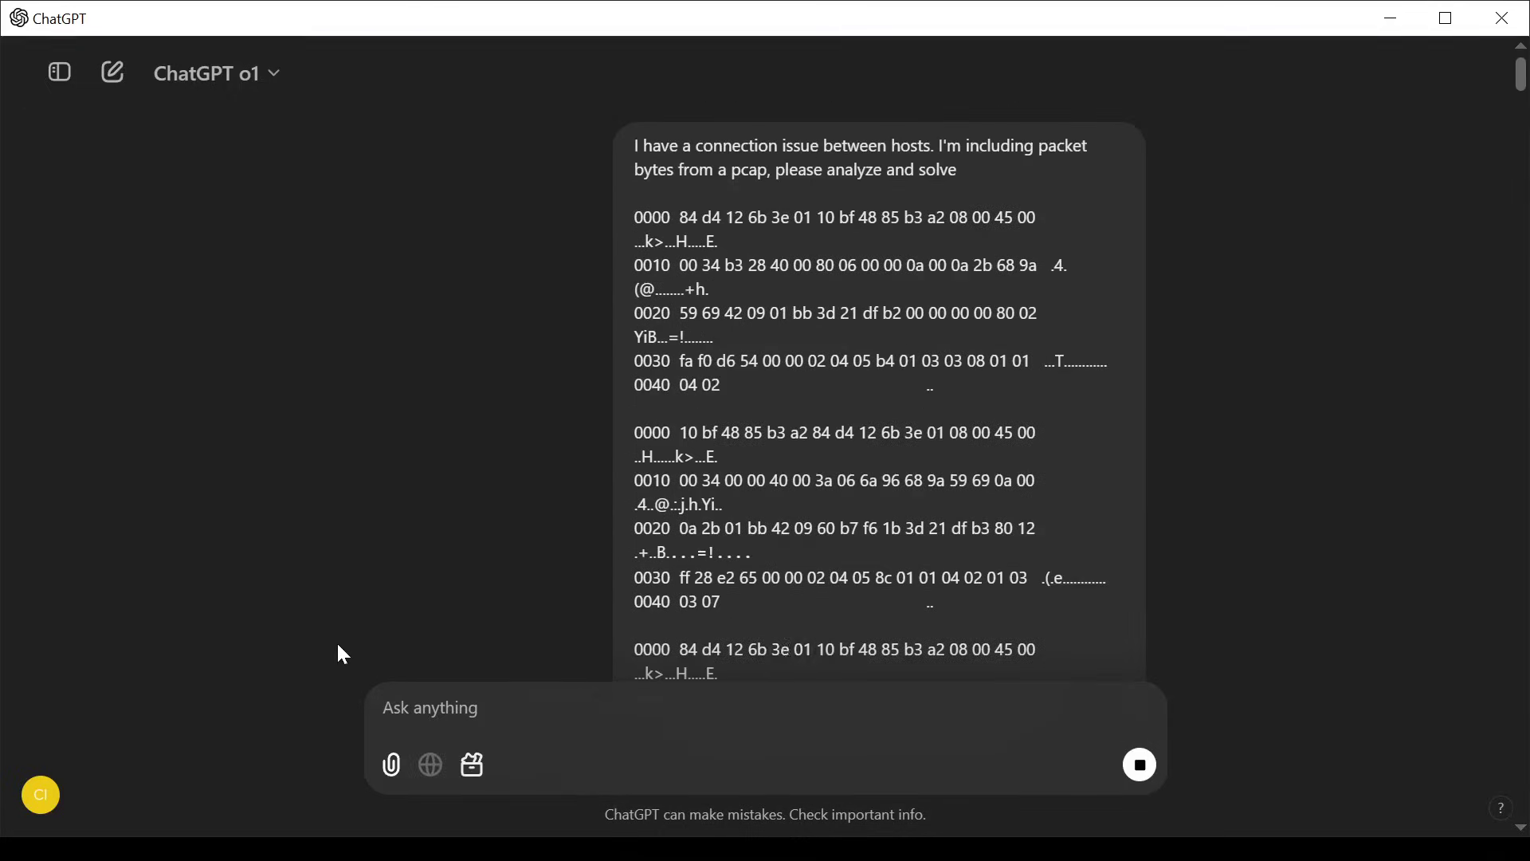
scroll(510, 522, "down", 15)
scroll(513, 520, "down", 10)
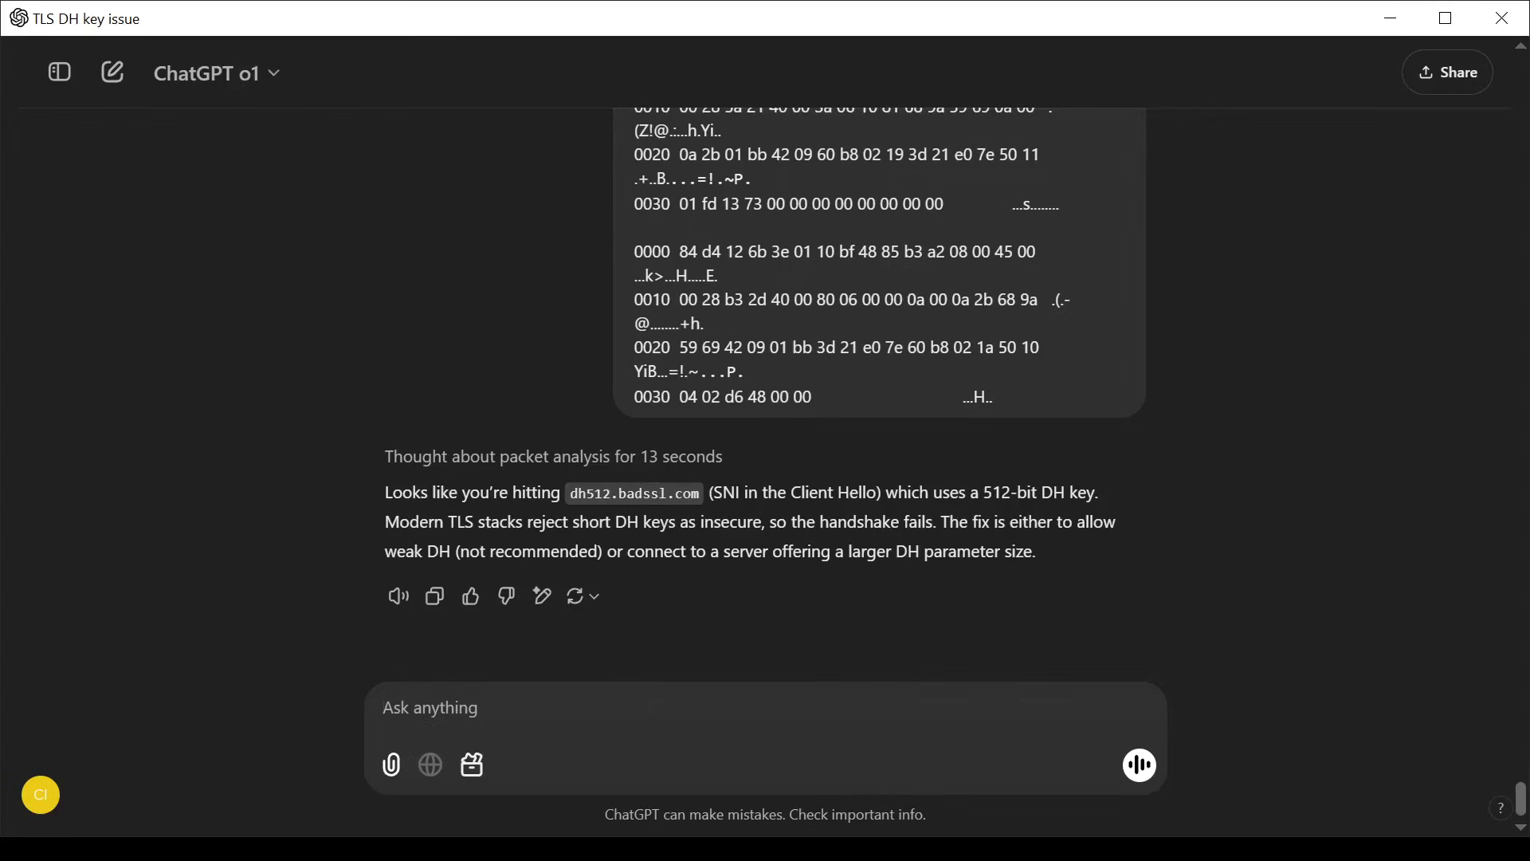
Step: Highlight o1's 512-bit DH key and short-key rejection lines, then return to the RC4 capture
left_click_drag(982, 492, 1067, 493)
left_click(1111, 488)
left_click_drag(386, 522, 769, 522)
left_click(1160, 553)
key("alt+Tab")
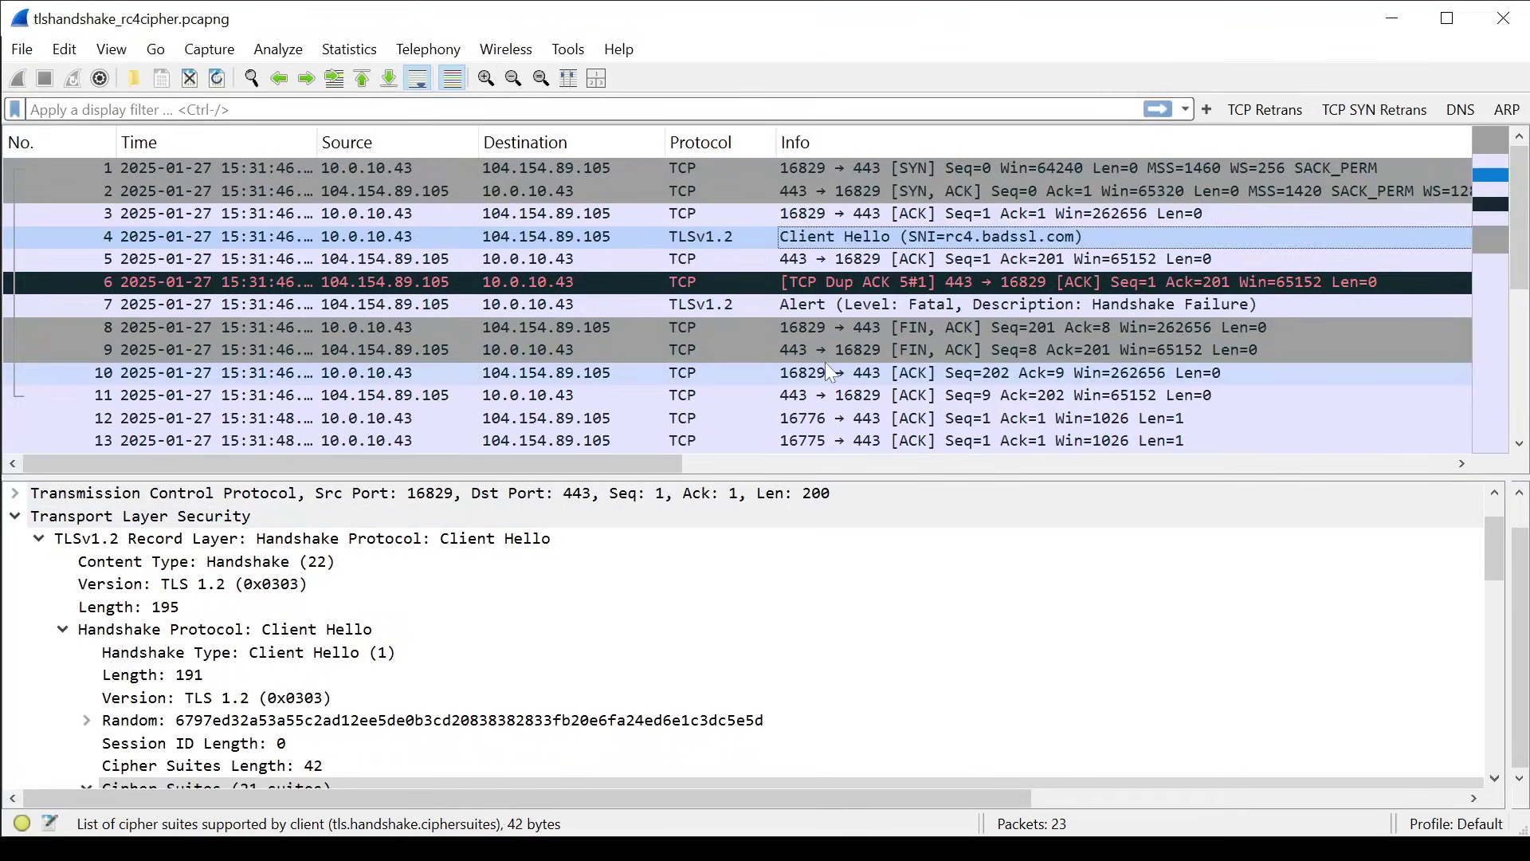
Step: Examine the rc4.badssl.com Client Hello and its Cipher Suites Length field
scroll(825, 361, "down", 4)
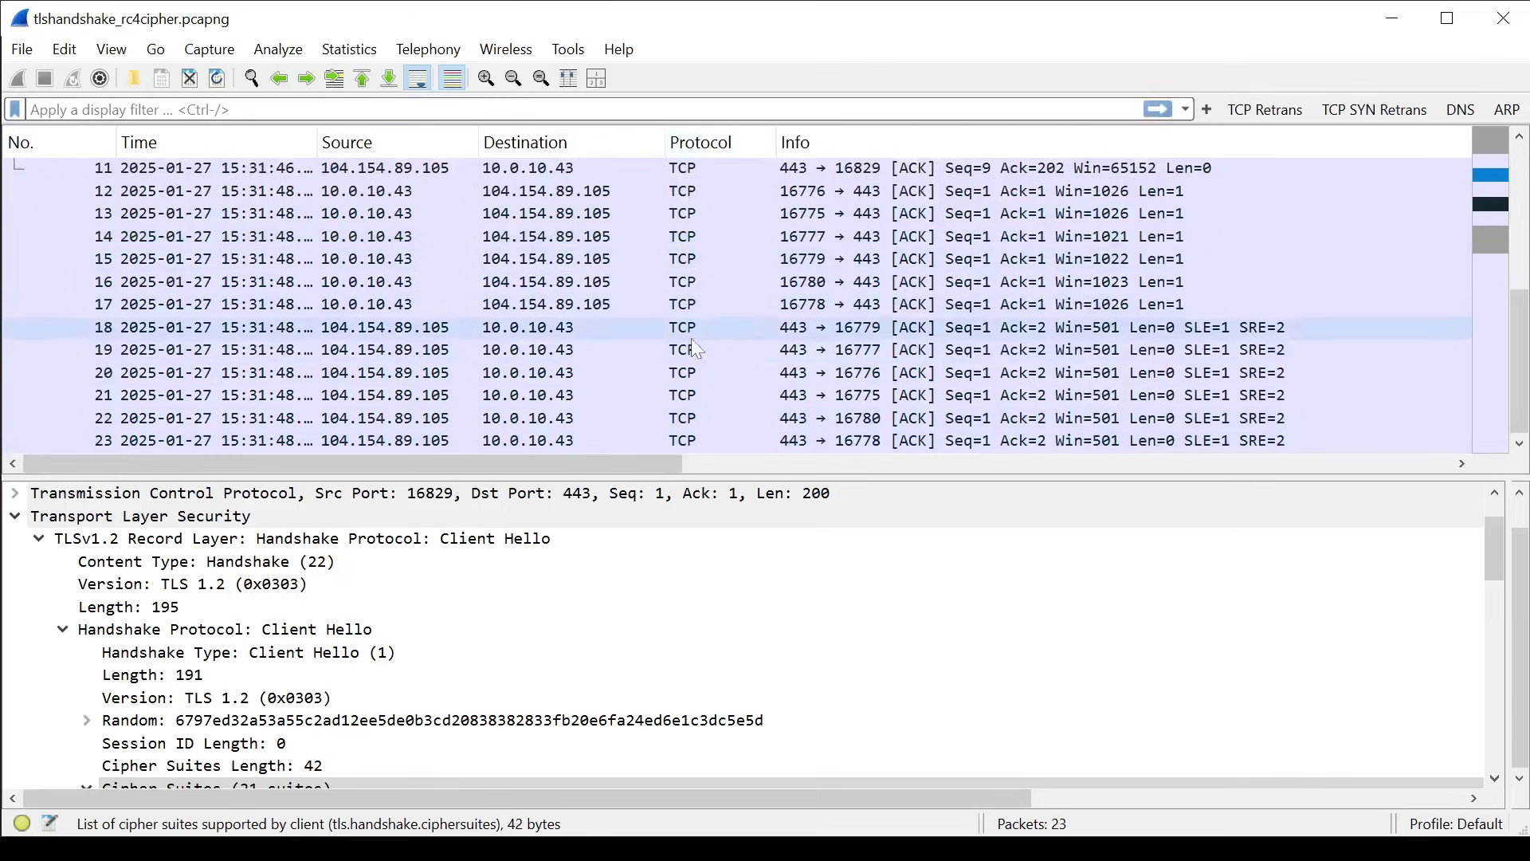
scroll(701, 374, "up", 4)
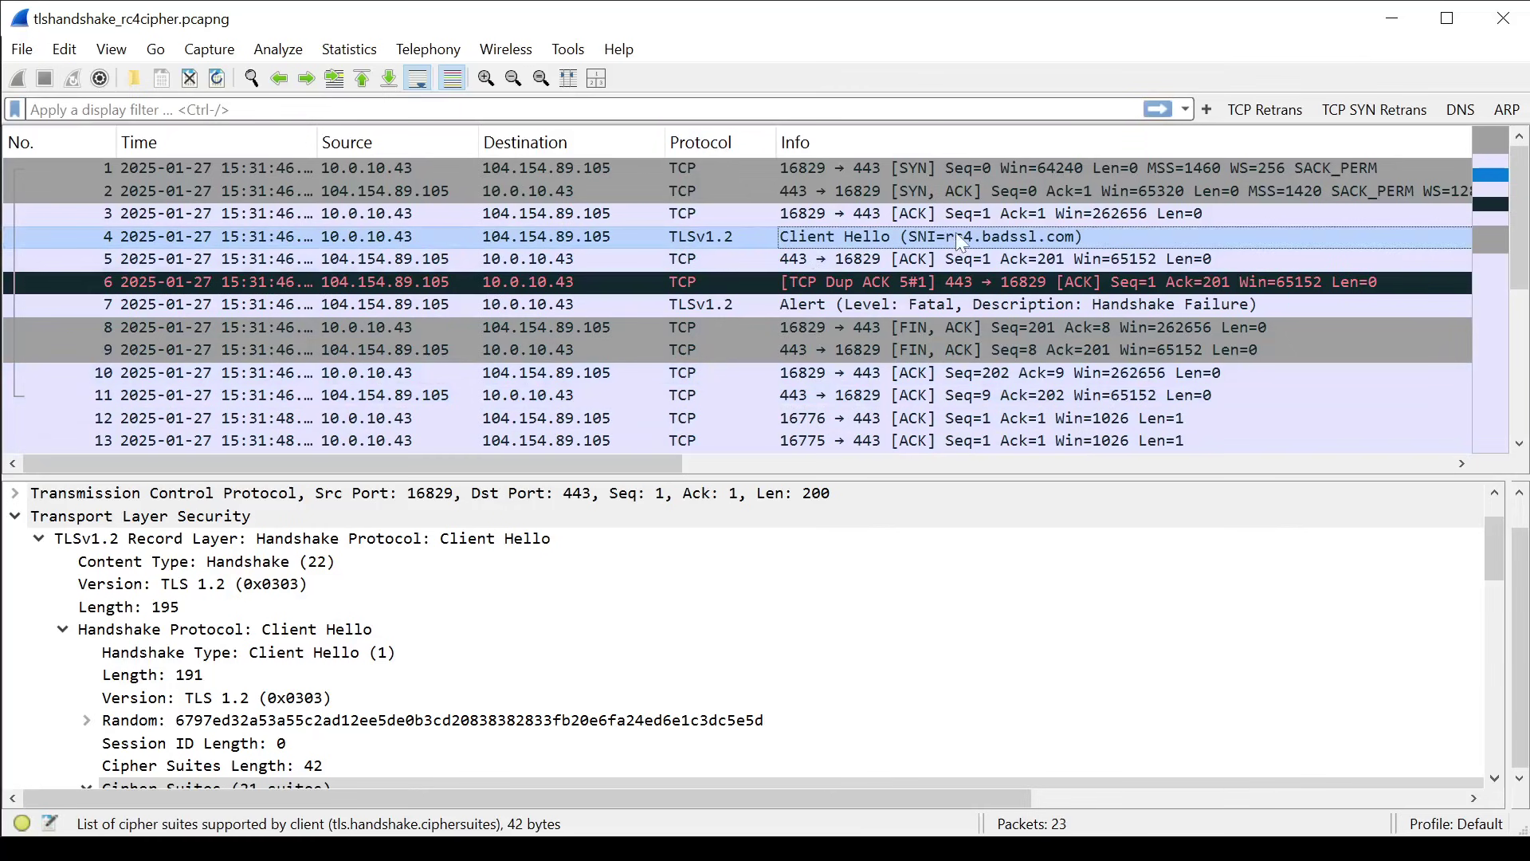
left_click(747, 211)
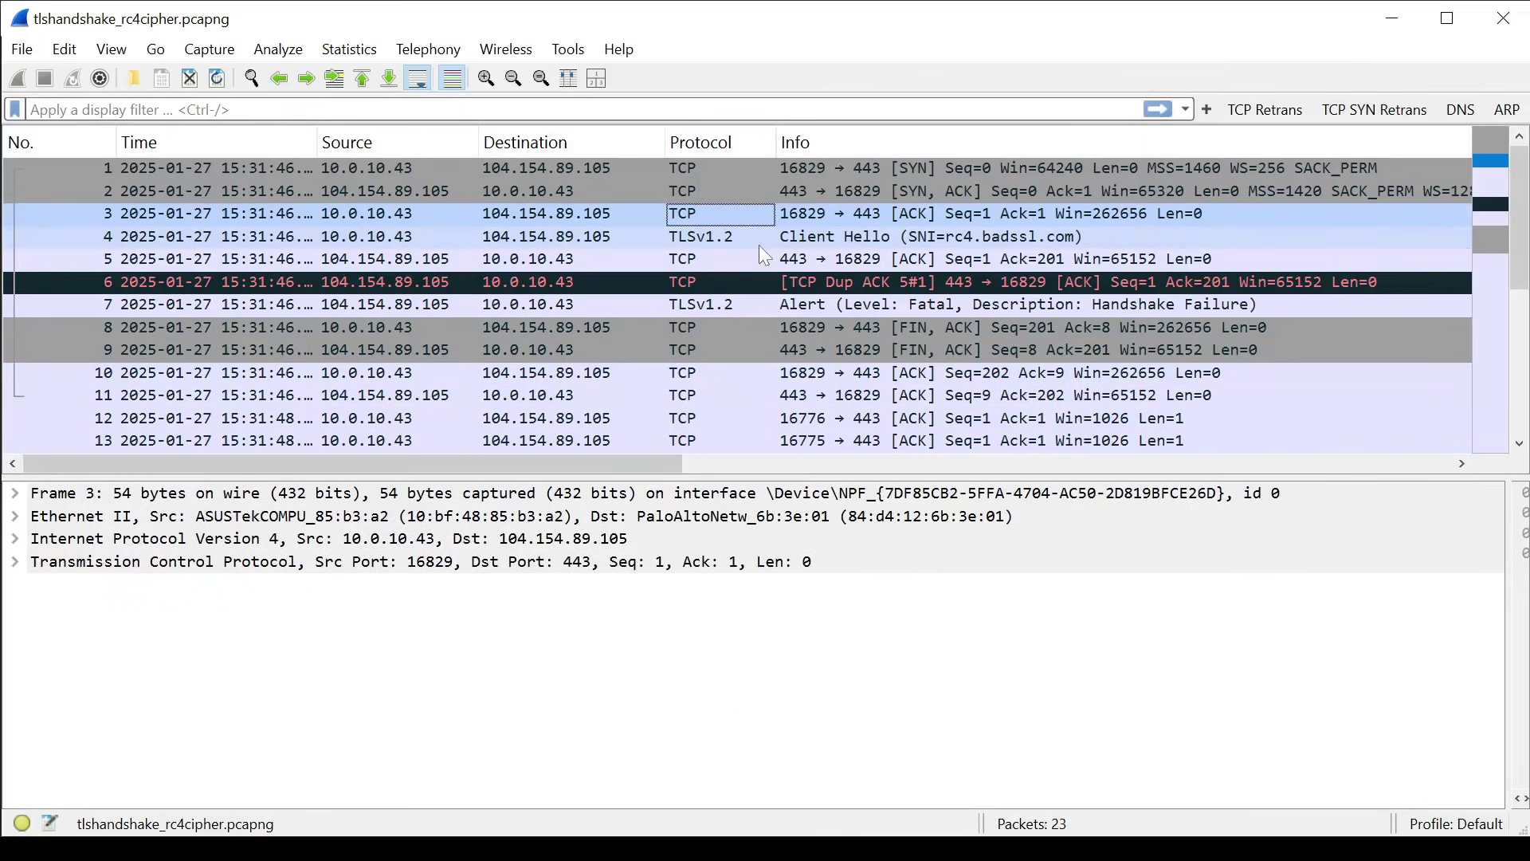
left_click(797, 239)
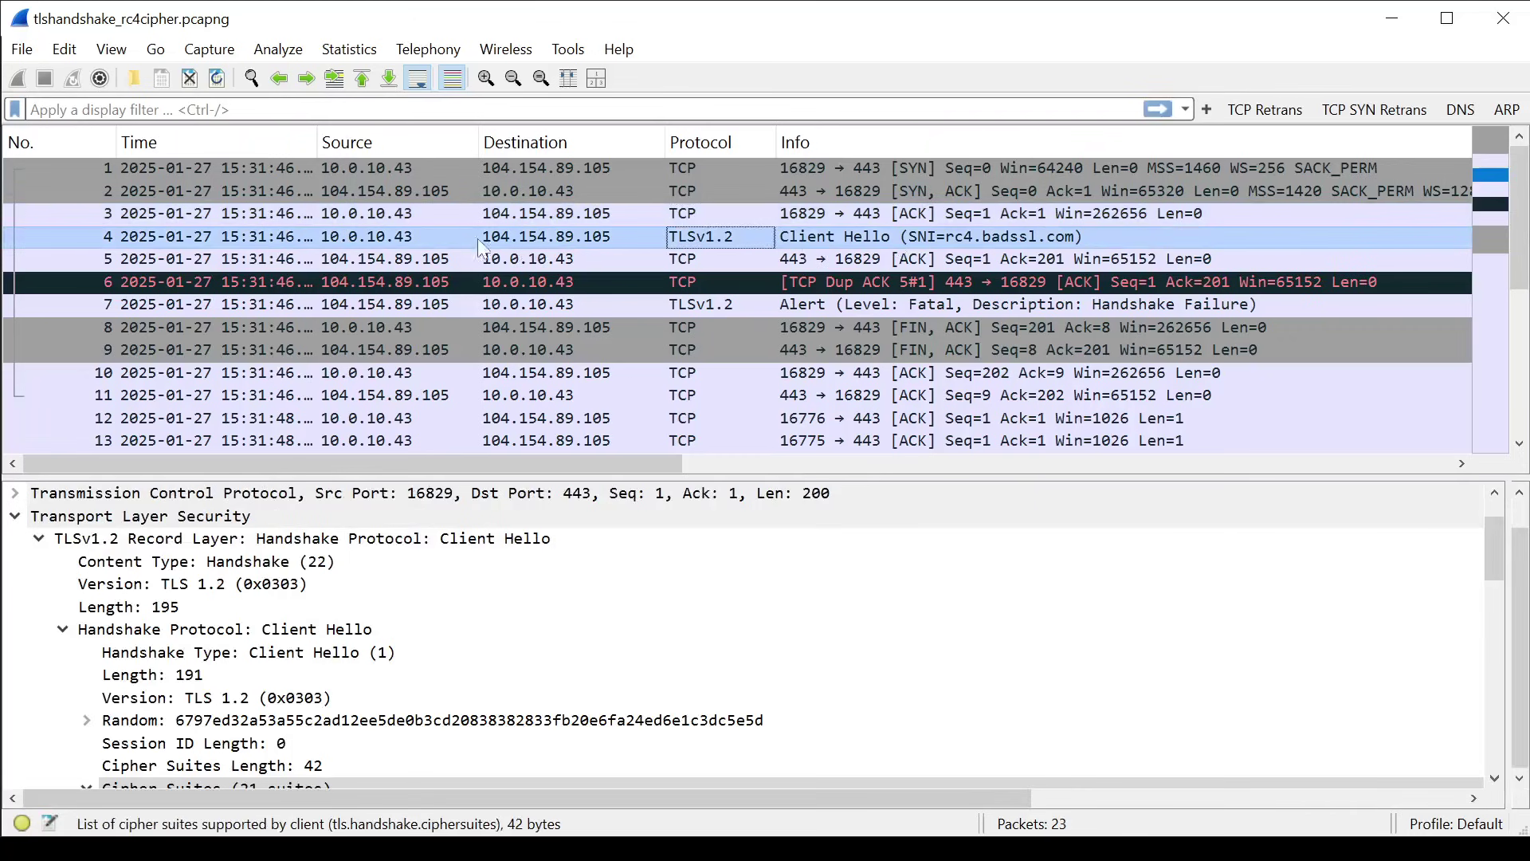
left_click(184, 765)
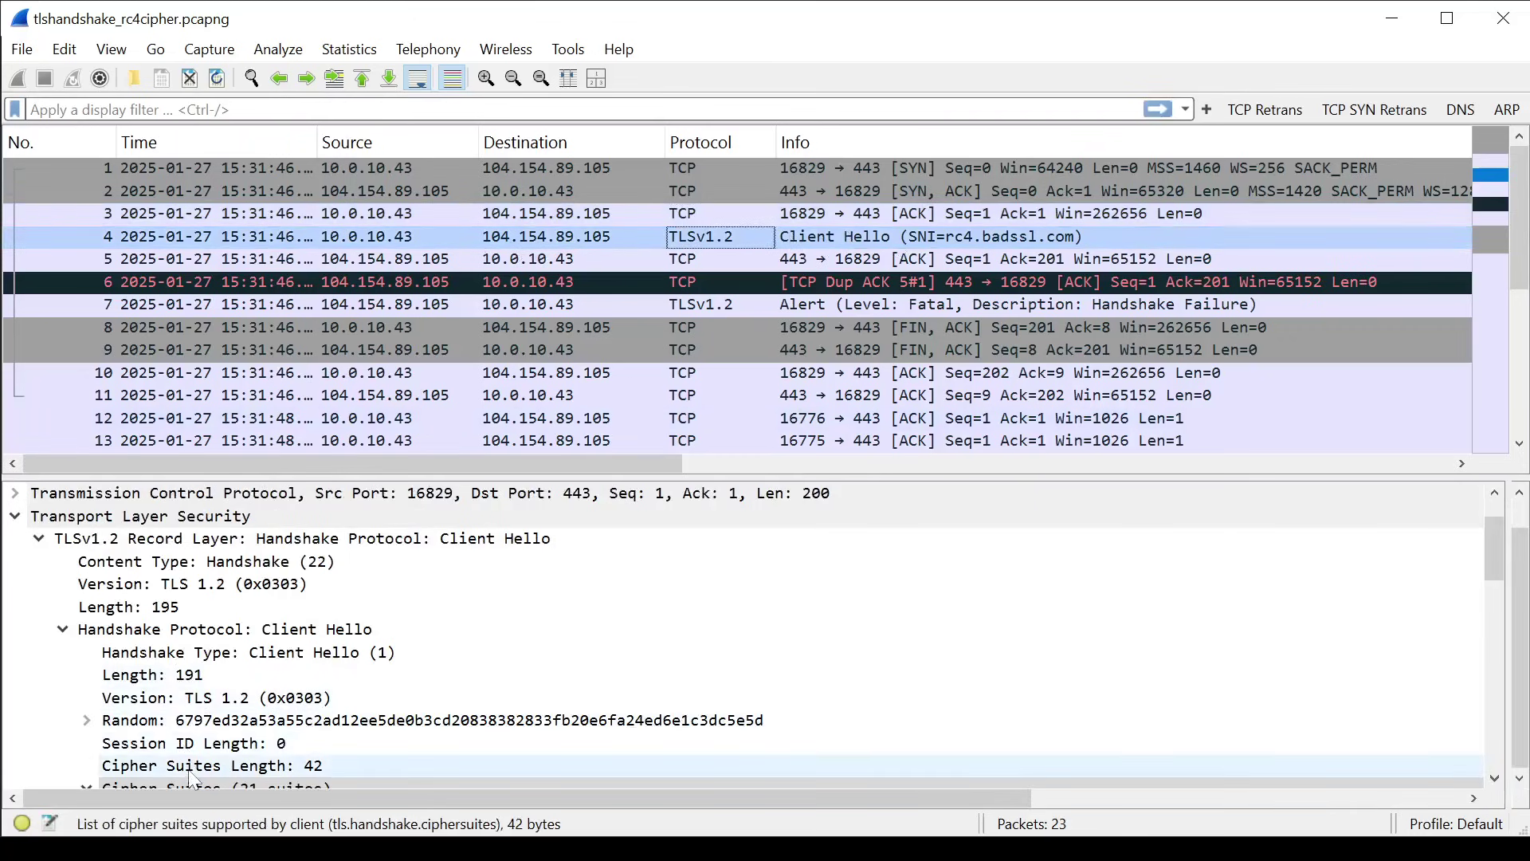
left_click_drag(1492, 550, 1491, 637)
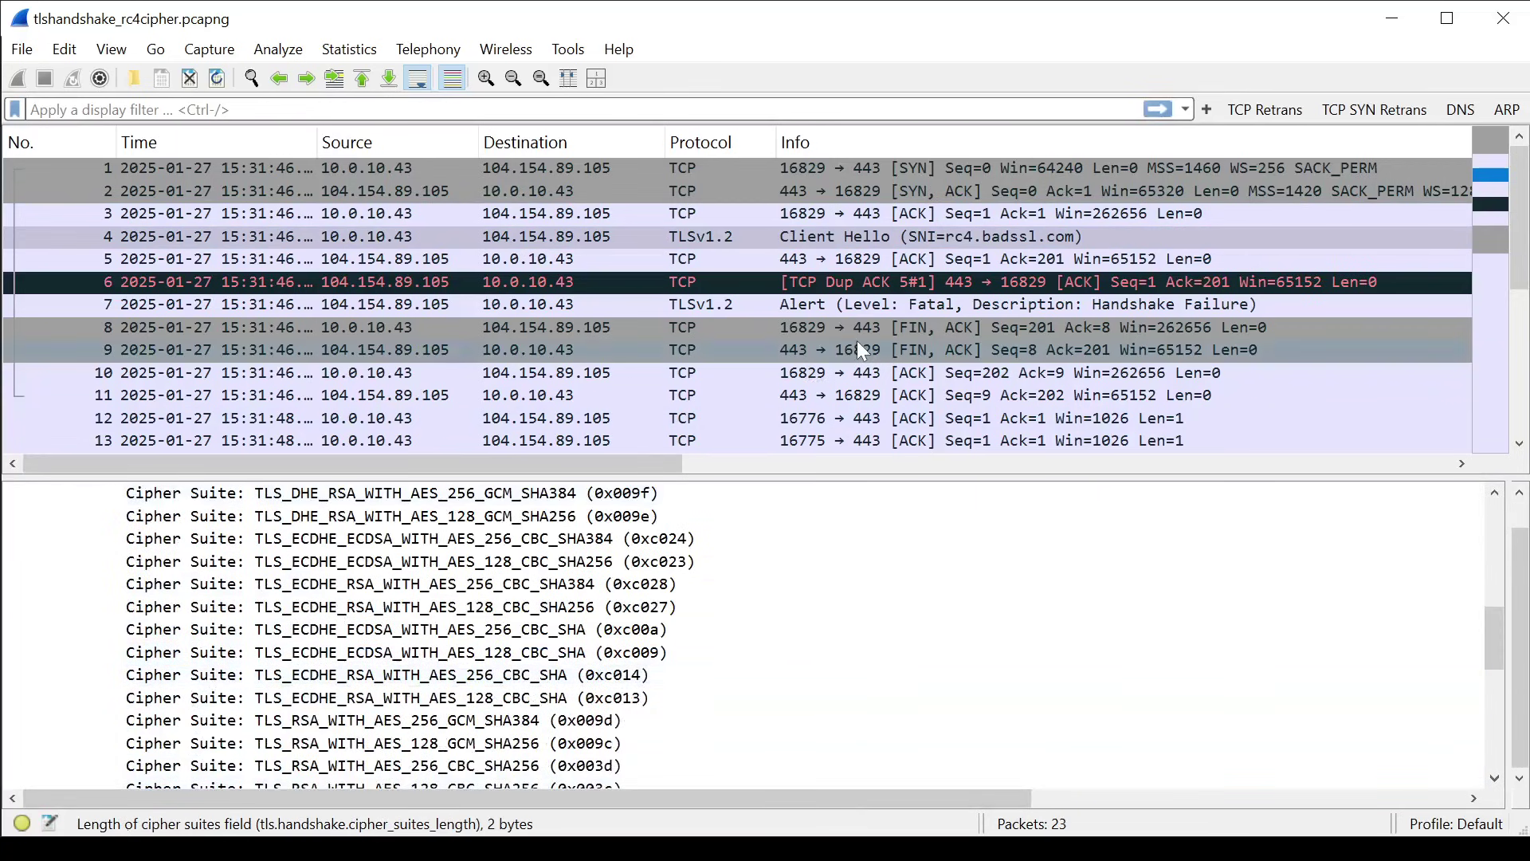
Step: Inspect packet 5, duplicate ACK packet 6, and the fatal Handshake Failure alert in packet 7
left_click(864, 262)
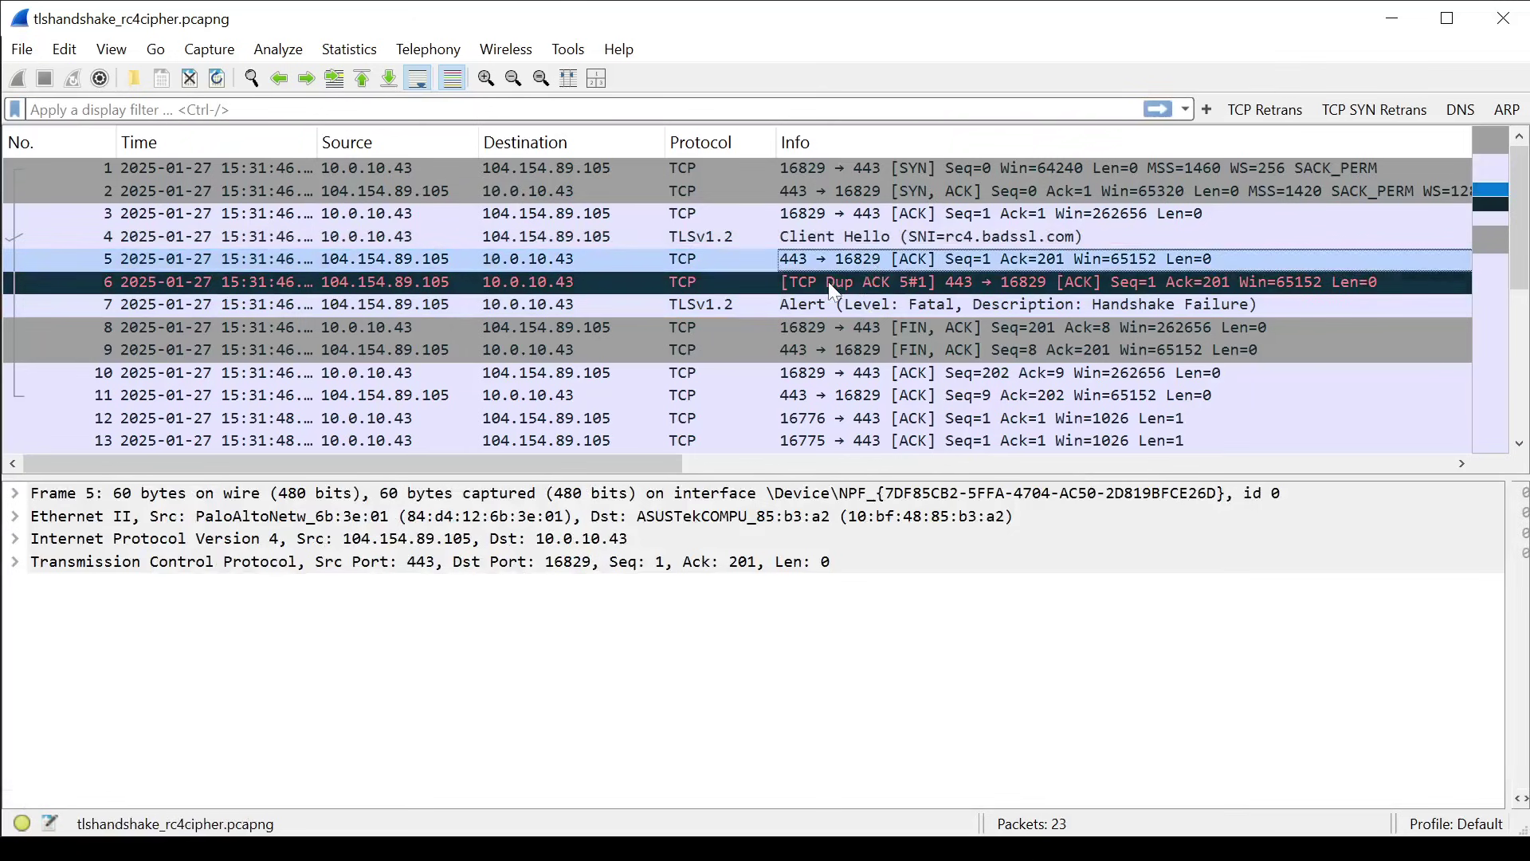
left_click(864, 281)
left_click(934, 310)
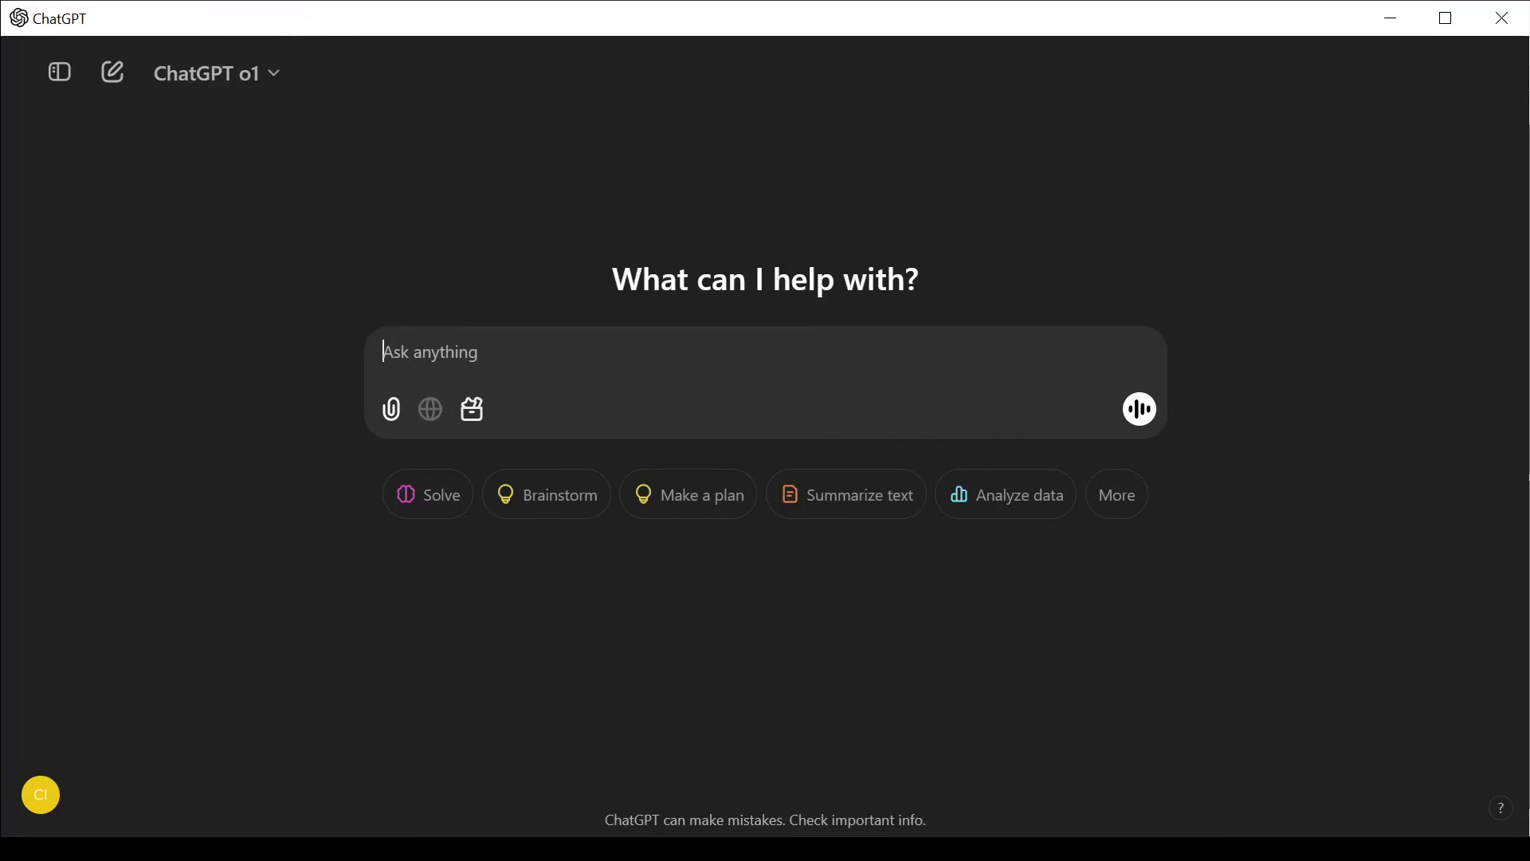
Step: Send 'I have a connection issue. I am attaching packet bytes. Please troubleshoot.' with the pasted hex dump
type("I have a connec")
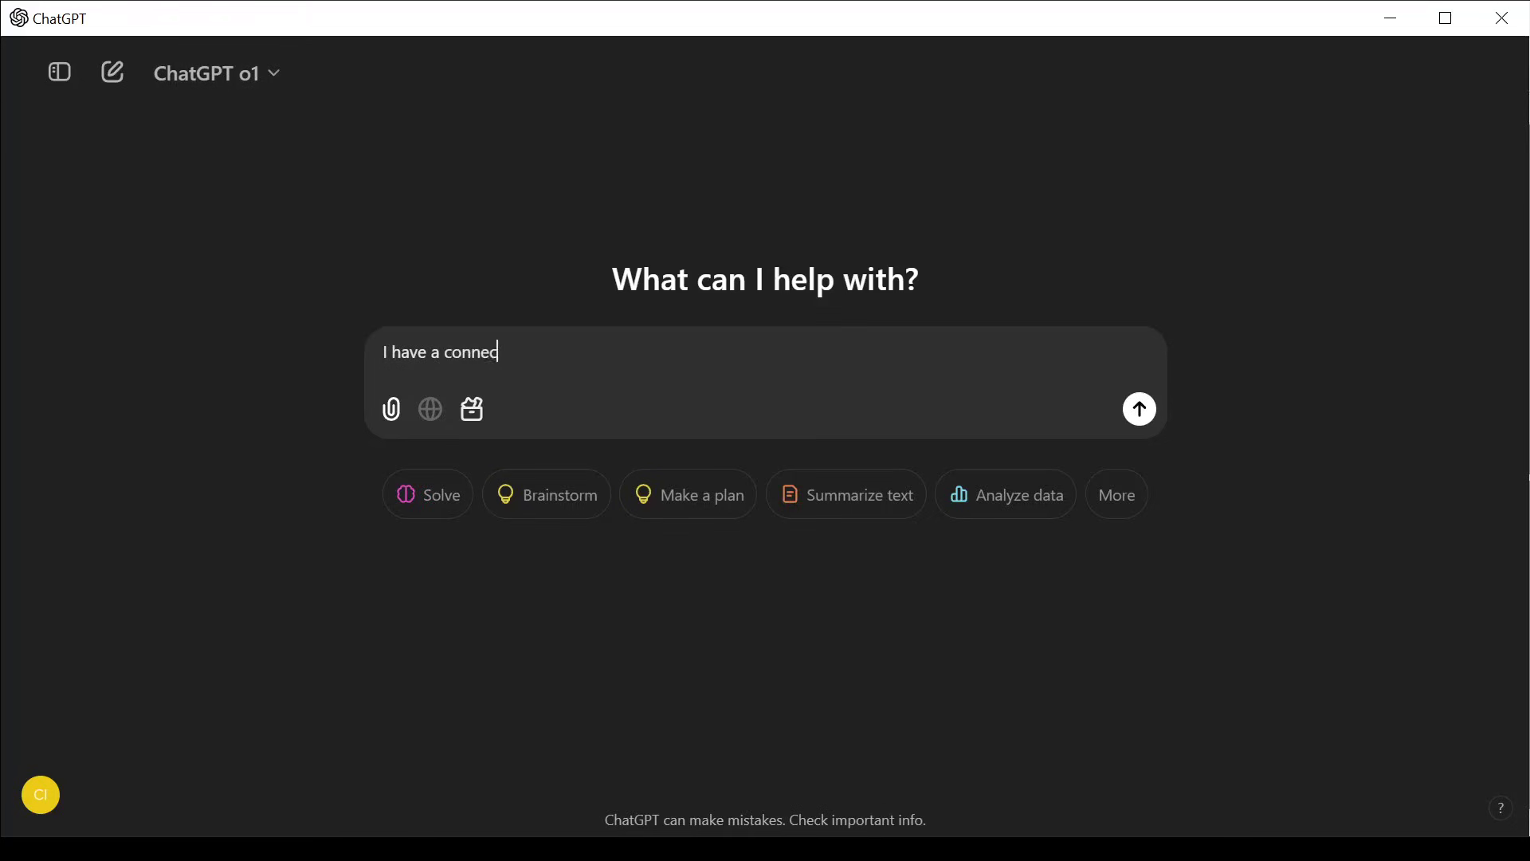
type("tion issue. I am attach")
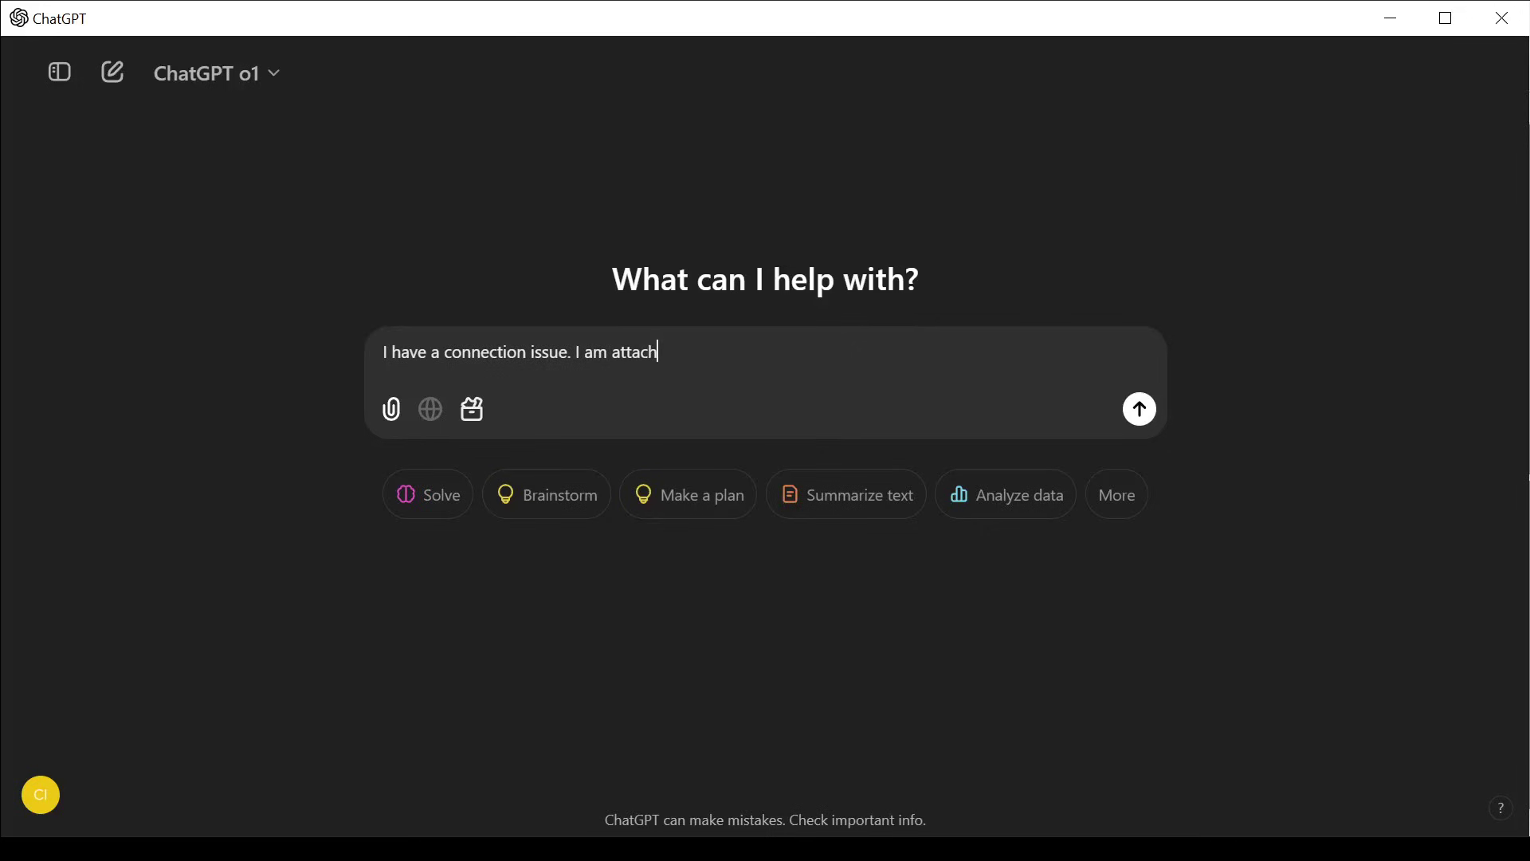
type("ing packet bytes. Please troublesho")
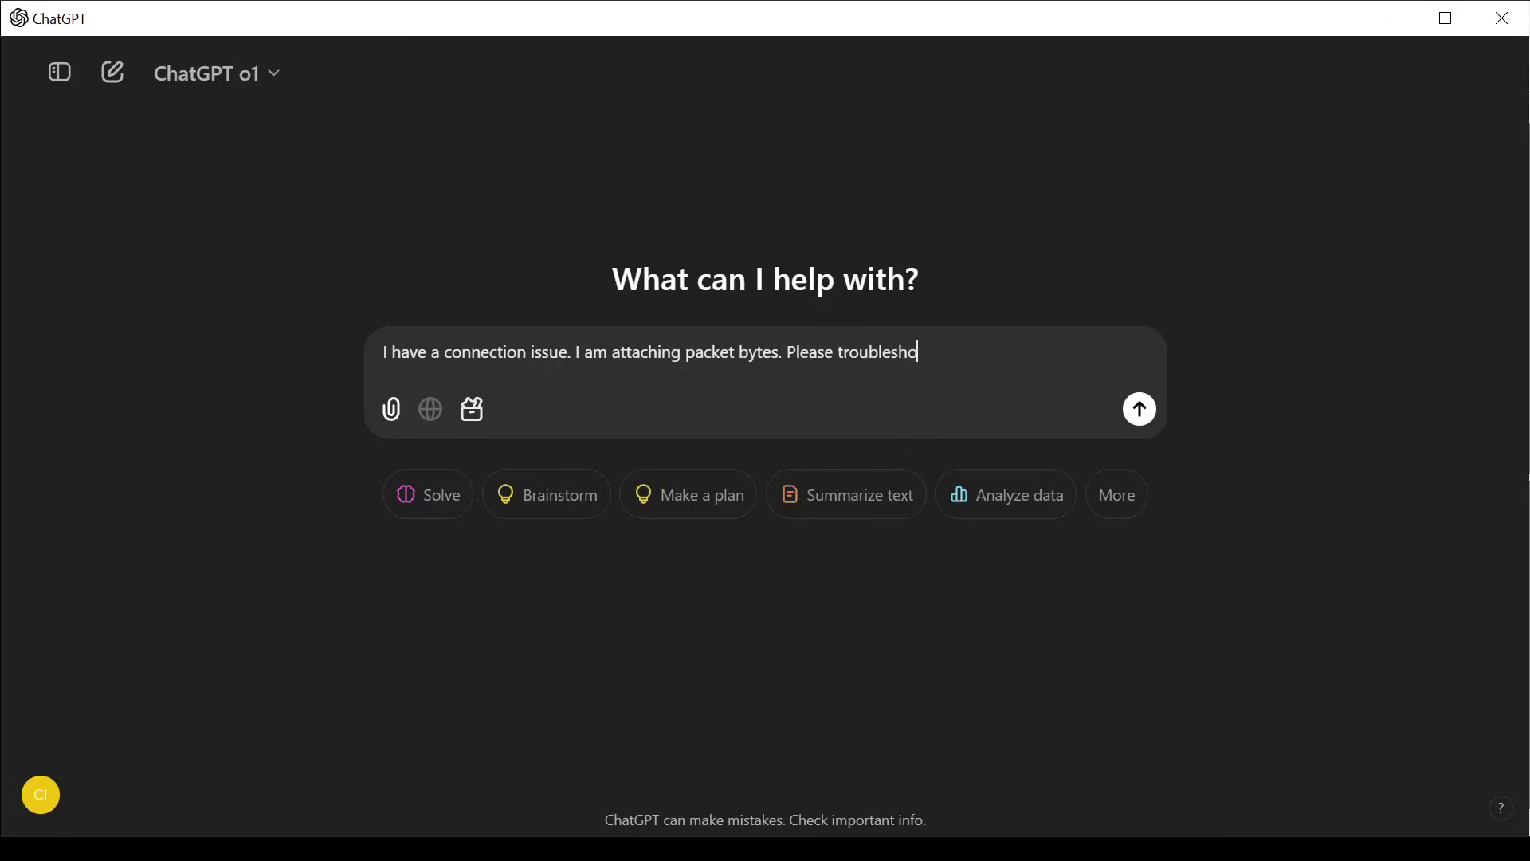
type("ot.")
key("shift+Return")
key("shift+Return")
key("ctrl+v")
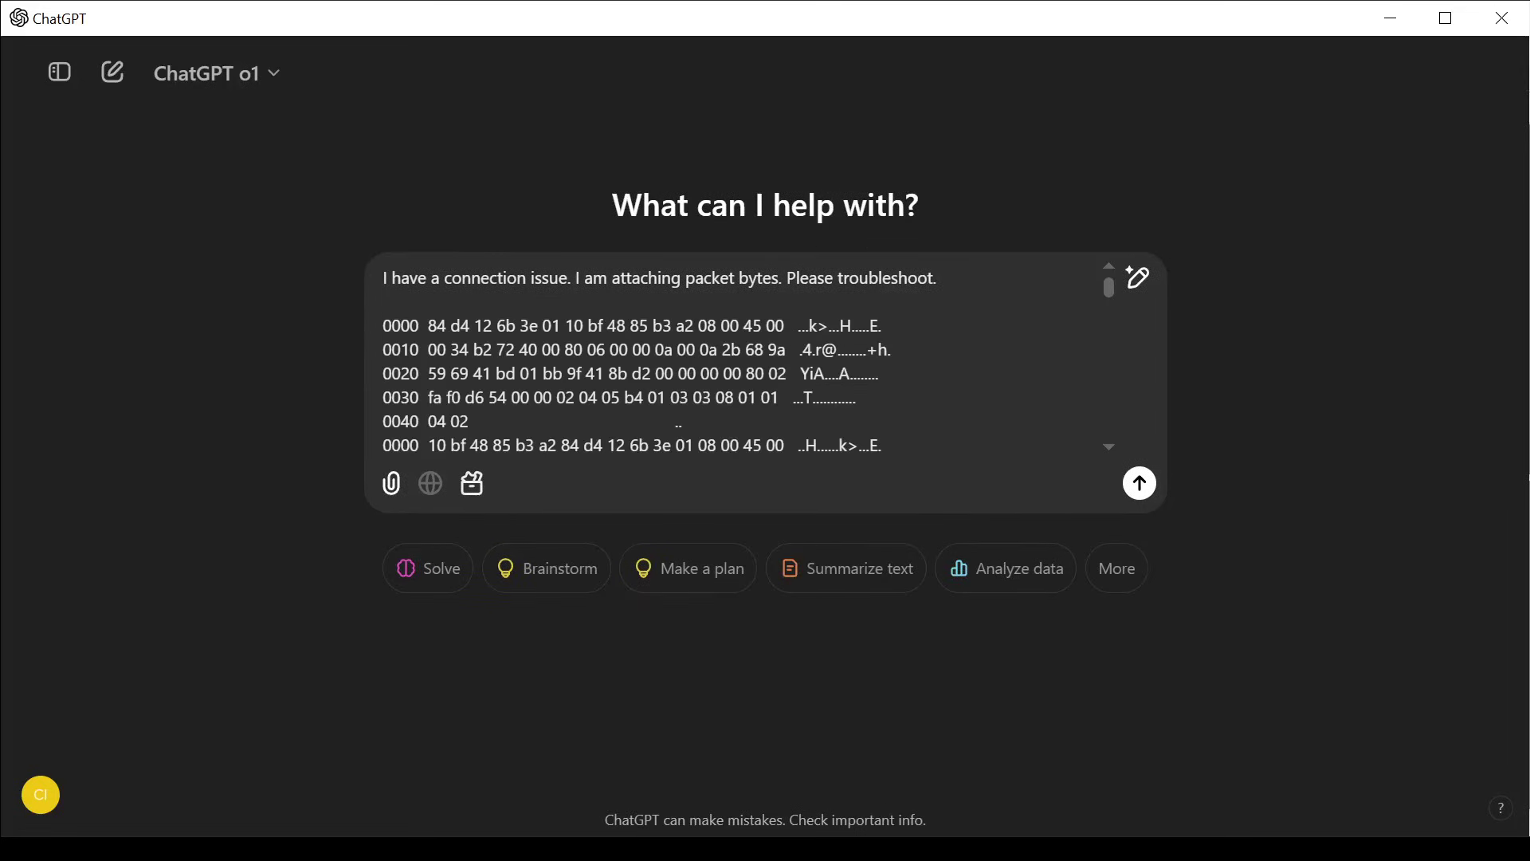
scroll(741, 359, "down", 10)
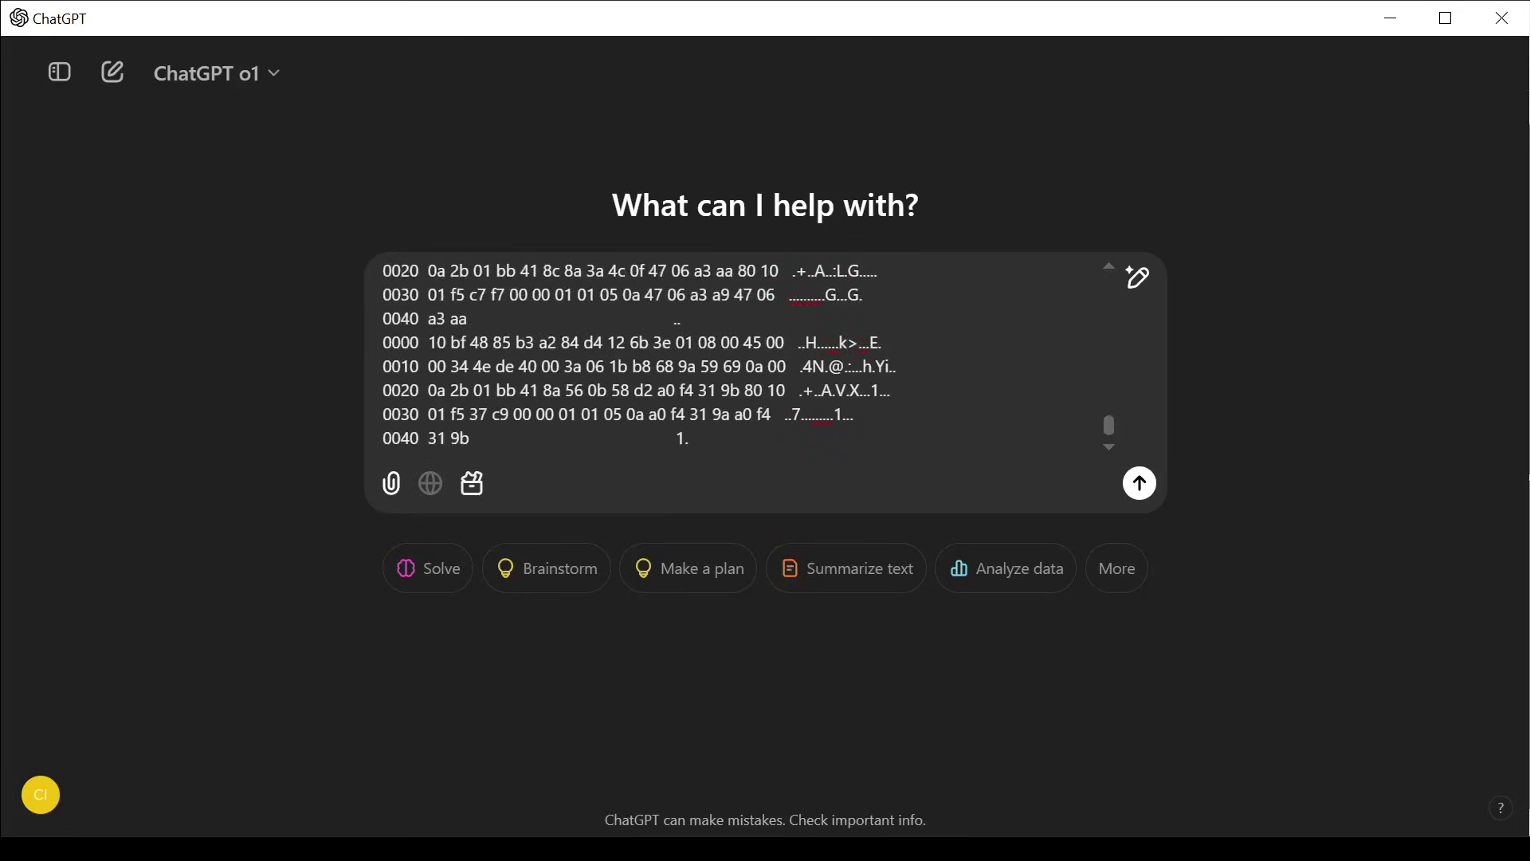
key("Return")
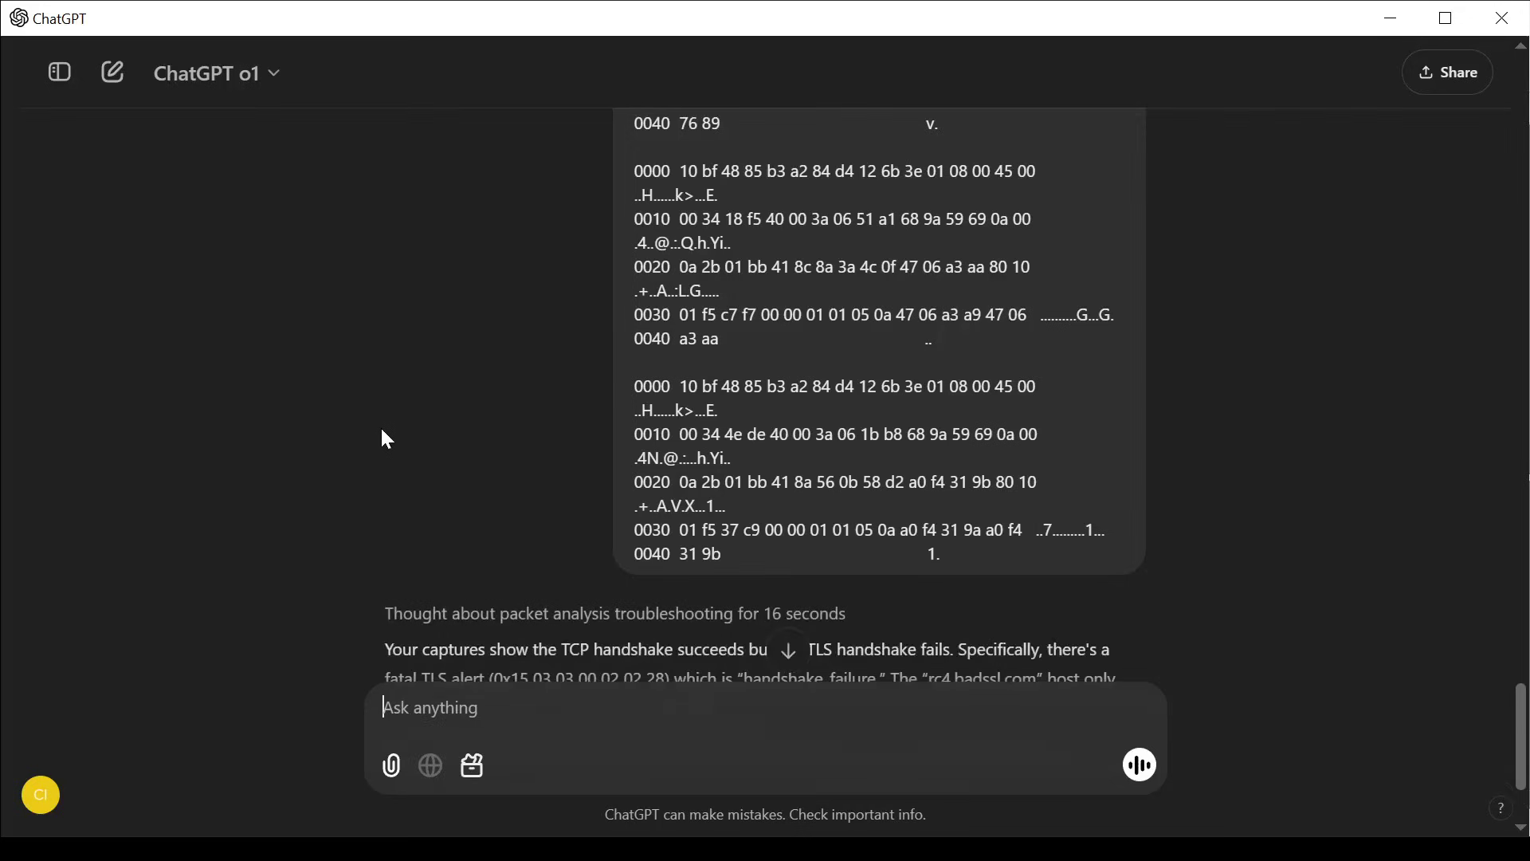
Step: Read o1's reply, highlighting its first line and the fatal TLS alert phrase
scroll(386, 439, "down", 3)
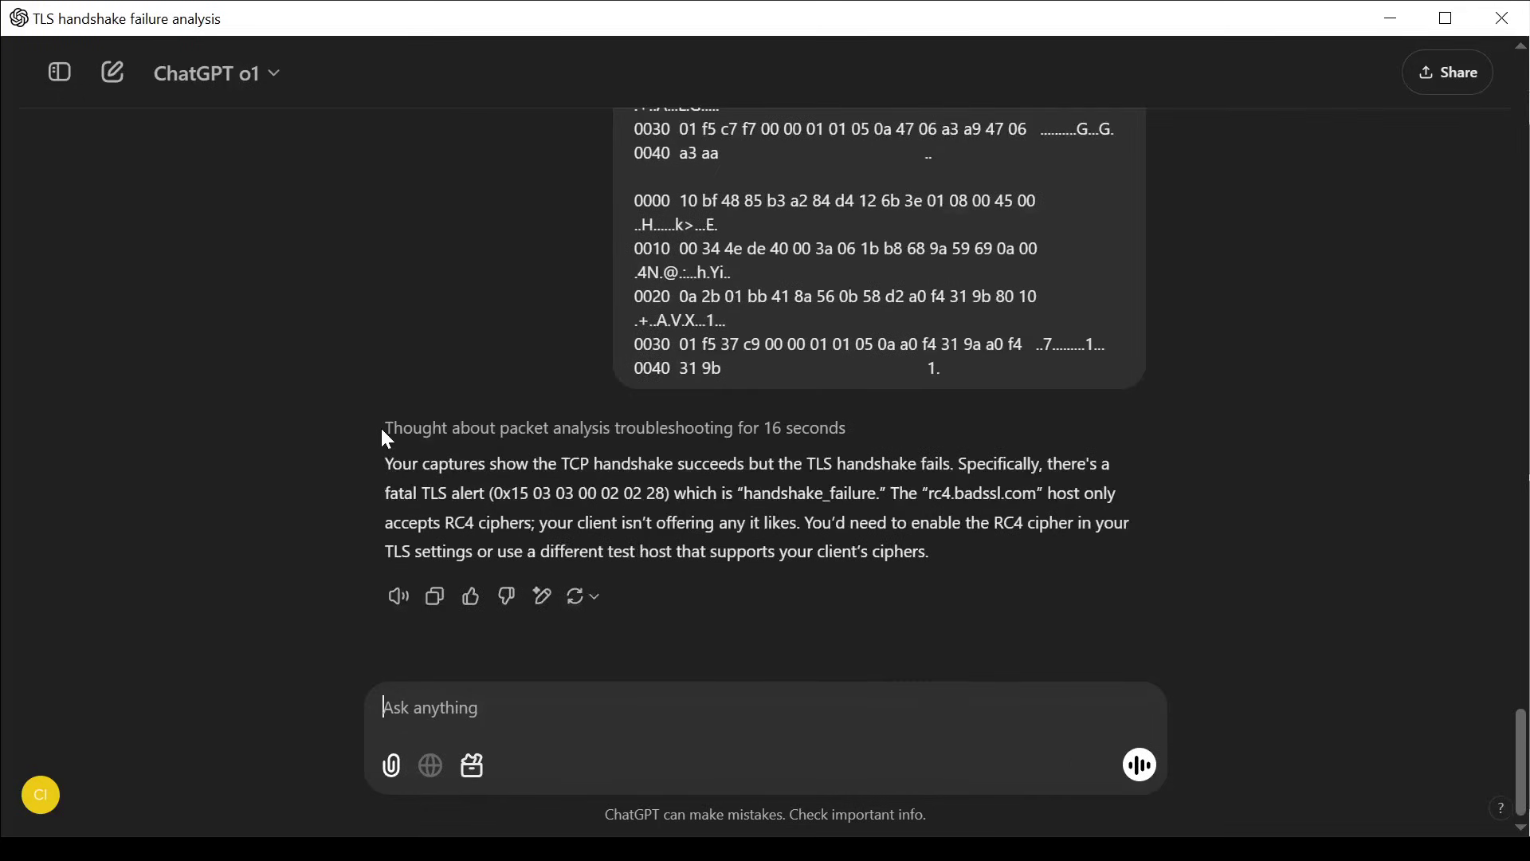
left_click_drag(392, 464, 1180, 470)
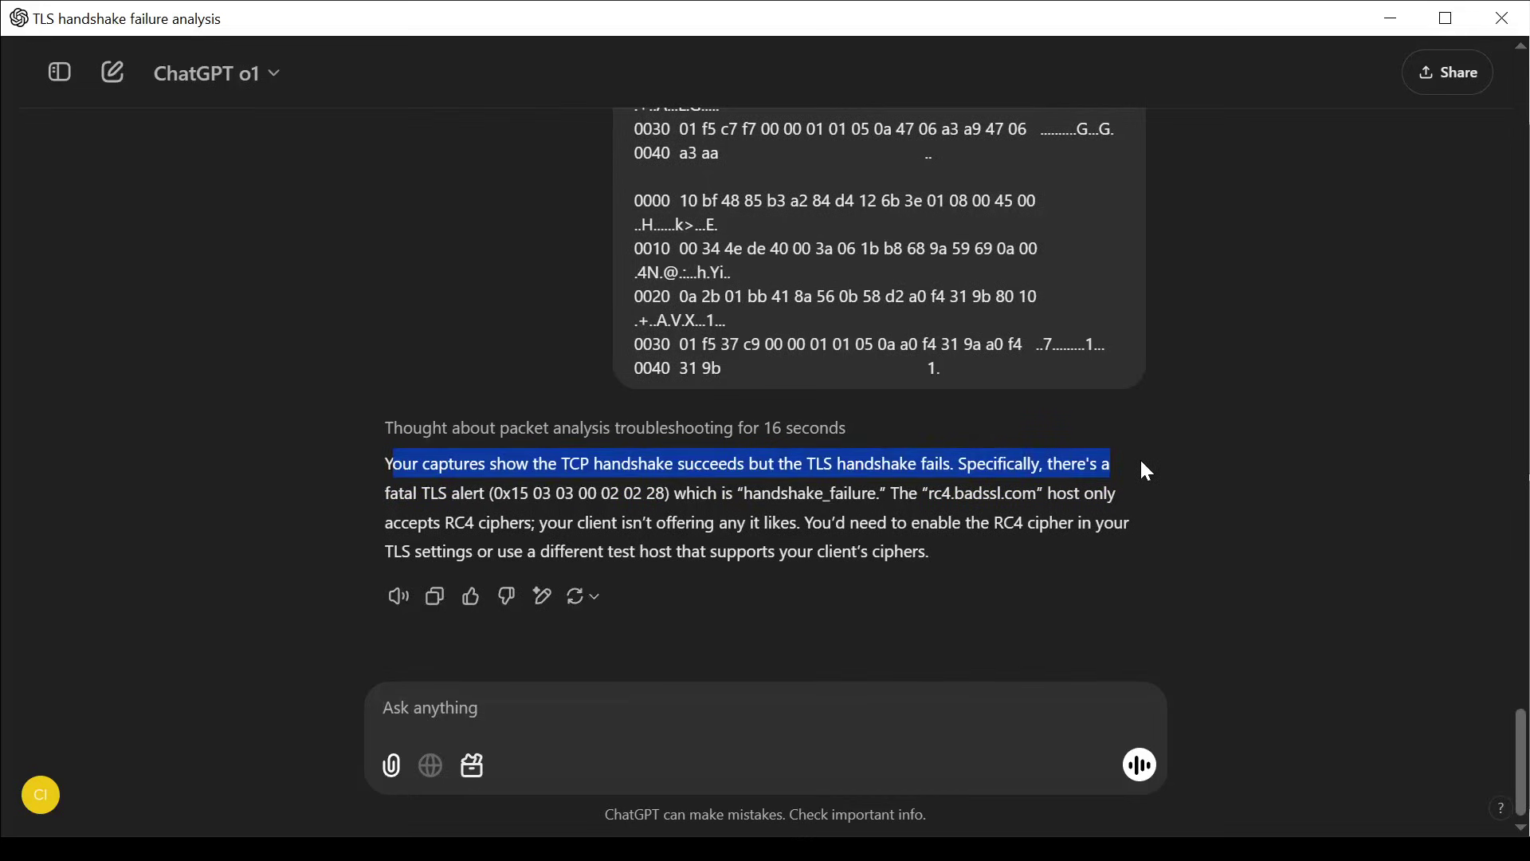
left_click(1142, 461)
left_click_drag(421, 493, 1161, 518)
left_click(799, 493)
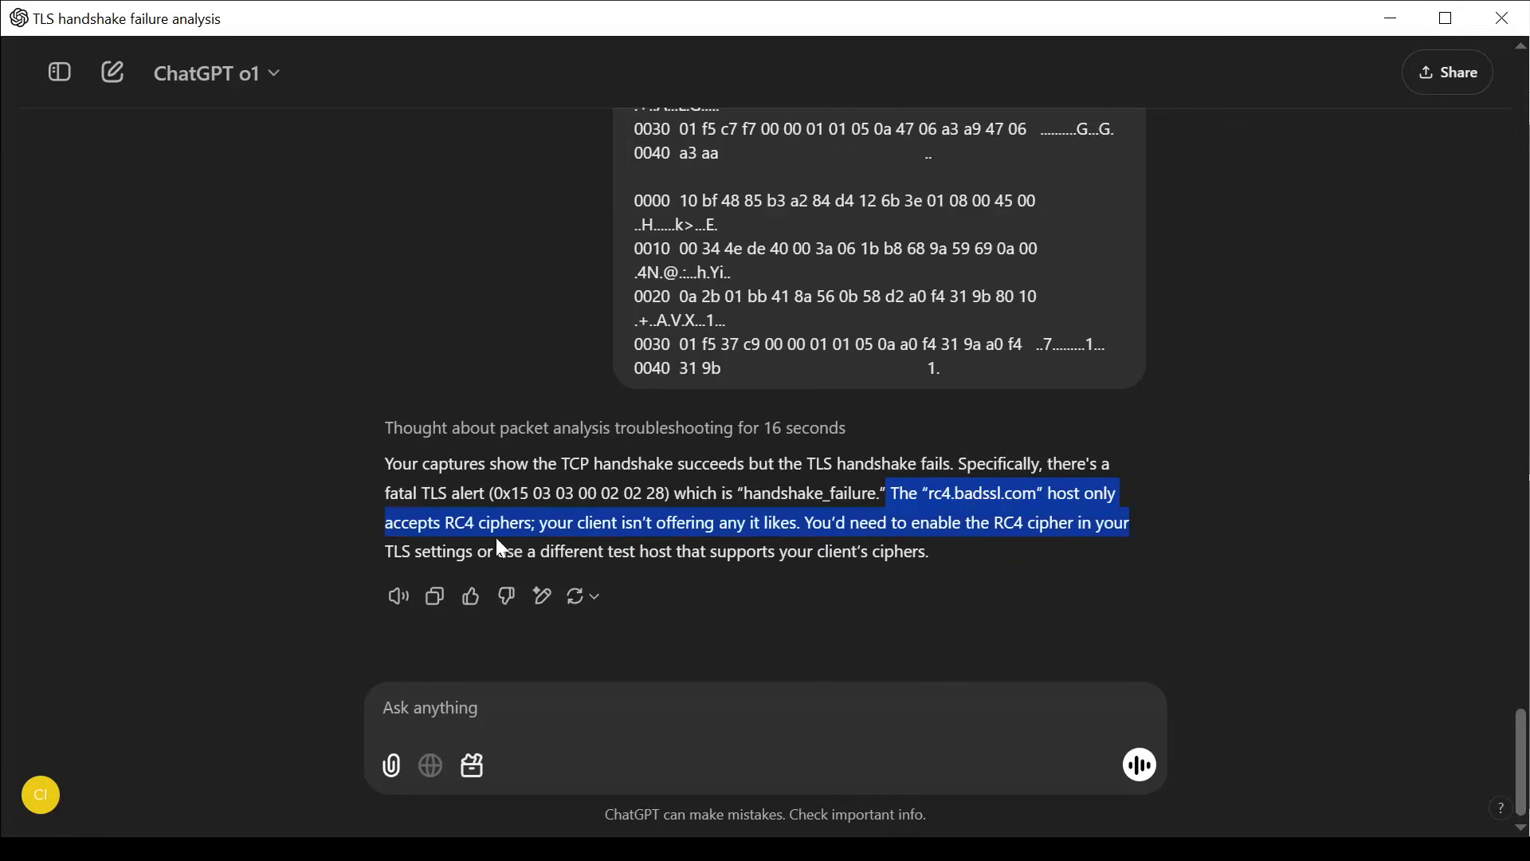
Step: Highlight the parts about the client's missing RC4 ciphers and the suggested fix
left_click_drag(547, 523, 847, 523)
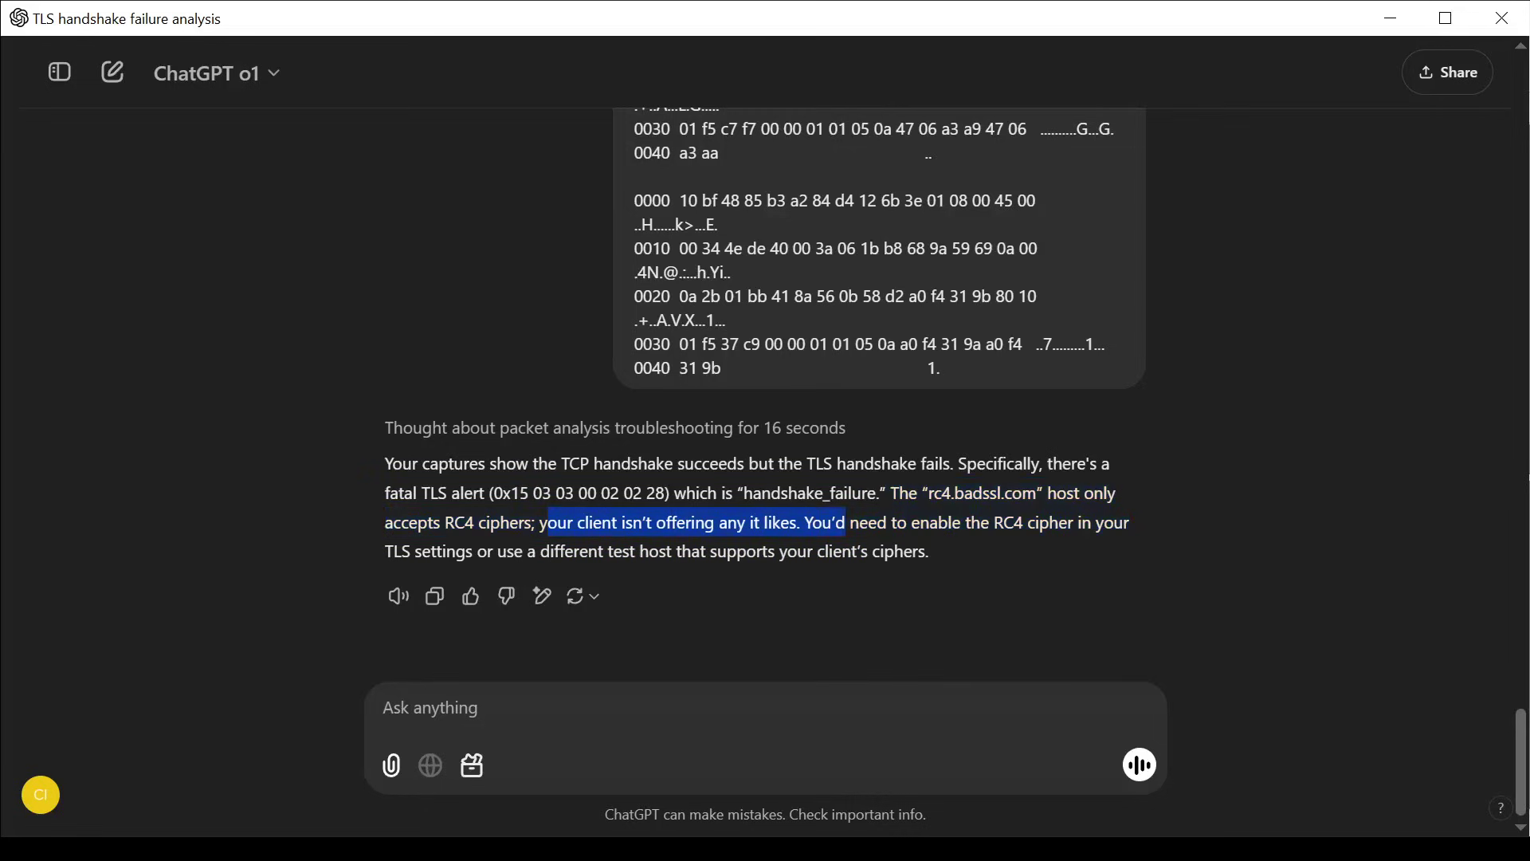
left_click(1032, 579)
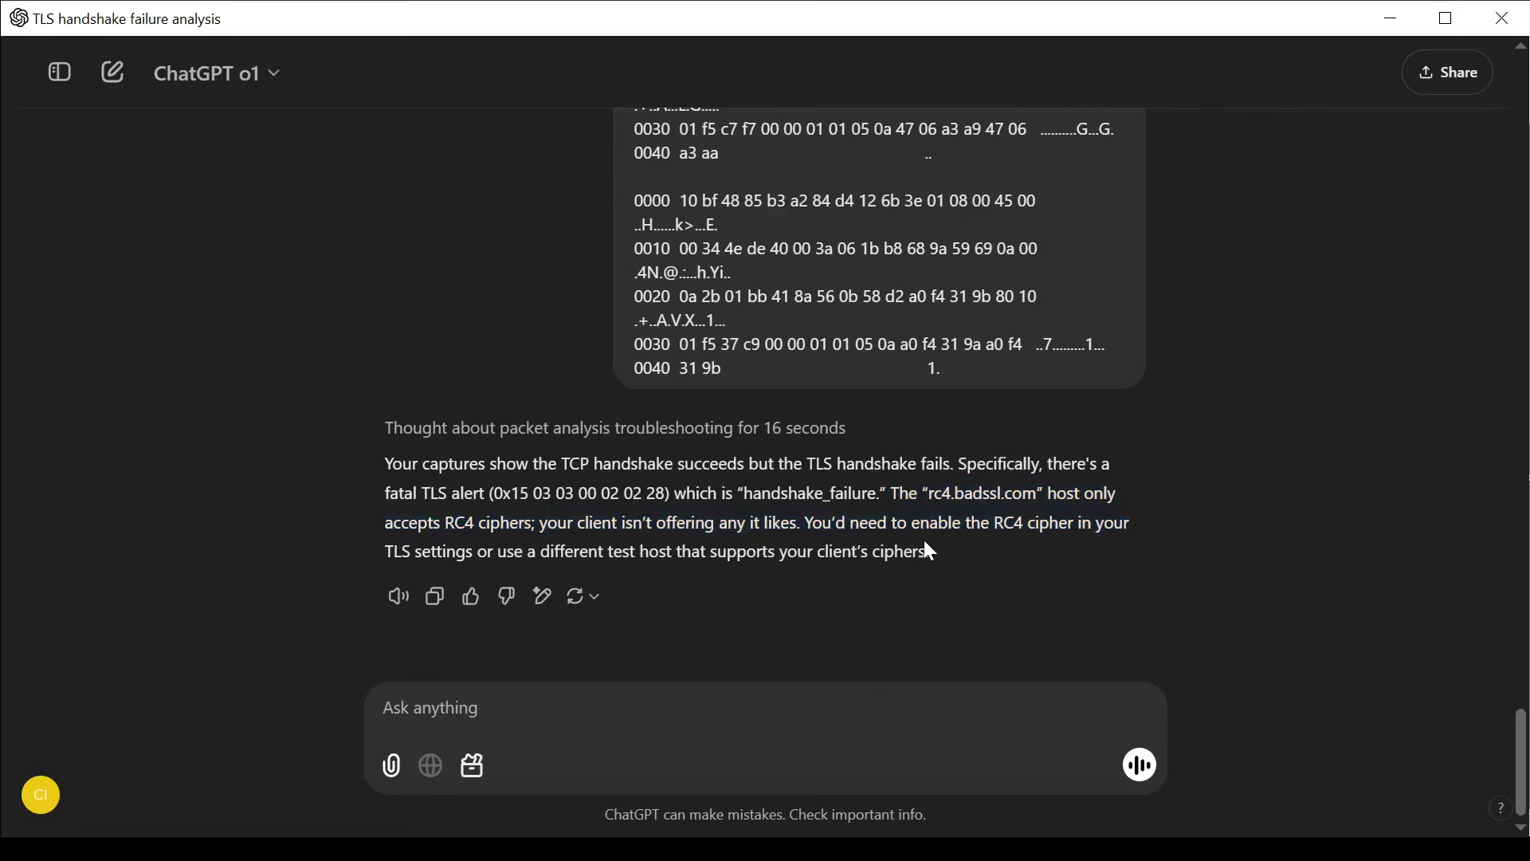
left_click_drag(930, 551, 805, 522)
left_click(958, 560)
left_click_drag(386, 523, 540, 523)
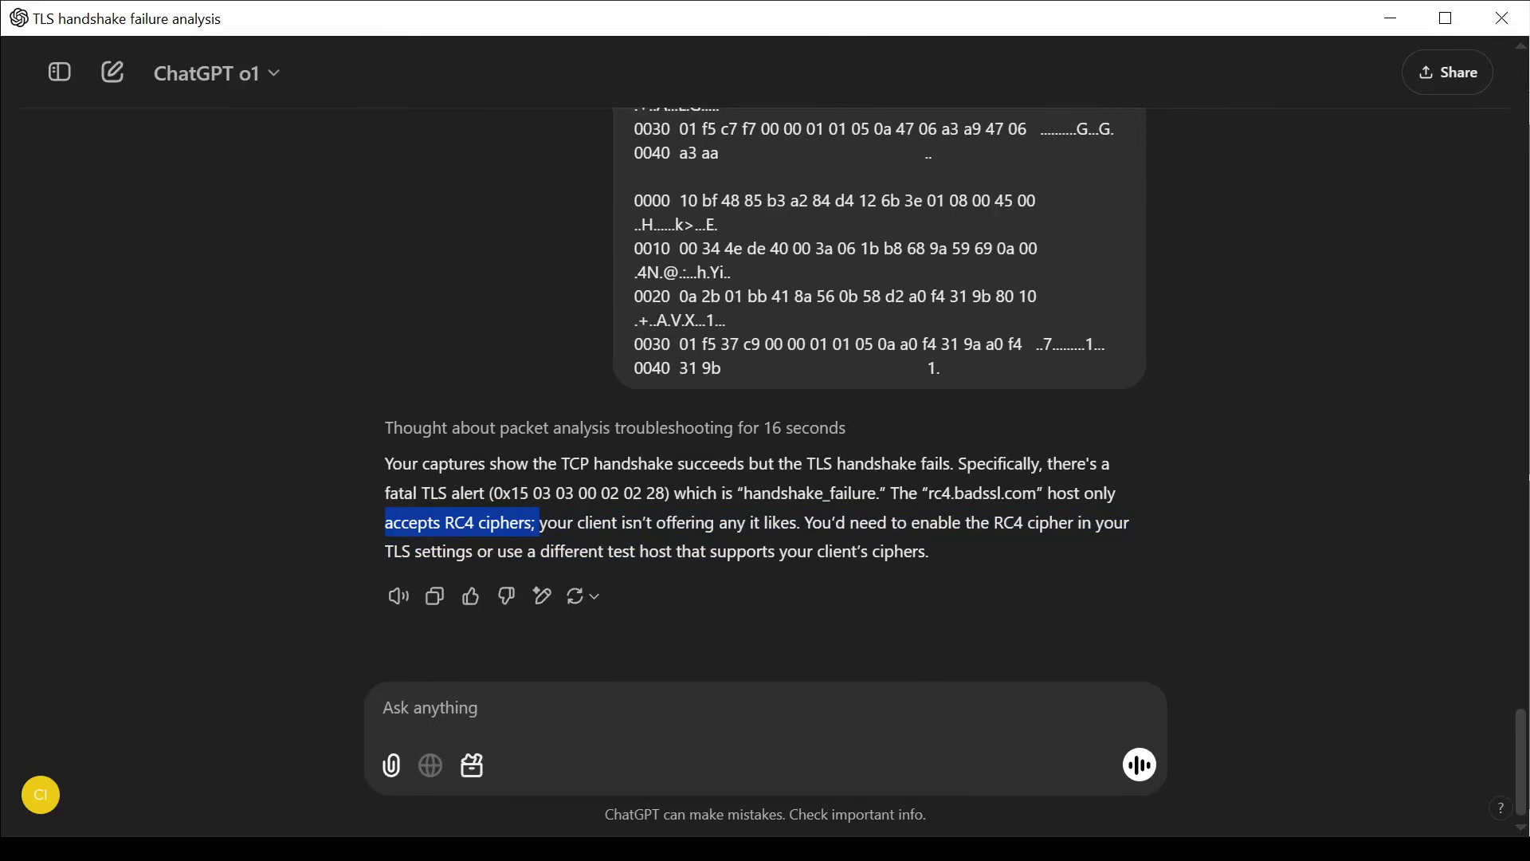
left_click(977, 542)
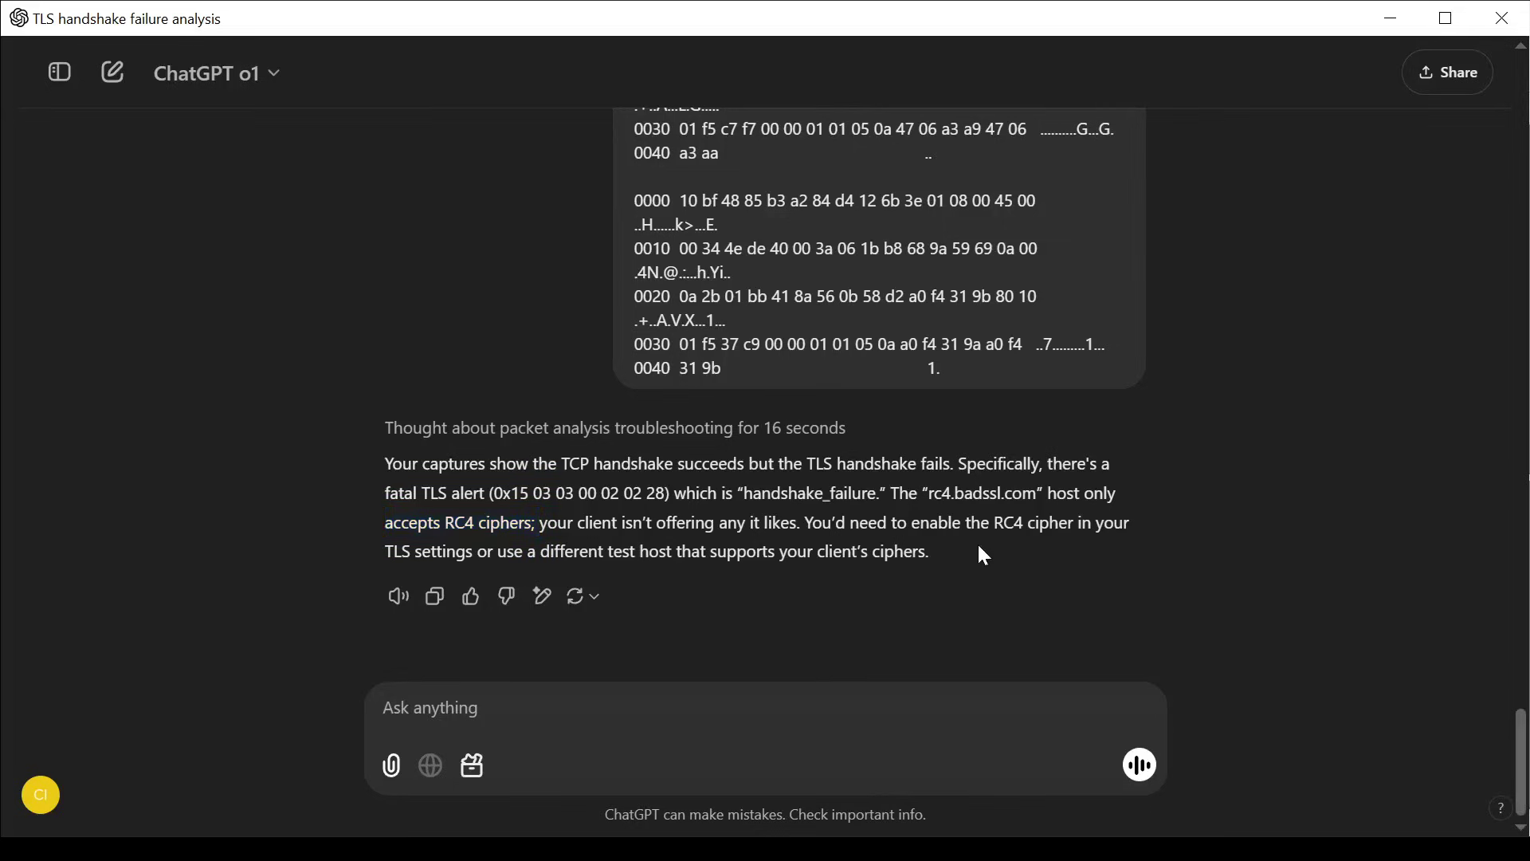
left_click_drag(917, 500, 1046, 509)
left_click(996, 553)
left_click(988, 549)
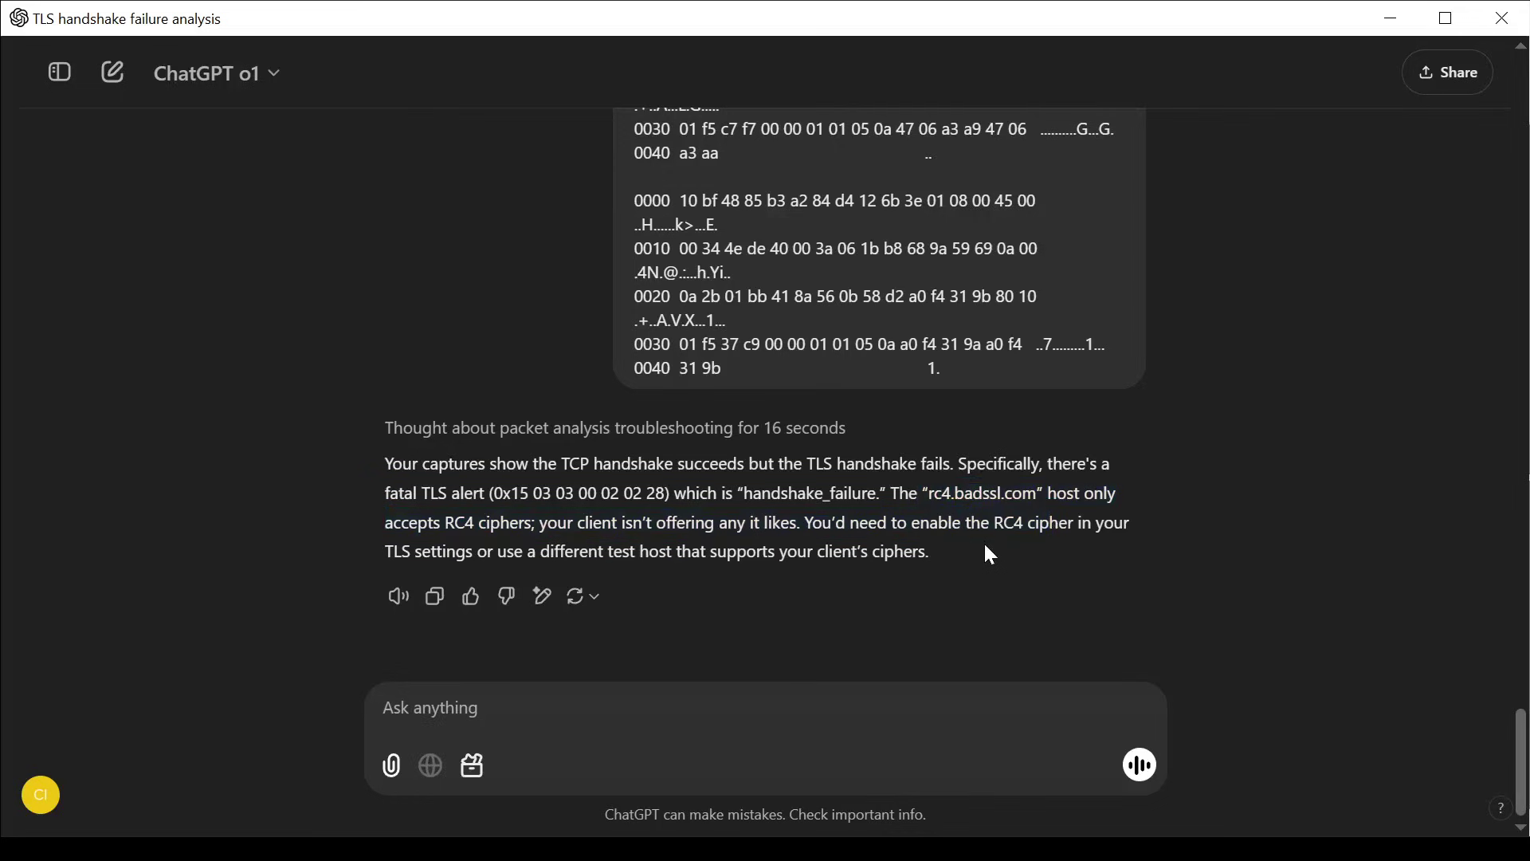